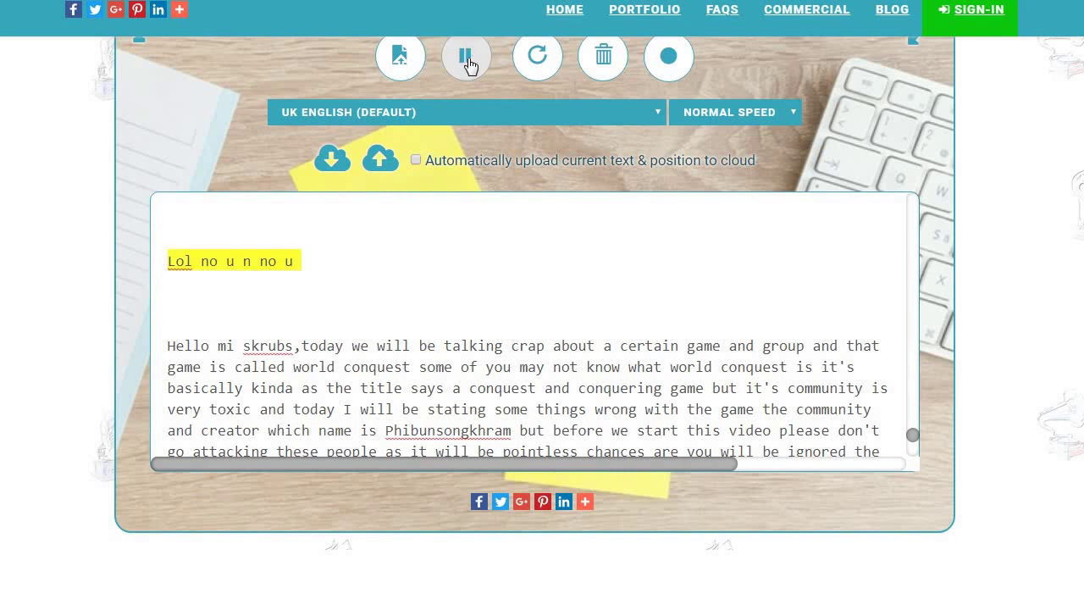
scroll(410, 354, "up", 4)
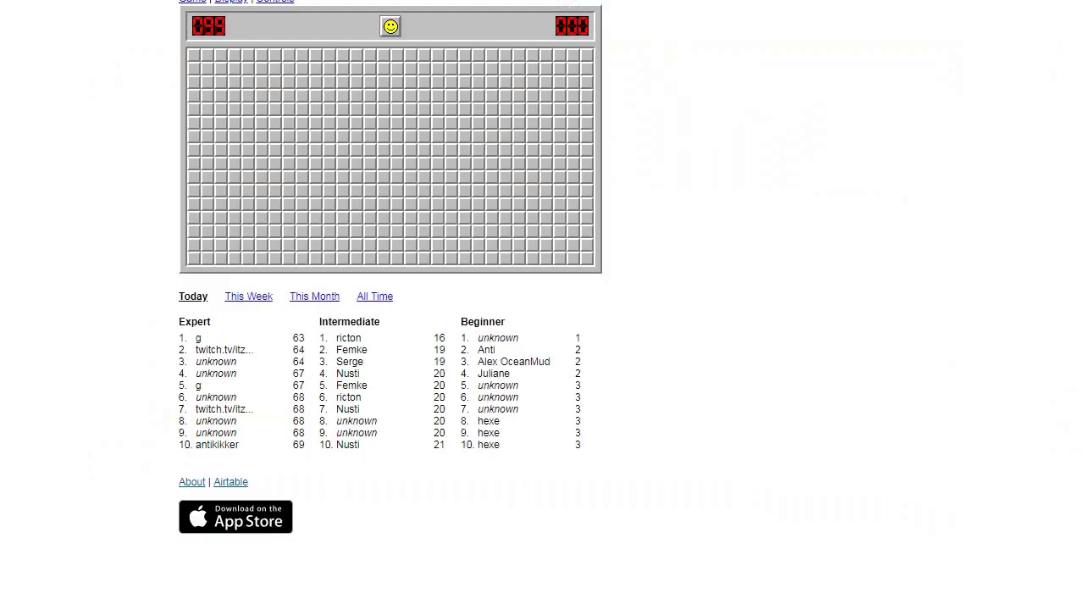
Open cells on the first Expert boards, losing when a hidden mine is uncovered
left_click(376, 65)
left_click(409, 67)
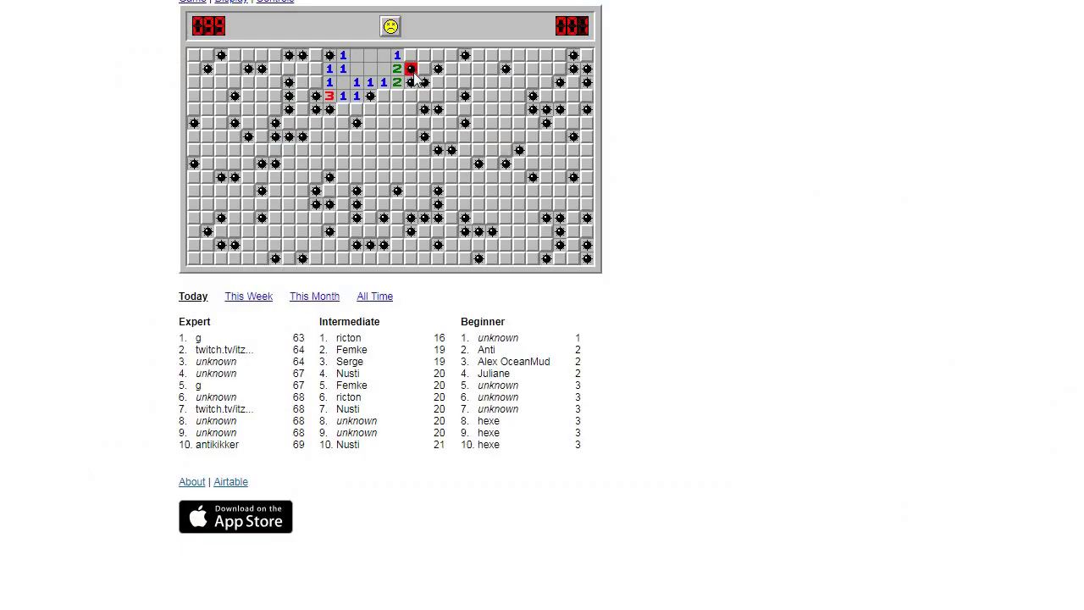
left_click(390, 26)
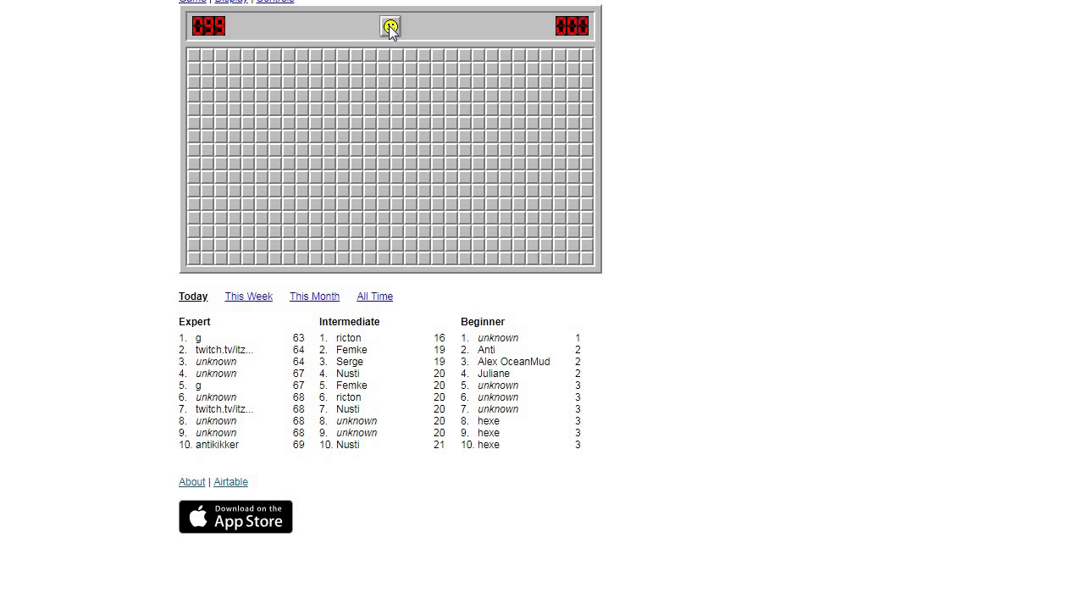
left_click(381, 82)
left_click(343, 82)
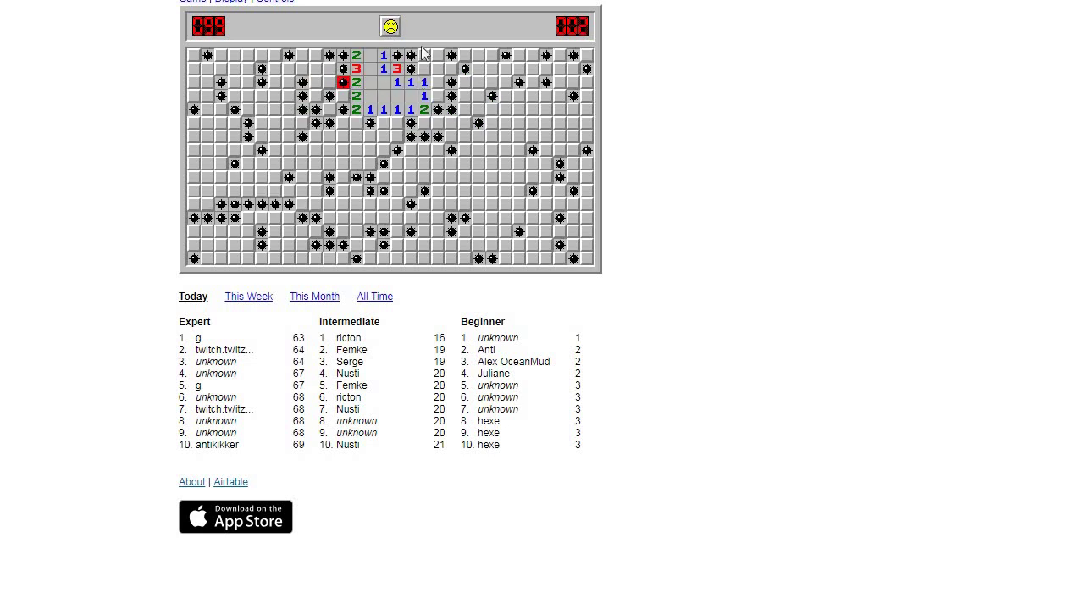
Play two more Expert games, each ending on a mine after opening numbered regions
left_click(391, 26)
left_click(376, 86)
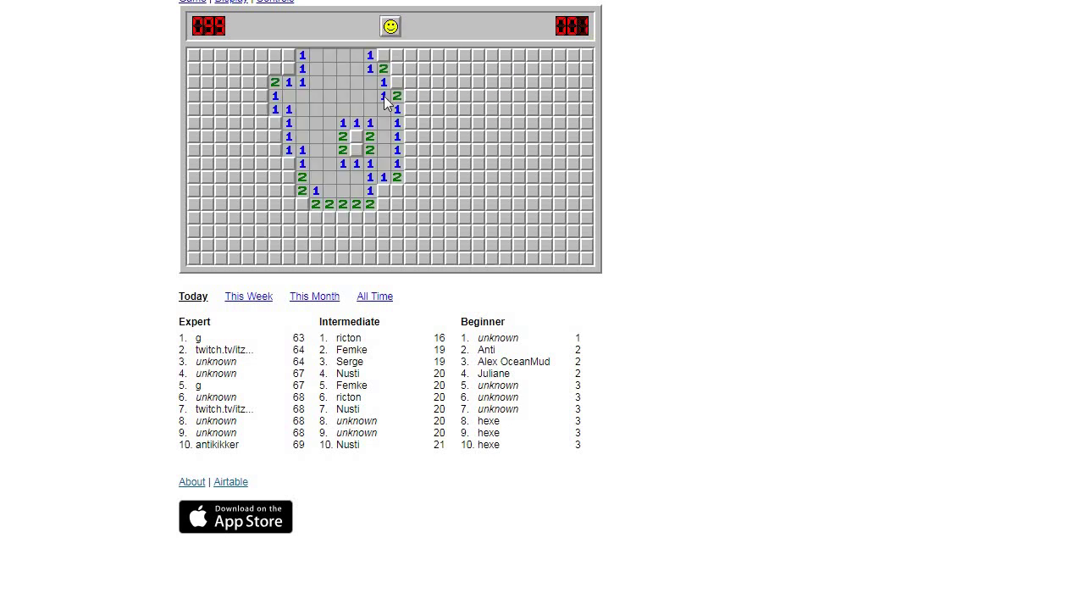
left_click(356, 137)
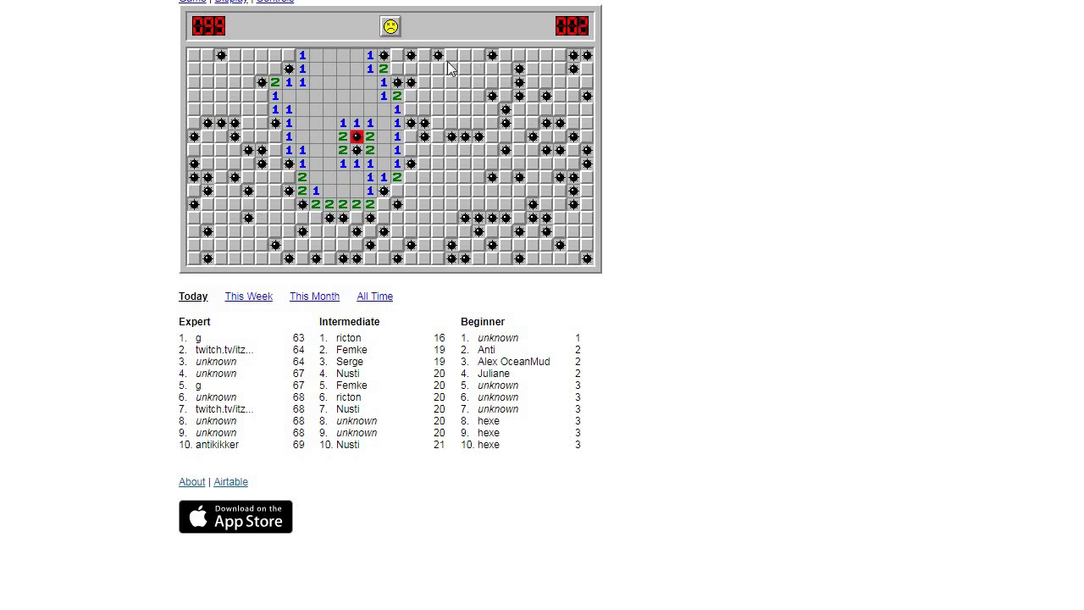
left_click(391, 26)
left_click(370, 68)
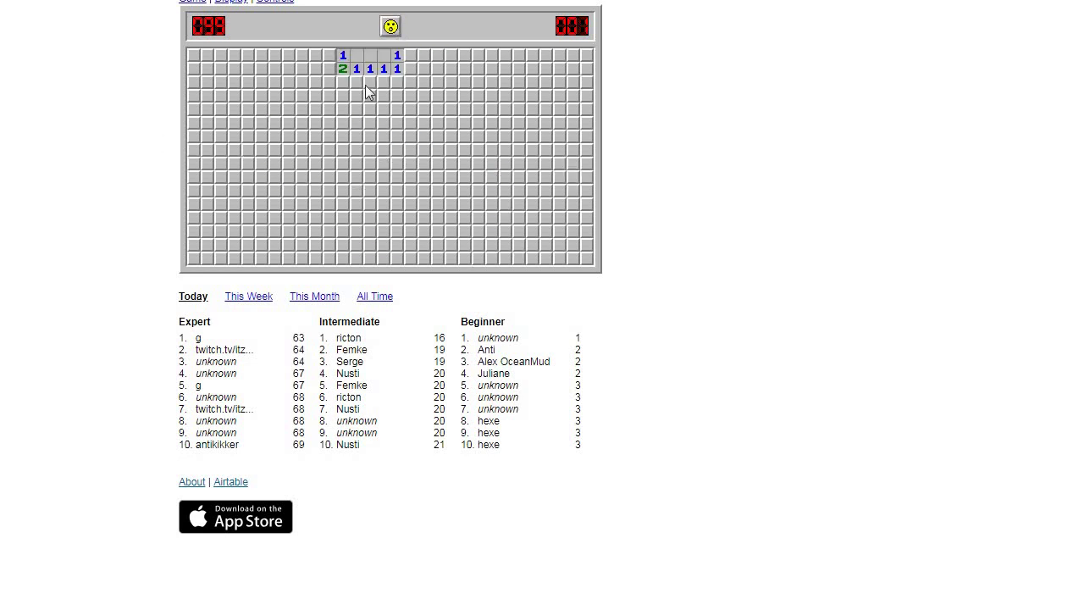
left_click(383, 95)
left_click(356, 82)
left_click(370, 87)
Play a longer Expert game, uncovering cells further right before hitting a mine
left_click(390, 25)
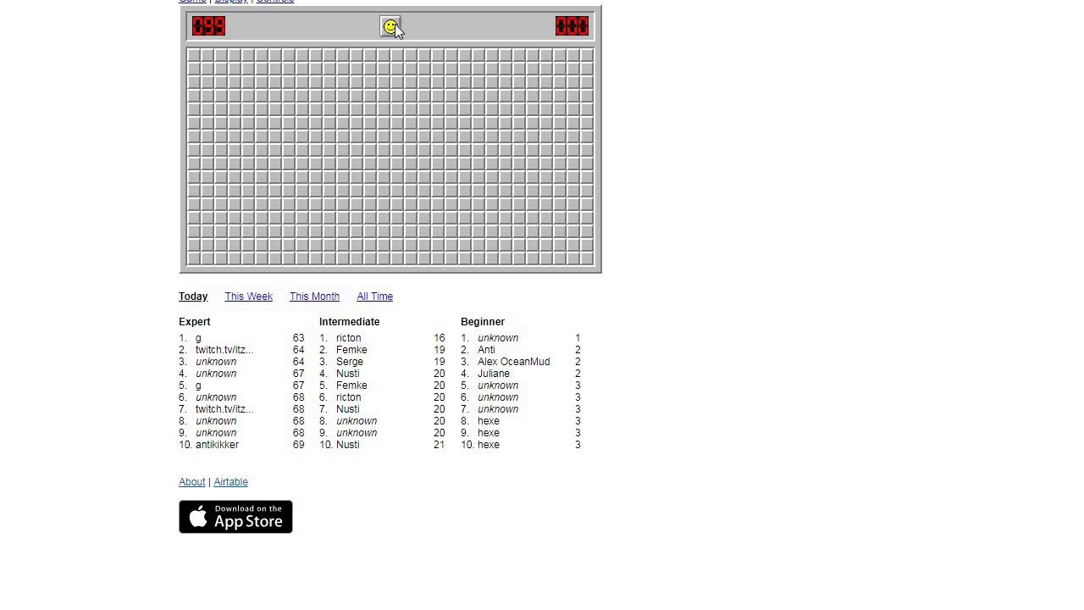
left_click(408, 55)
left_click(396, 177)
left_click(396, 163)
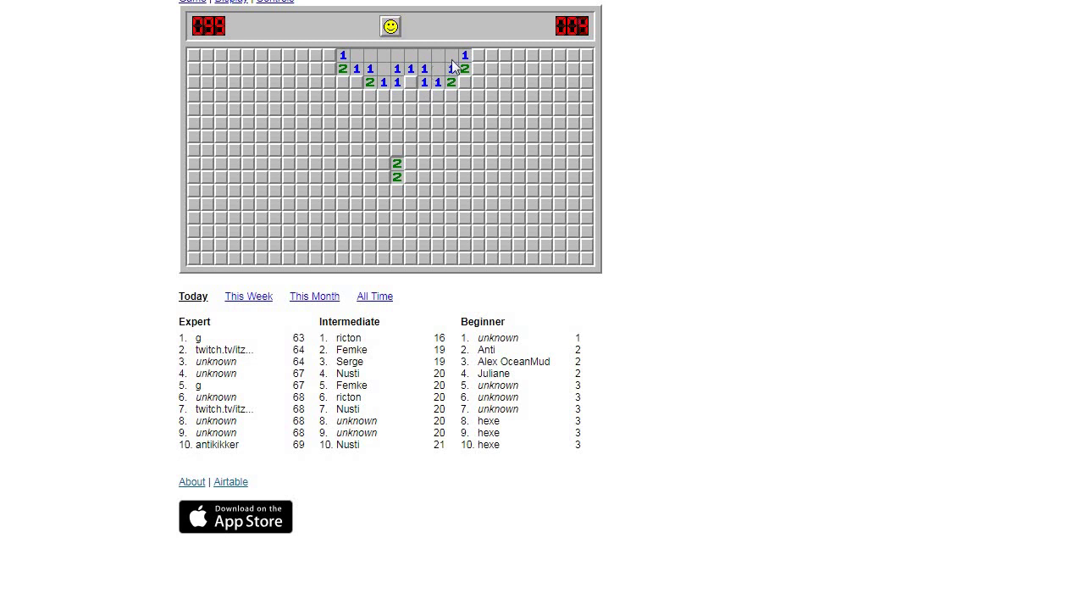
left_click(478, 56)
left_click(545, 56)
left_click(574, 82)
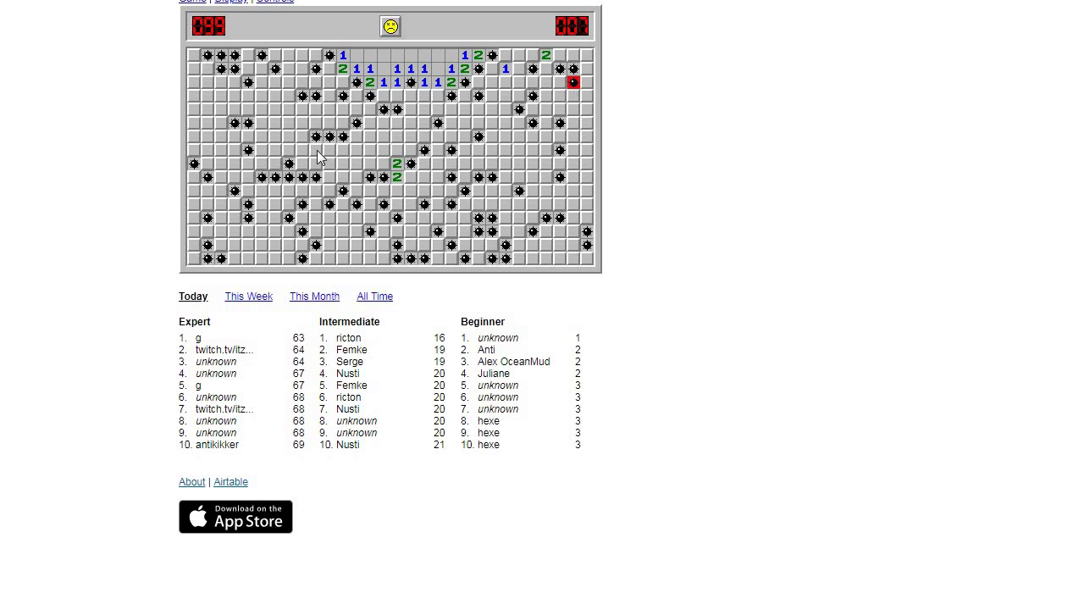
Lose two quick Expert games after opening regions near the top middle
left_click(390, 26)
left_click(389, 71)
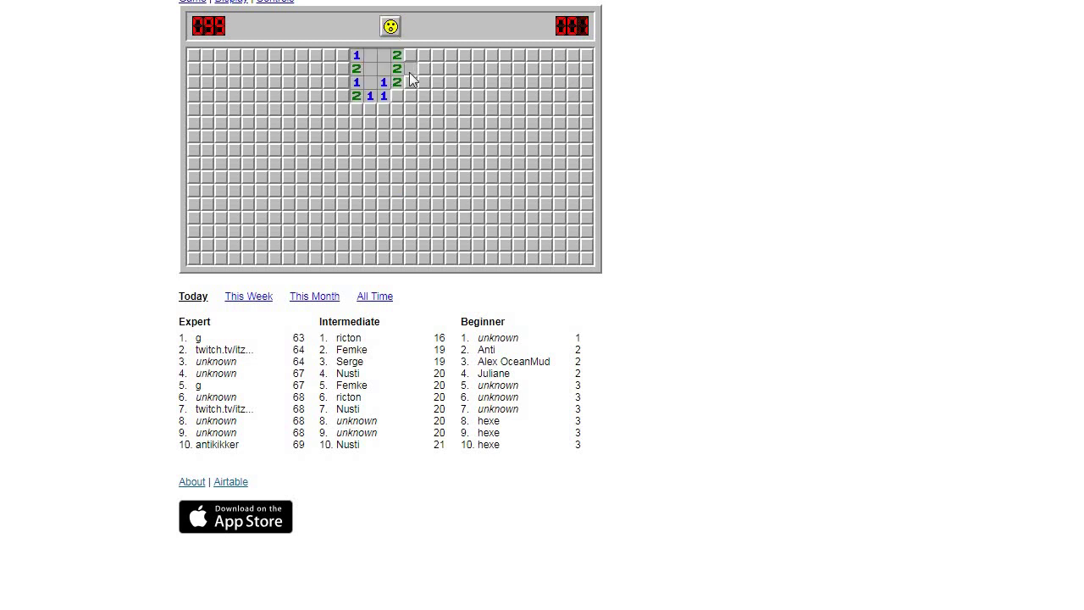
left_click(410, 68)
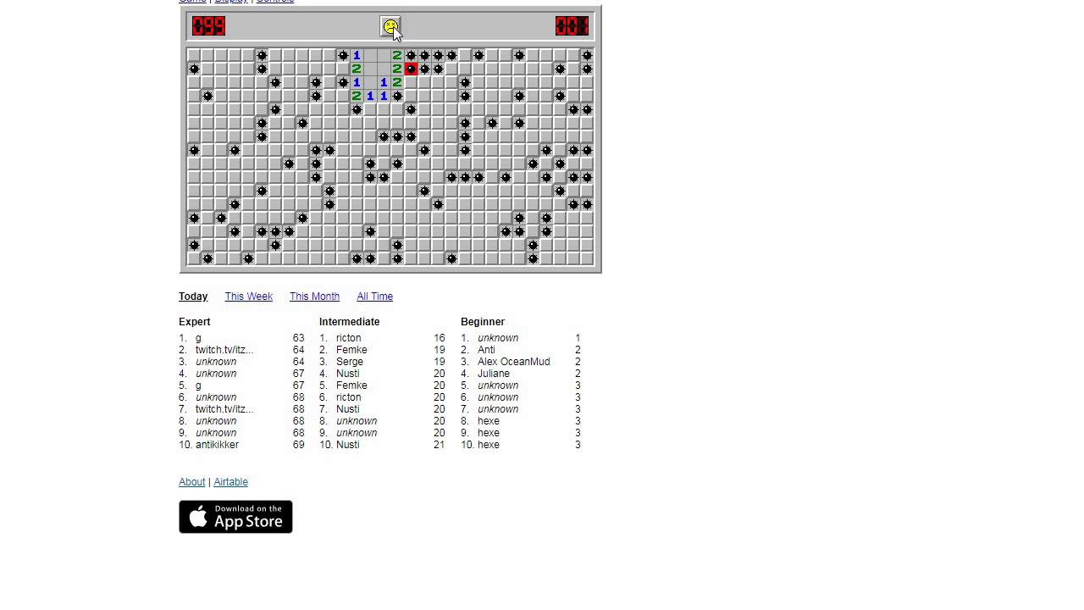
left_click(391, 26)
left_click(383, 85)
left_click(356, 123)
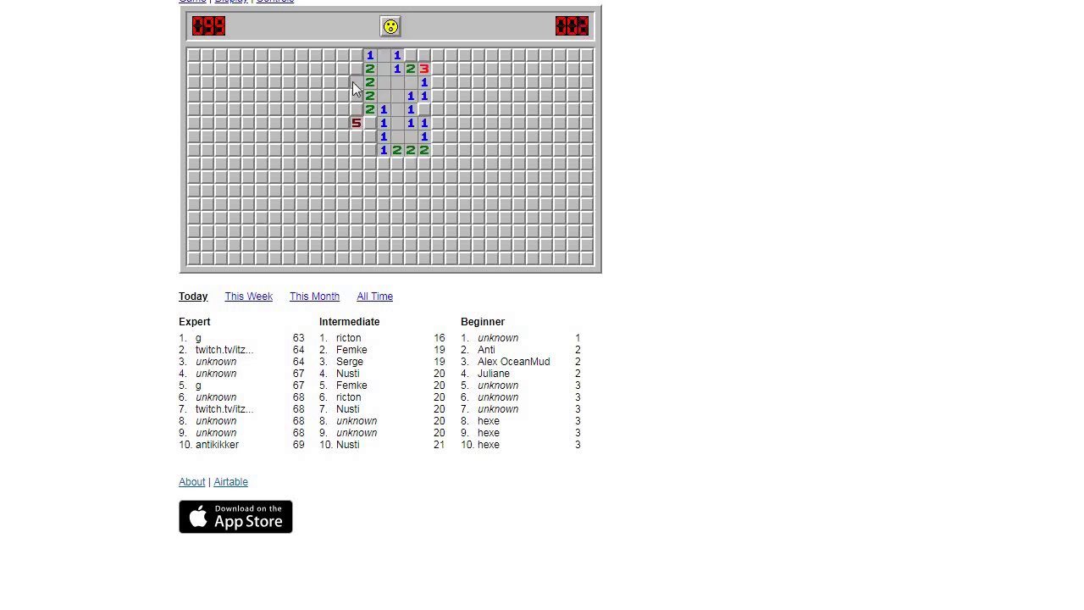
left_click(356, 82)
Lose two more Expert games, each after opening just one region
left_click(391, 26)
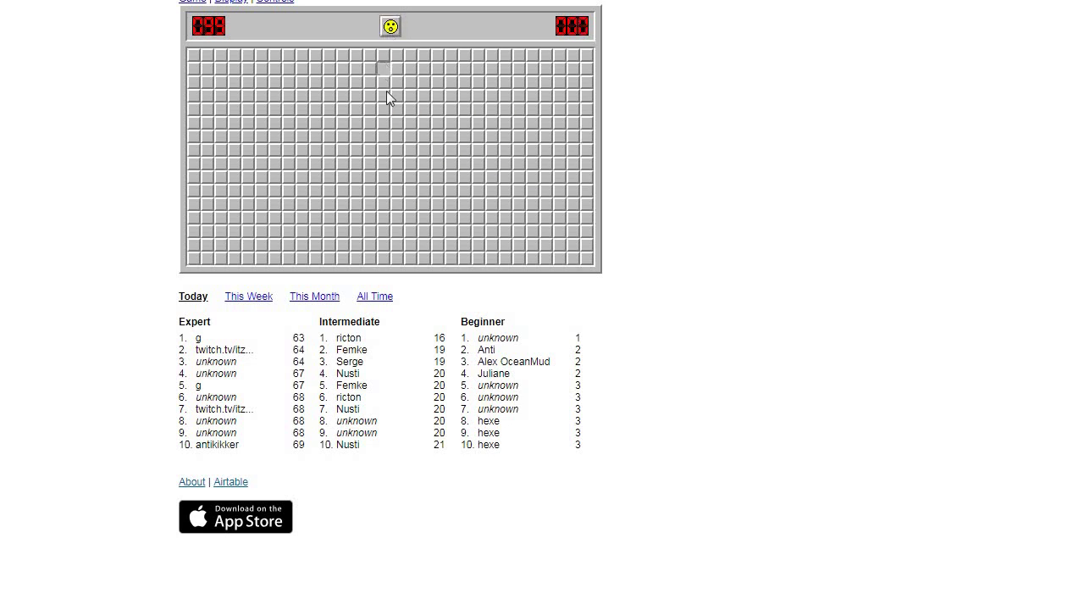
left_click(403, 61)
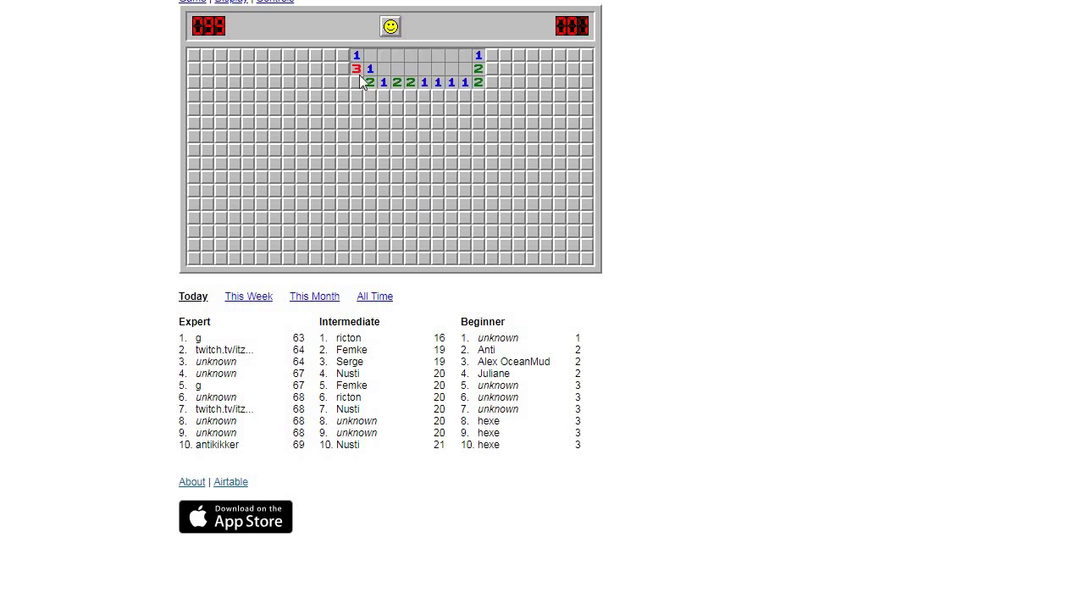
left_click(329, 68)
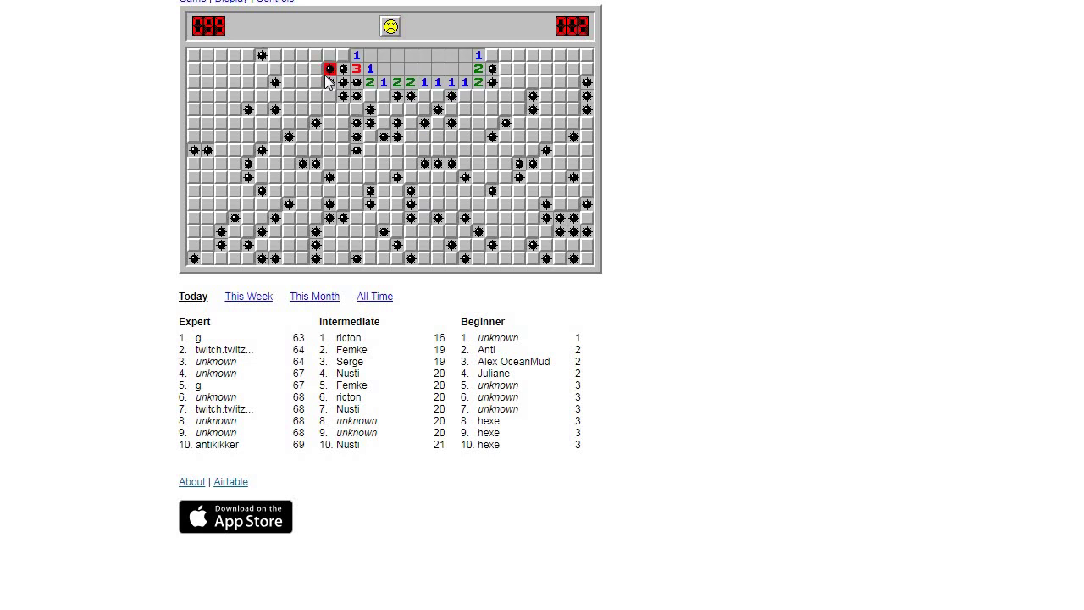
left_click(390, 26)
left_click(394, 87)
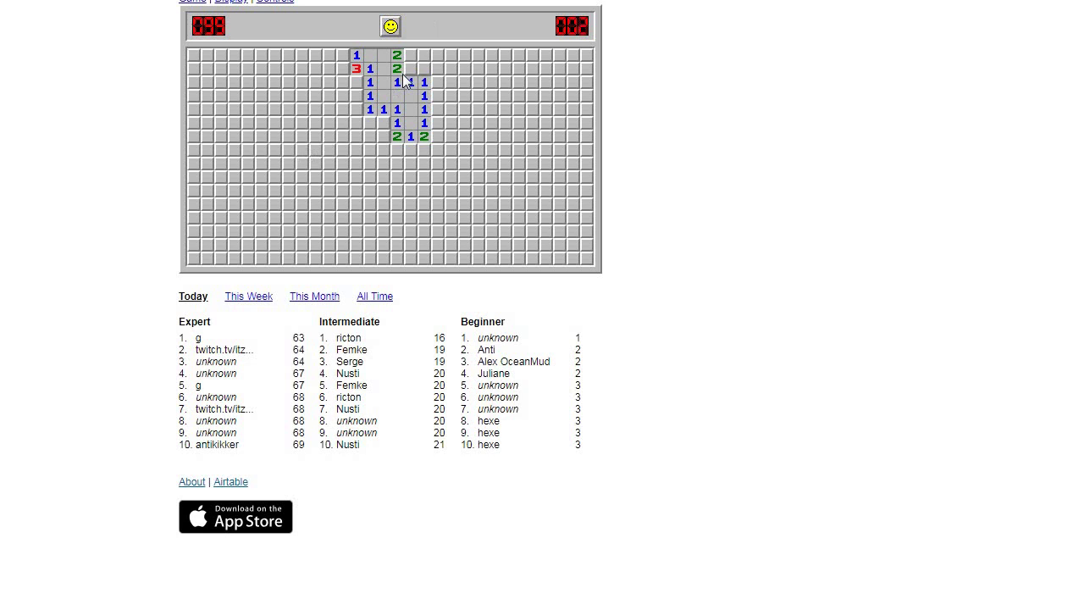
left_click(410, 69)
Play two Expert games that open numbered regions and then hit mines
left_click(391, 27)
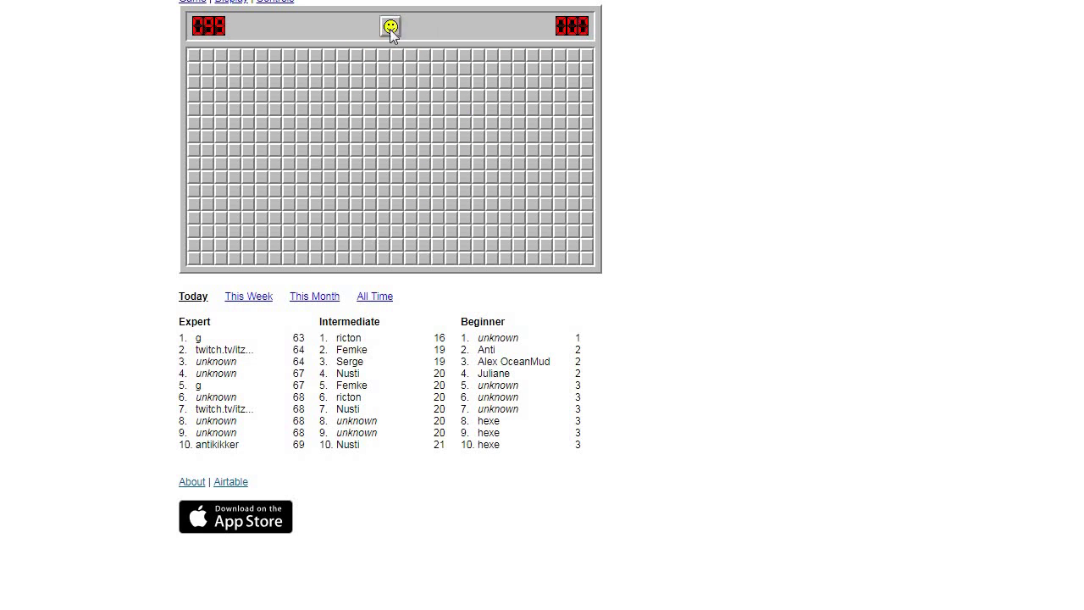
left_click(390, 77)
left_click(398, 95)
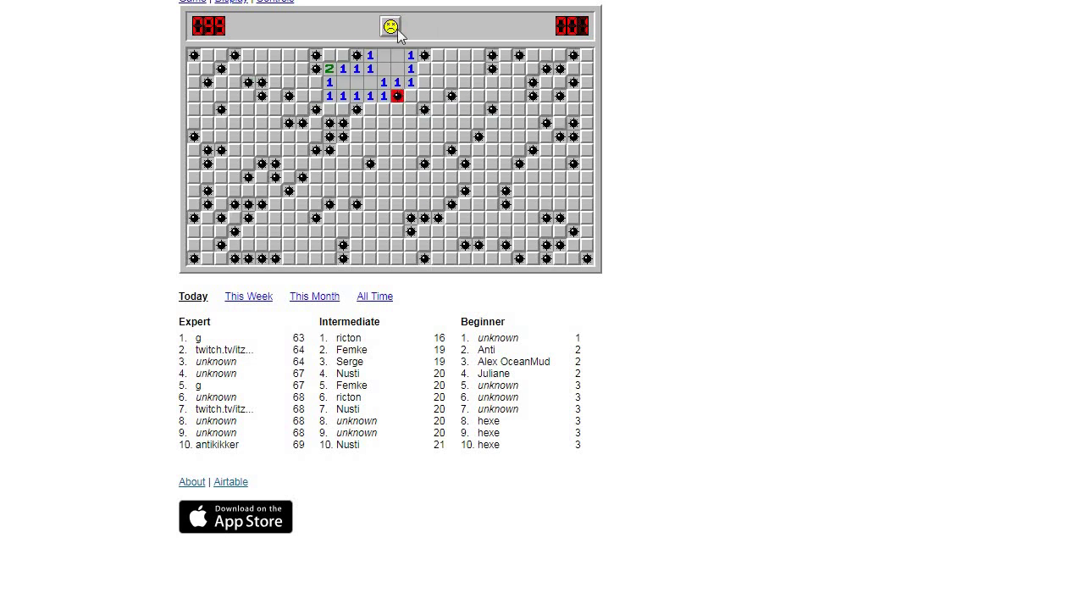
left_click(390, 26)
left_click(398, 93)
left_click(370, 57)
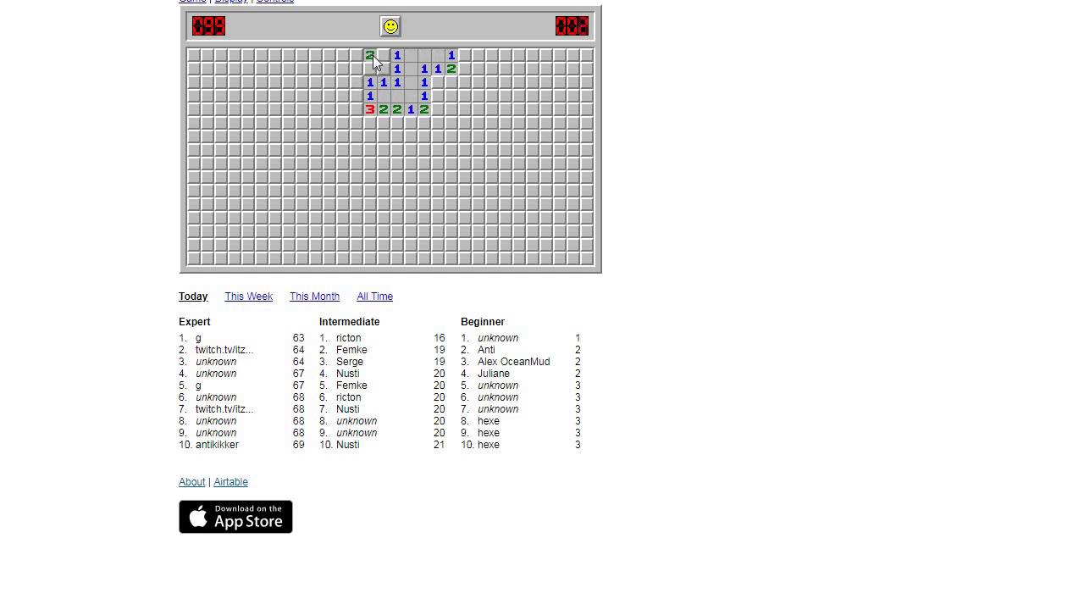
left_click(384, 68)
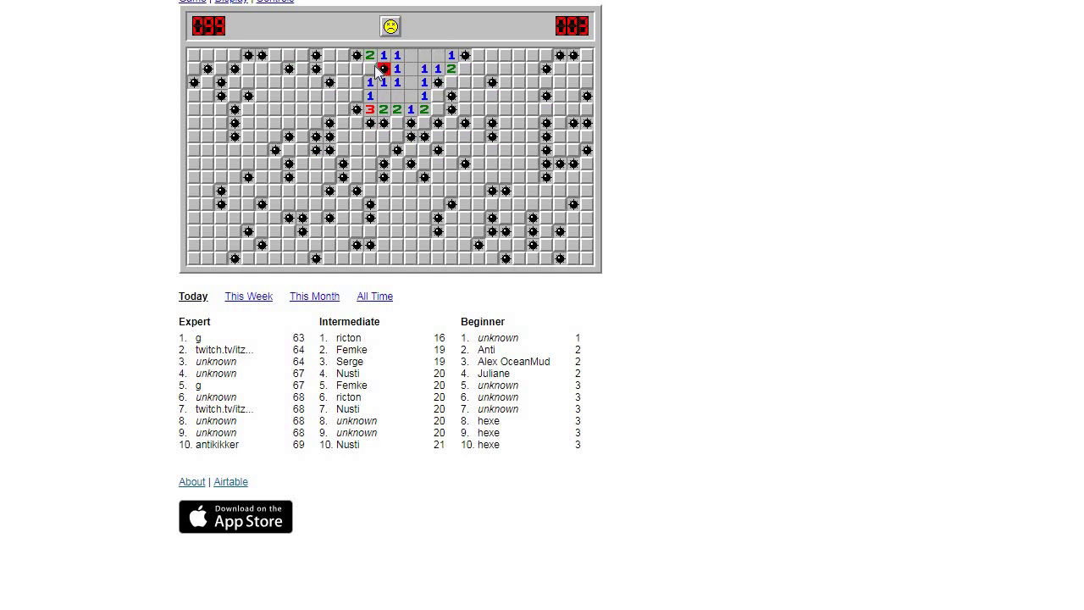
Lose two Expert games right after opening regions near the top centre
left_click(390, 27)
left_click(394, 66)
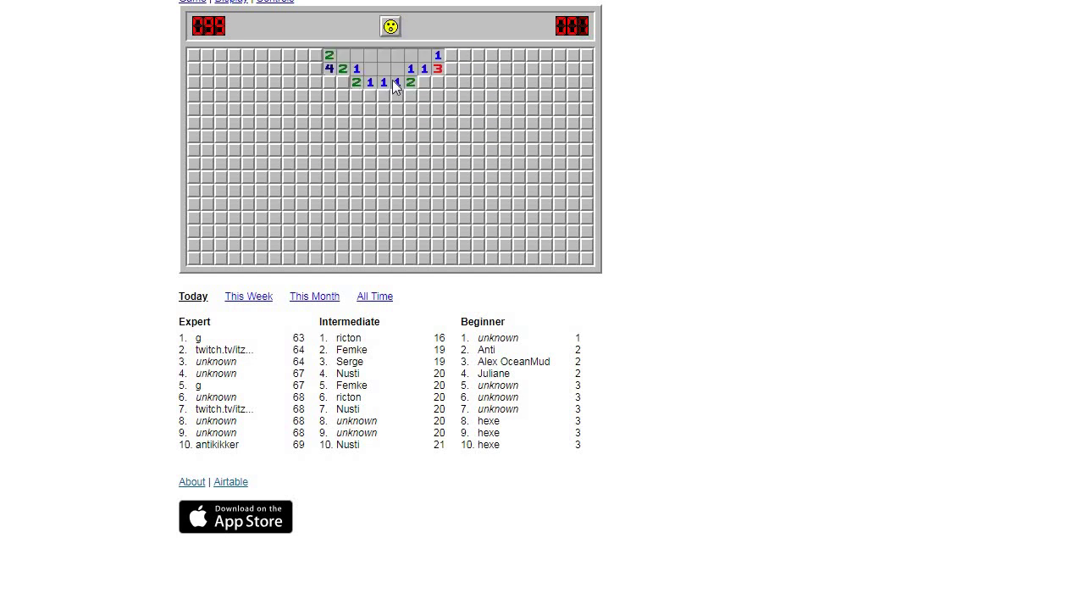
left_click(451, 82)
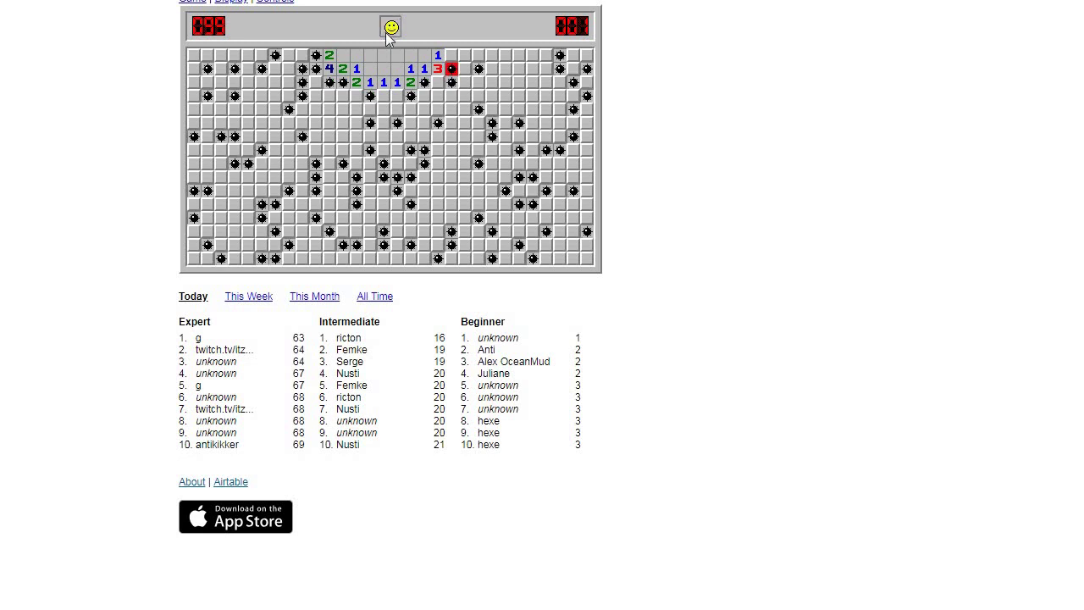
left_click(390, 26)
left_click(370, 55)
left_click(410, 69)
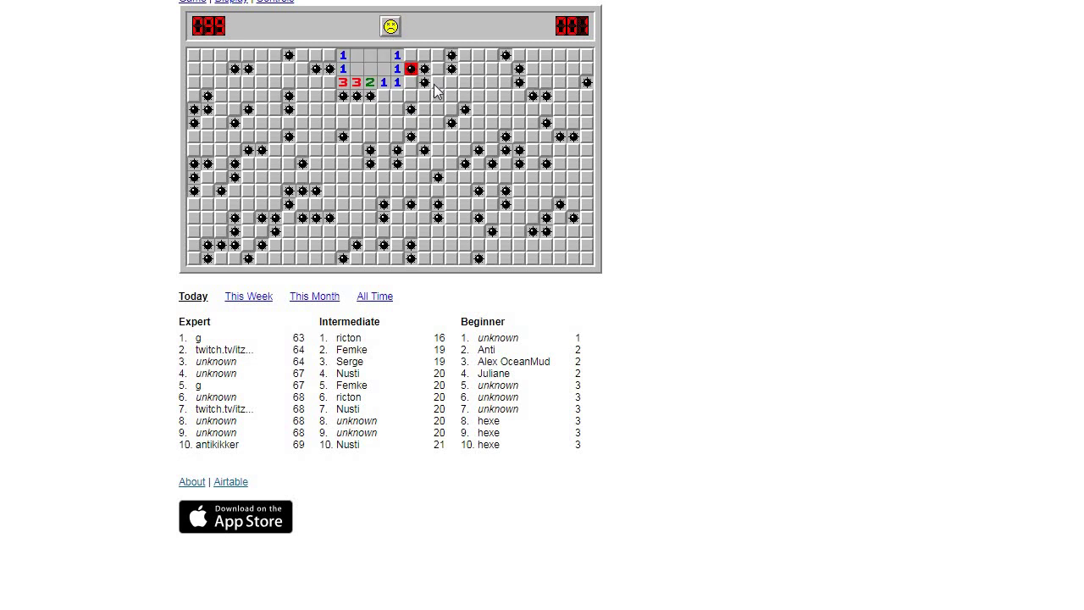
Play two more Expert games, each ending on the second uncovered cell
left_click(390, 27)
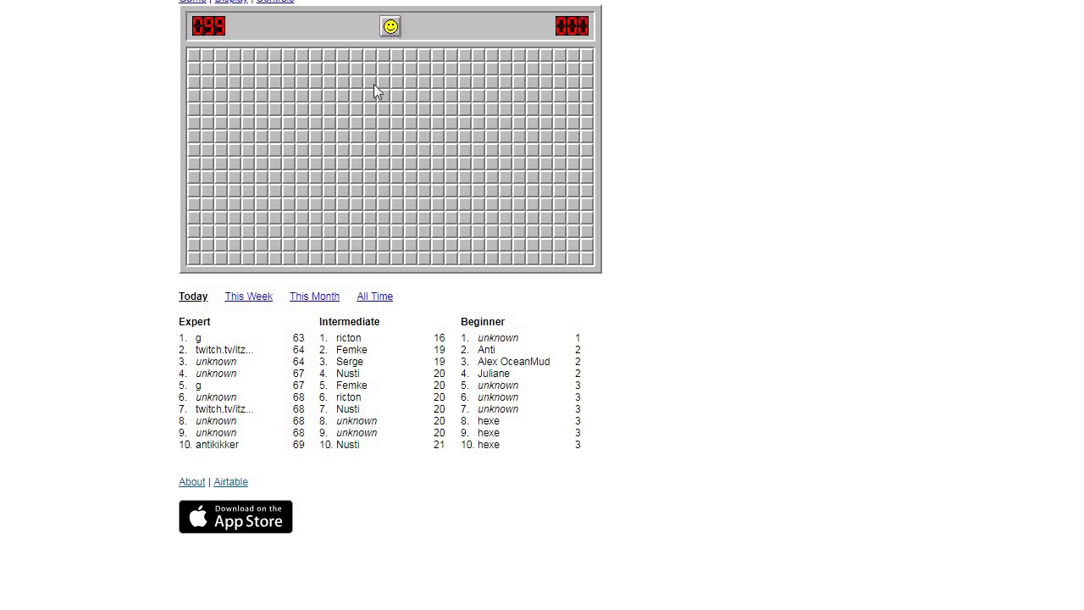
left_click(423, 81)
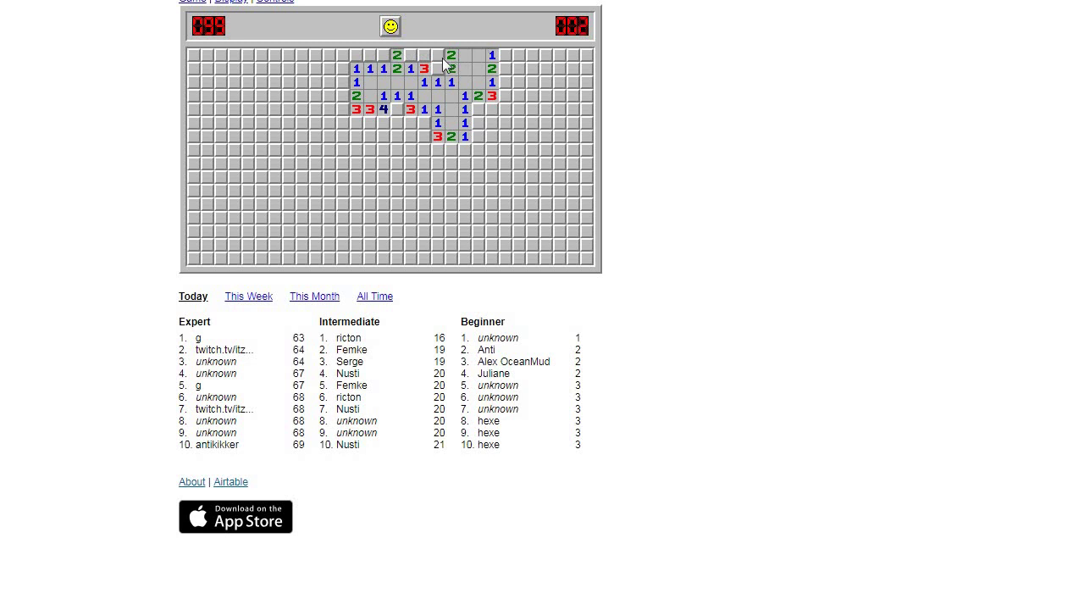
left_click(437, 55)
left_click(391, 26)
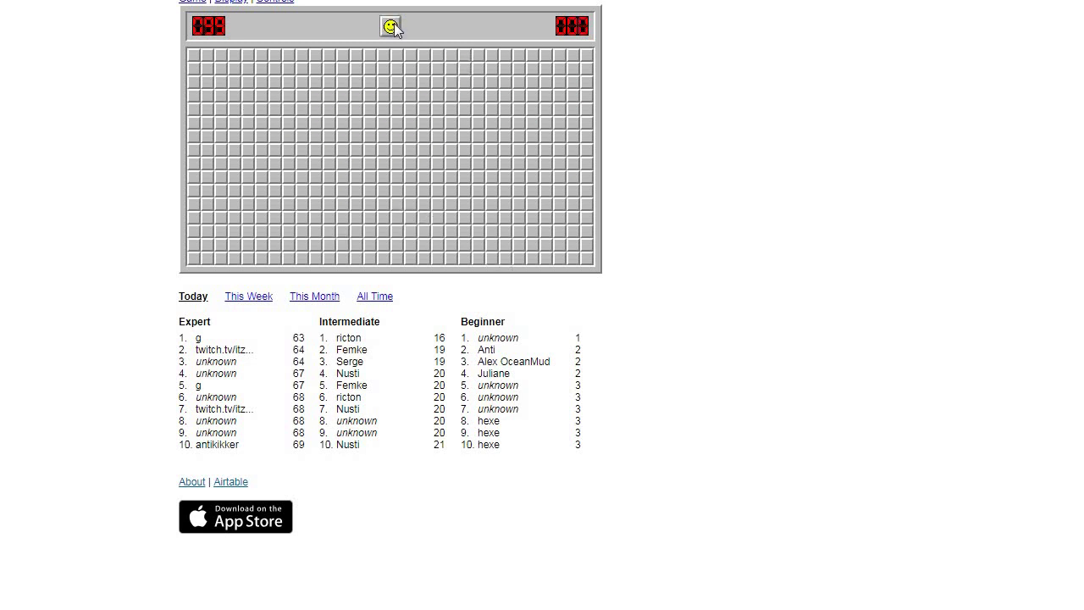
left_click(409, 89)
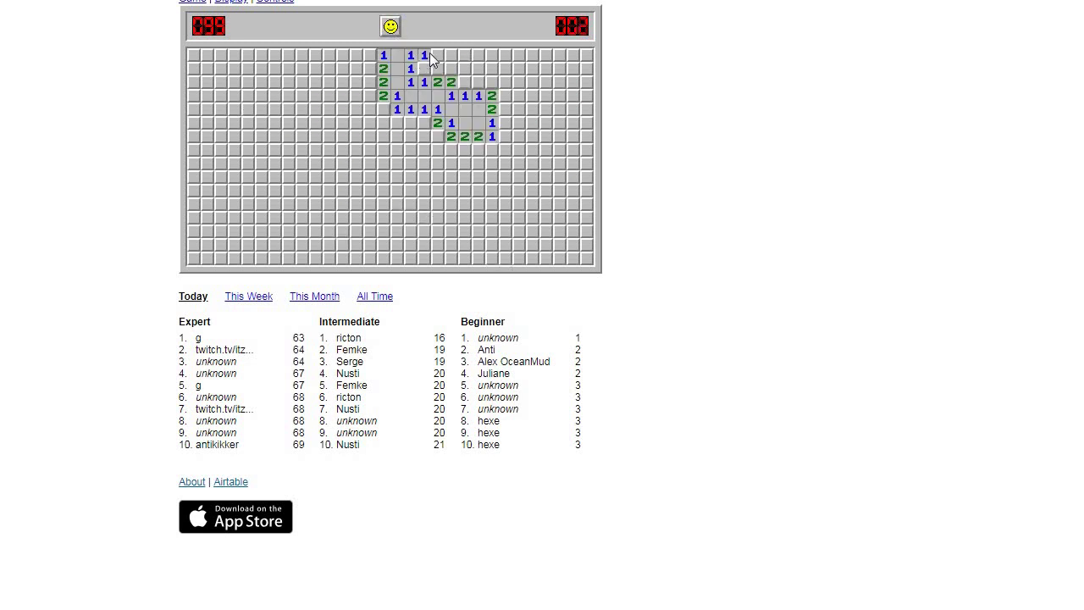
left_click(457, 75)
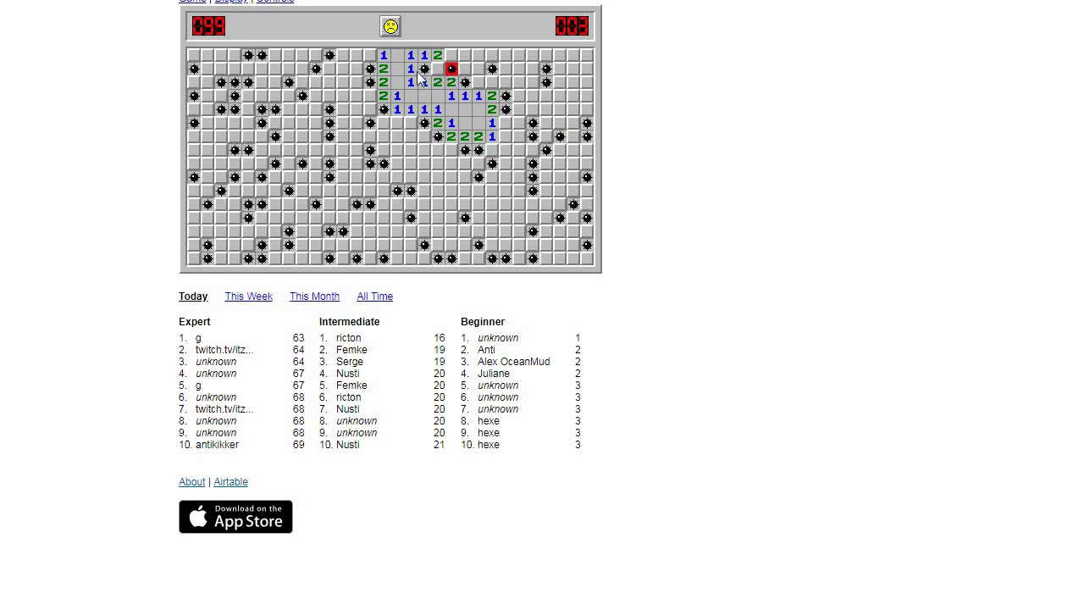
Lose two Expert games, one after opening a large starting area
left_click(391, 27)
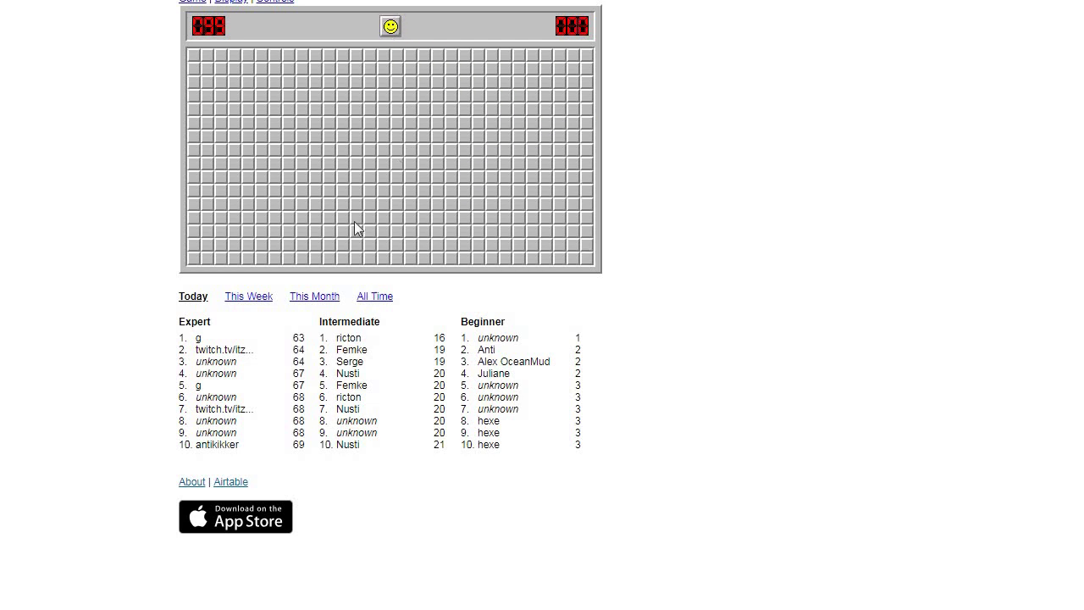
left_click(437, 85)
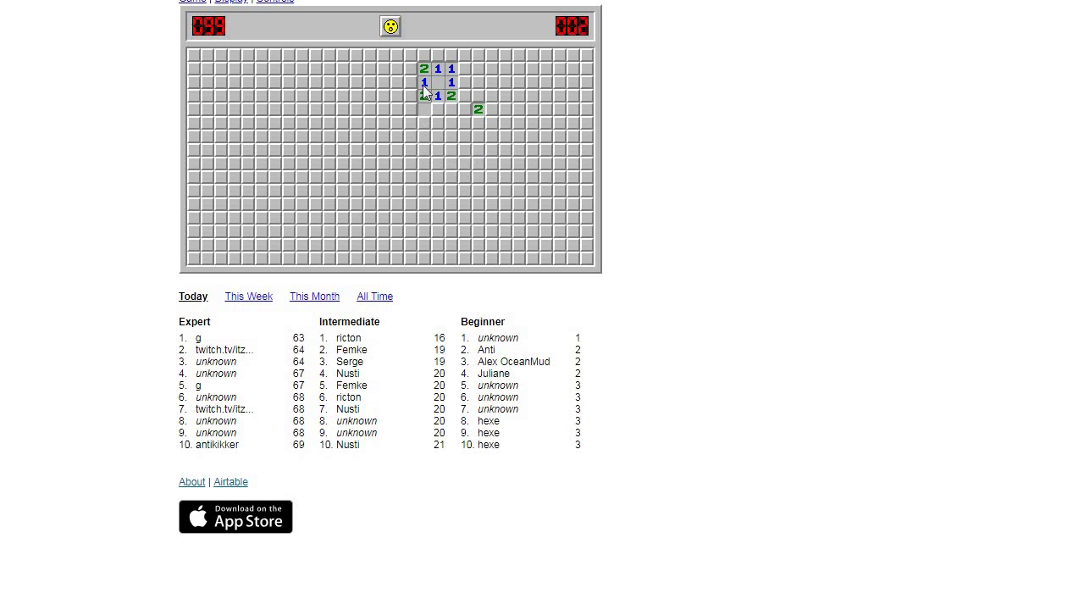
left_click(477, 82)
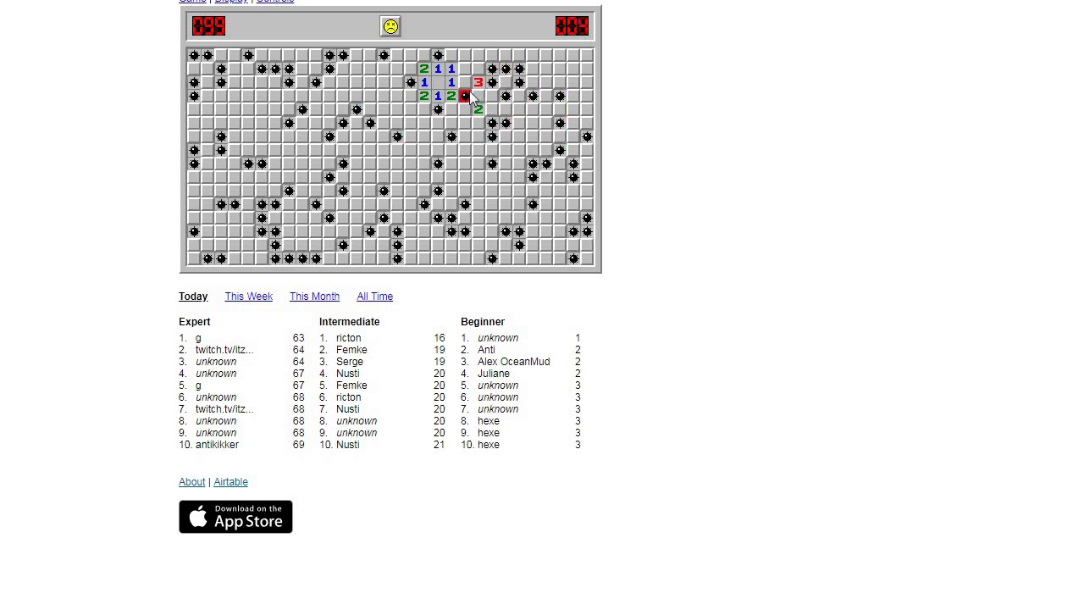
left_click(391, 27)
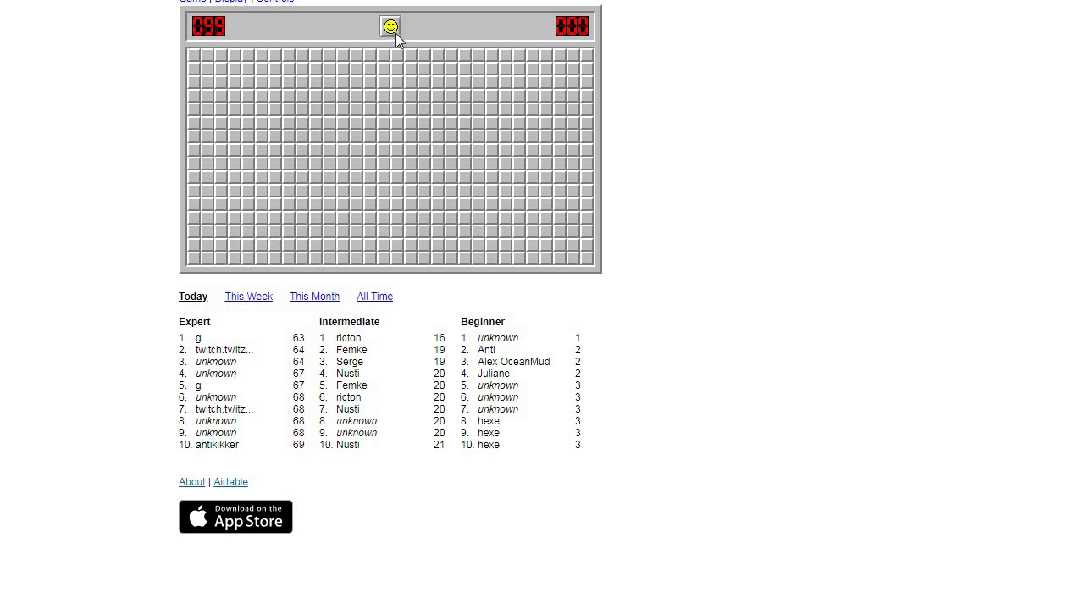
left_click(400, 74)
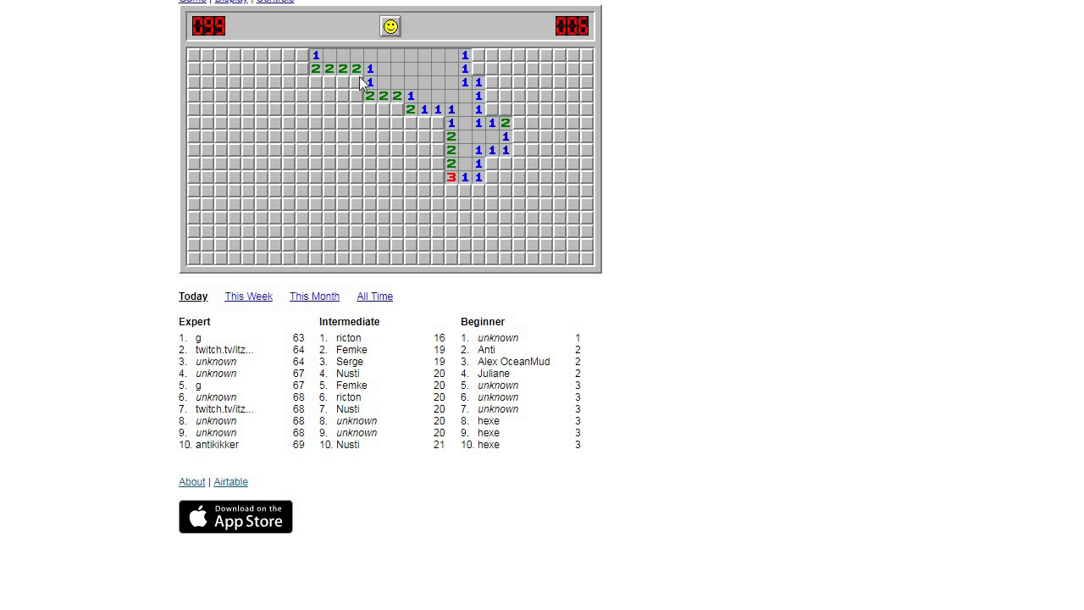
left_click(313, 84)
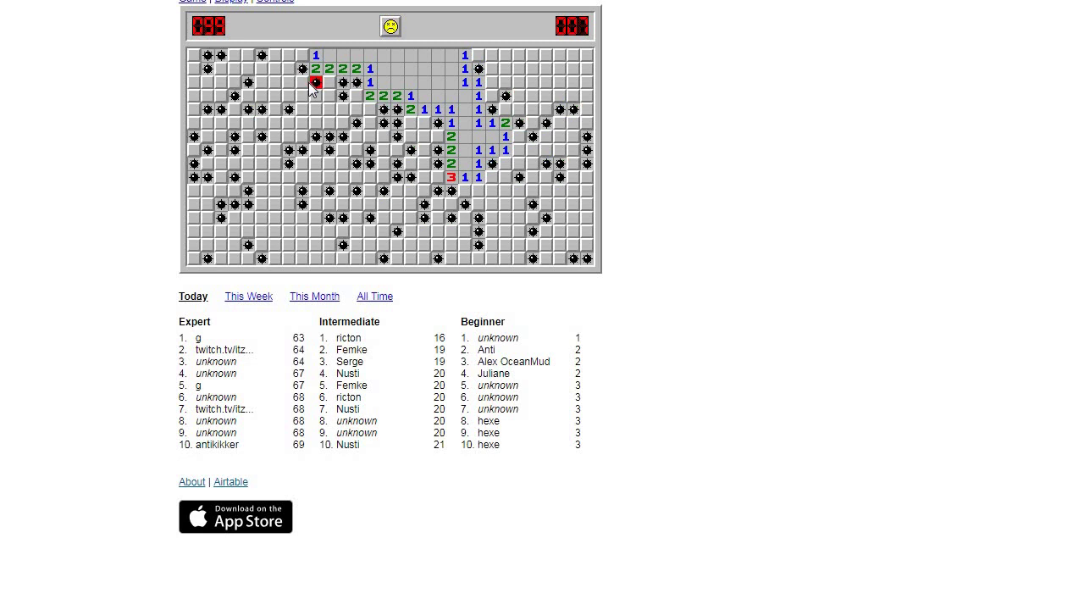
Play two Expert games from top-area openings, both ending on mines
left_click(391, 25)
left_click(437, 66)
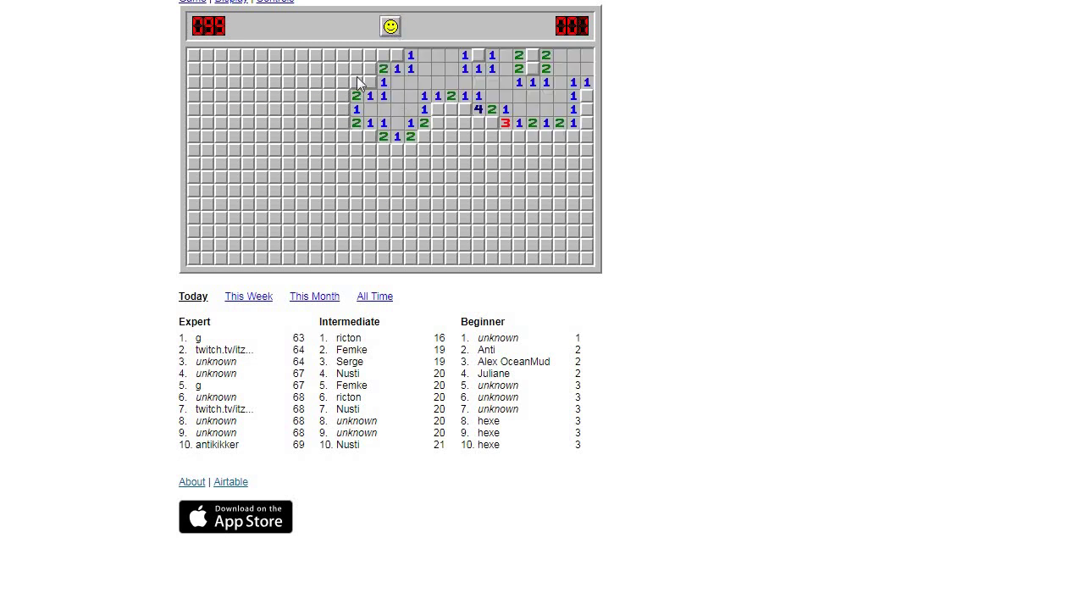
left_click(289, 56)
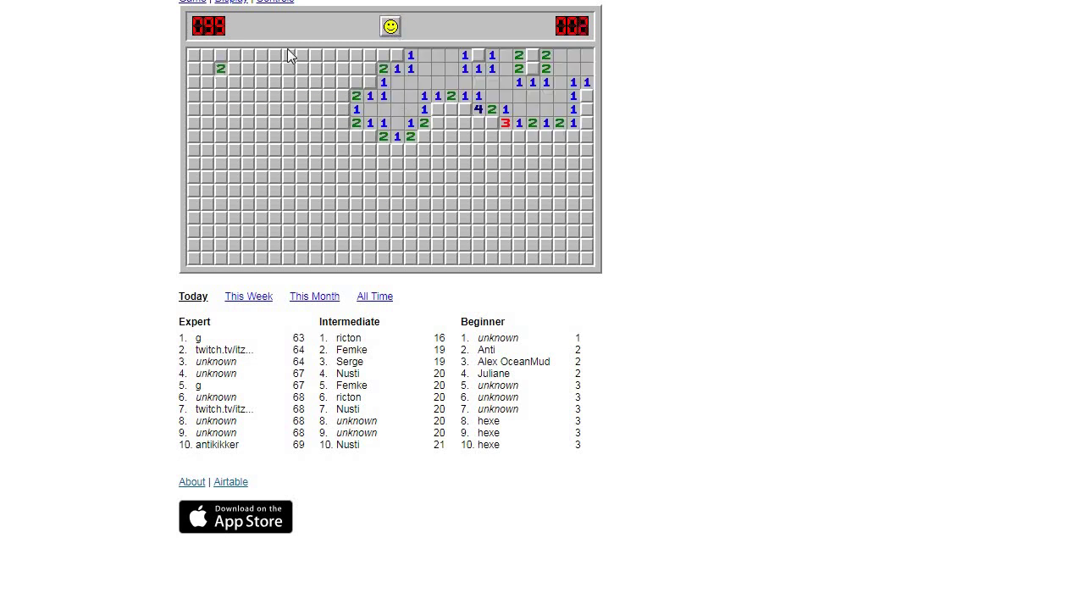
left_click(390, 25)
left_click(441, 69)
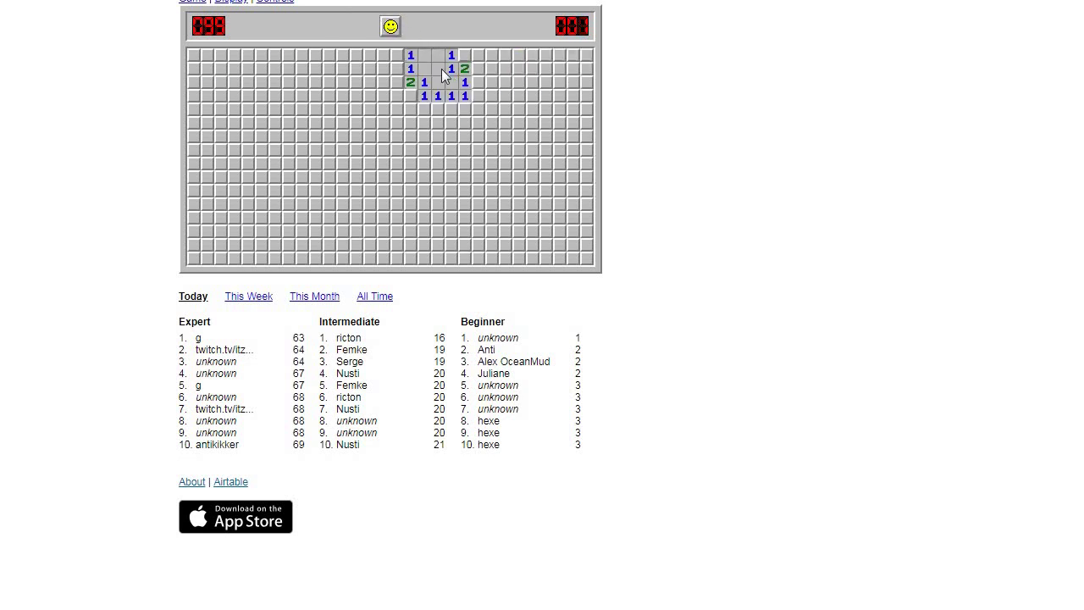
left_click(529, 68)
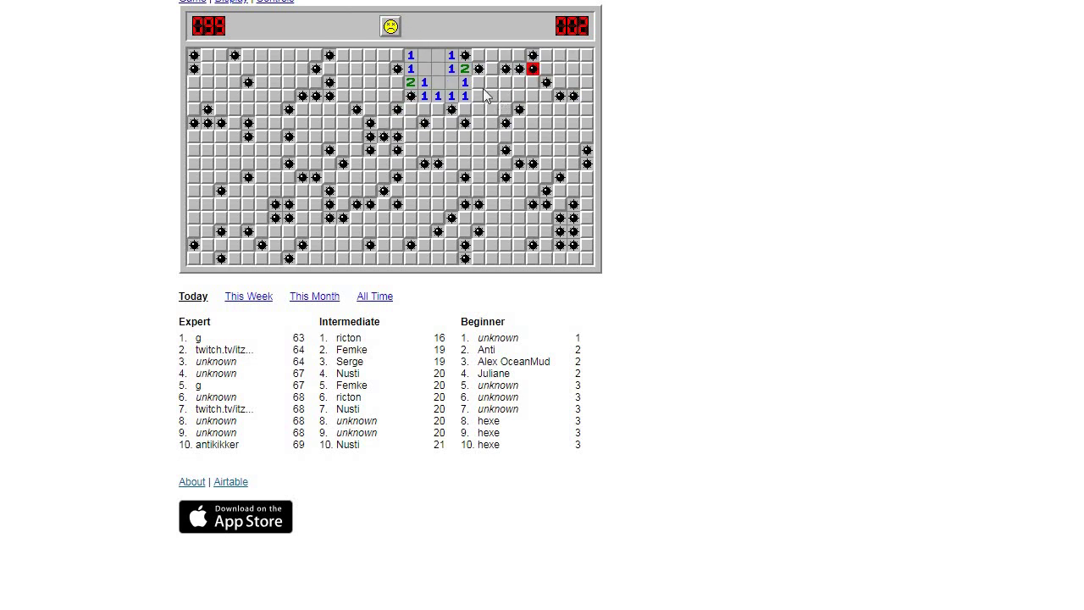
Lose three quick Expert games, the first on its very first click
left_click(390, 26)
left_click(397, 57)
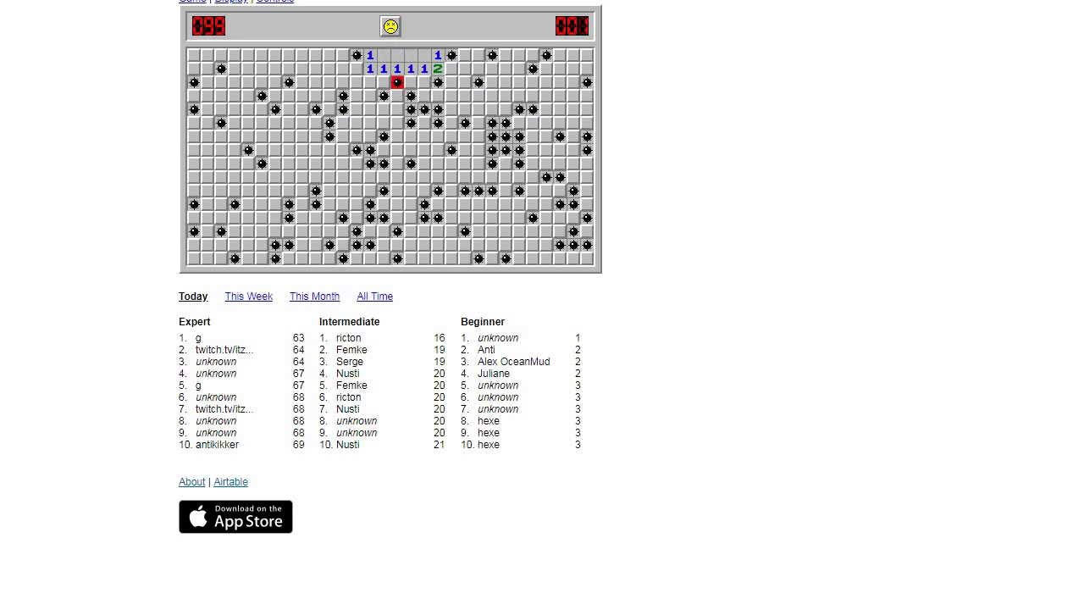
left_click(390, 26)
left_click(412, 81)
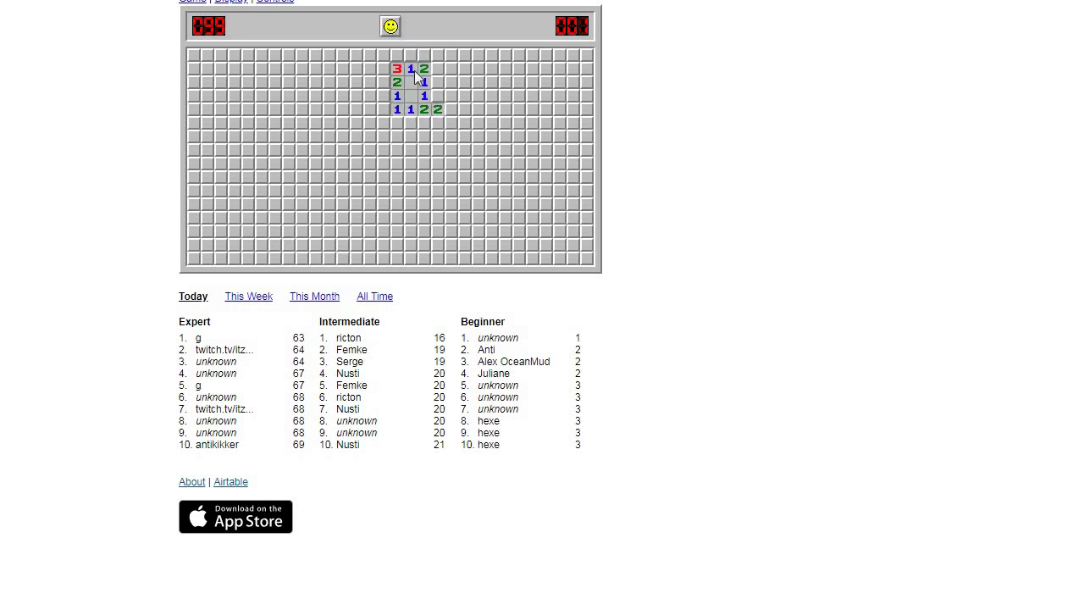
left_click(500, 61)
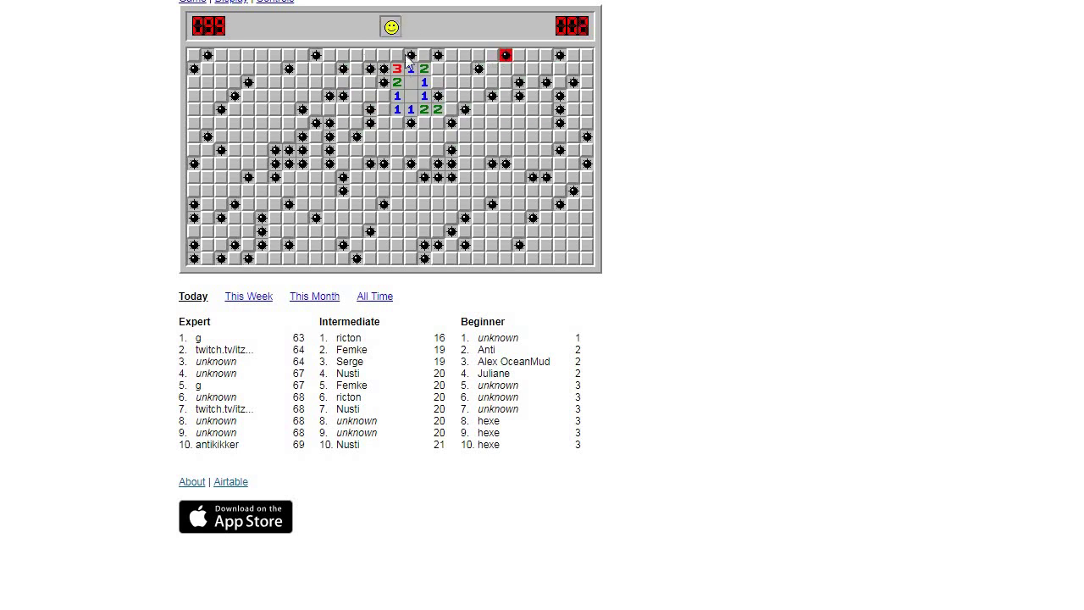
left_click(390, 27)
left_click(412, 102)
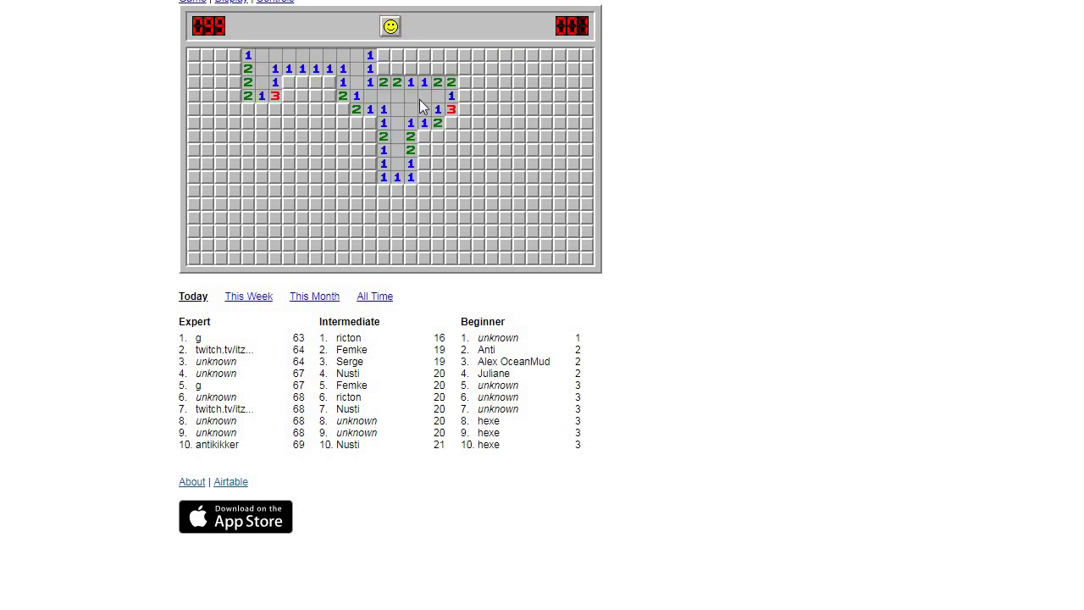
left_click(317, 124)
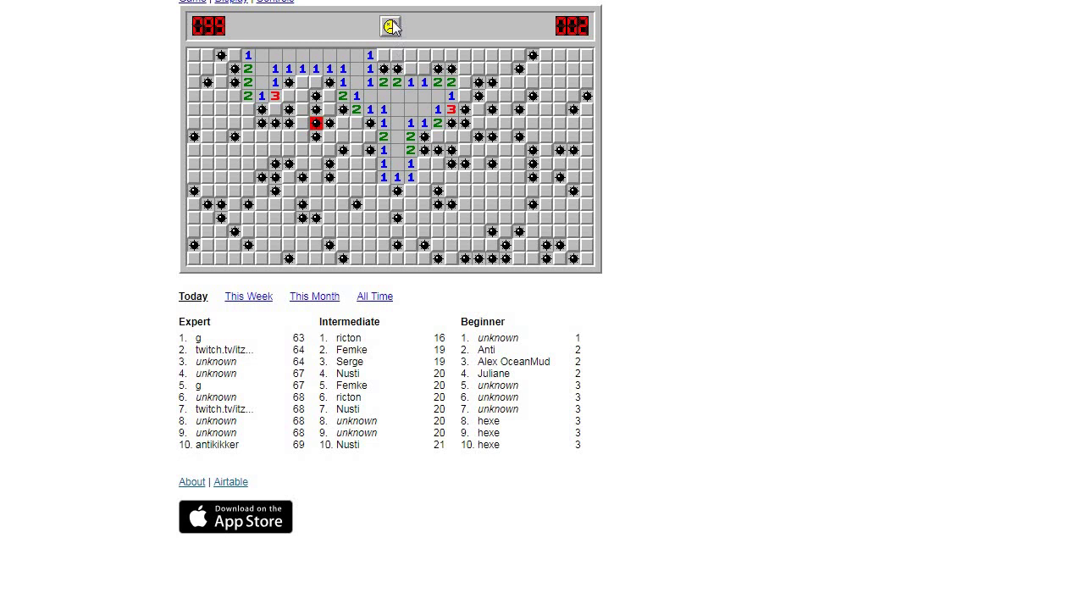
Play two Expert games, the second ending on a bottom-right corner mine
left_click(390, 26)
left_click(330, 94)
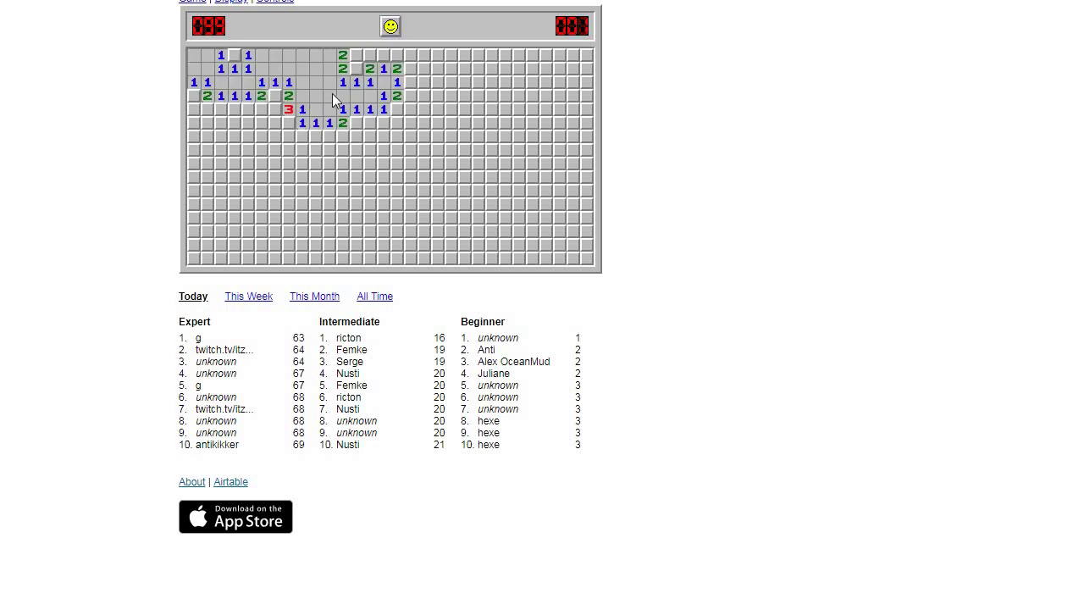
left_click(424, 67)
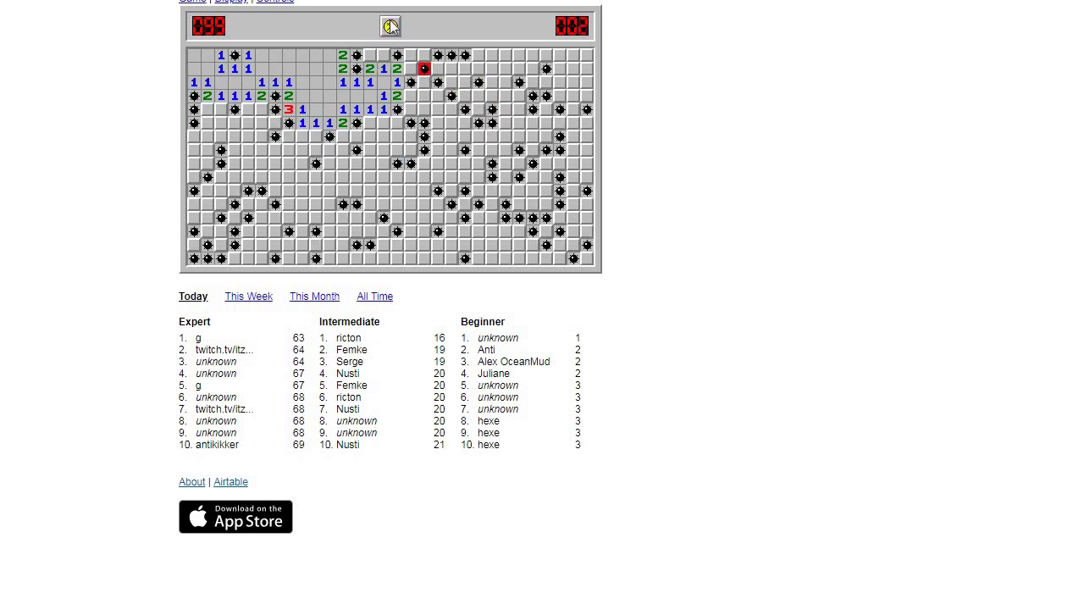
left_click(390, 26)
left_click(407, 61)
left_click(329, 95)
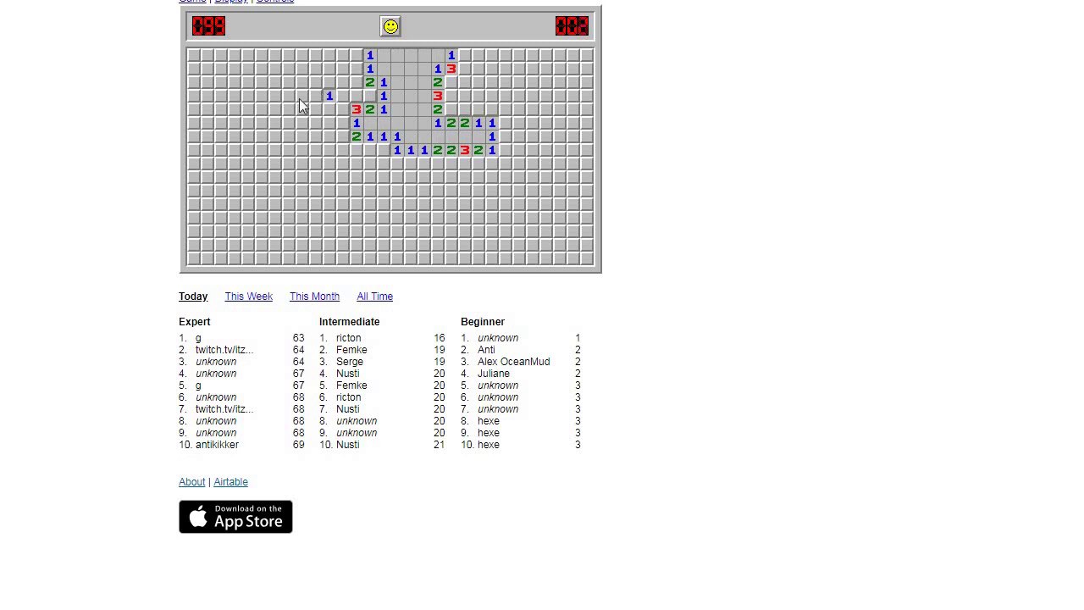
left_click(220, 135)
left_click(586, 258)
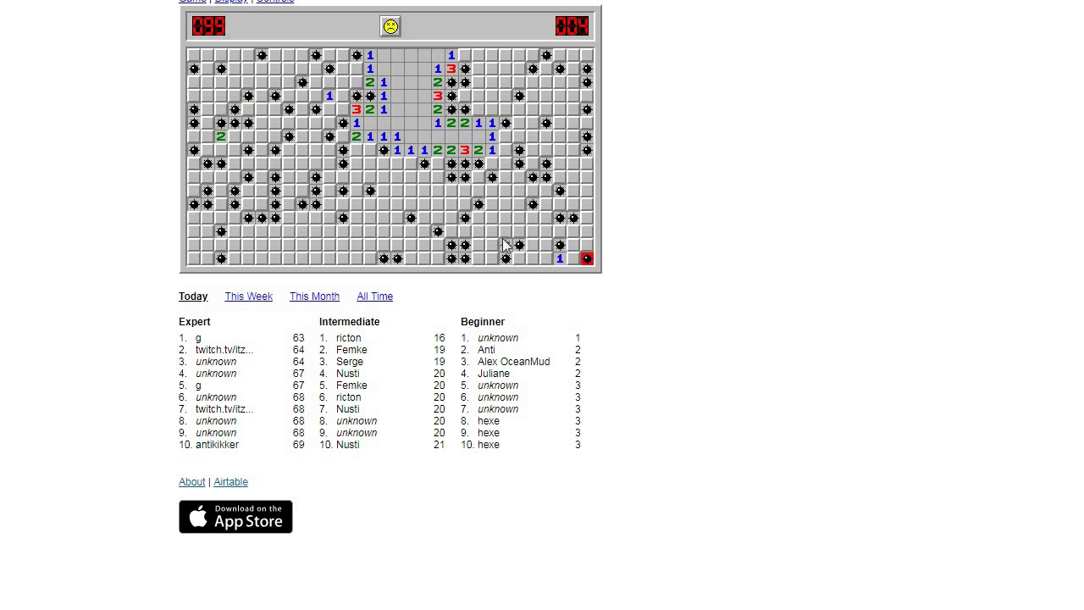
Lose two more Expert games after opening areas near the top
left_click(390, 26)
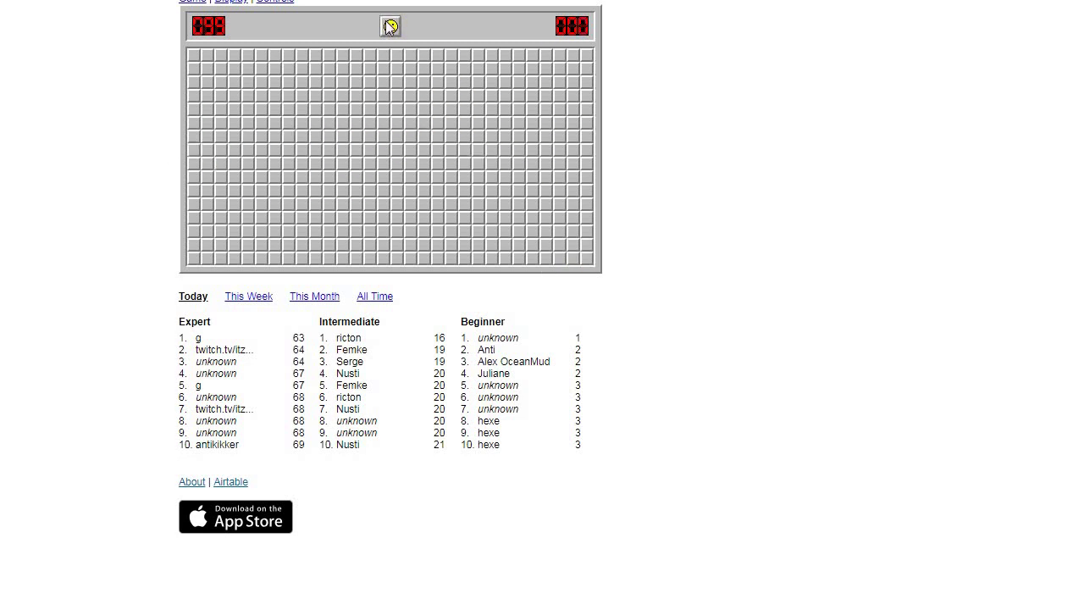
left_click(381, 77)
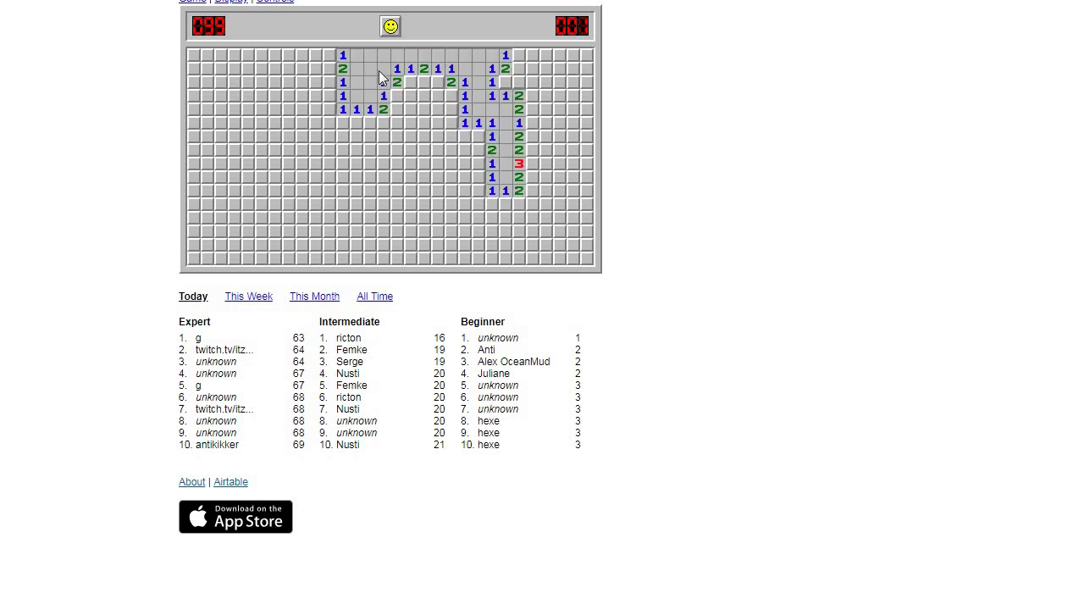
left_click(450, 95)
left_click(390, 26)
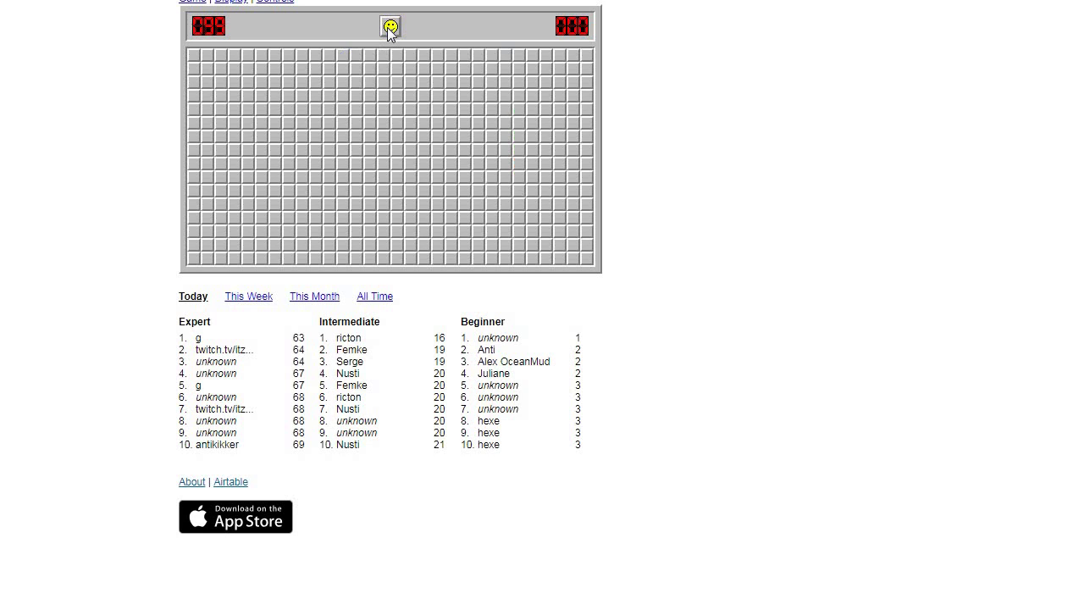
left_click(381, 72)
left_click(443, 70)
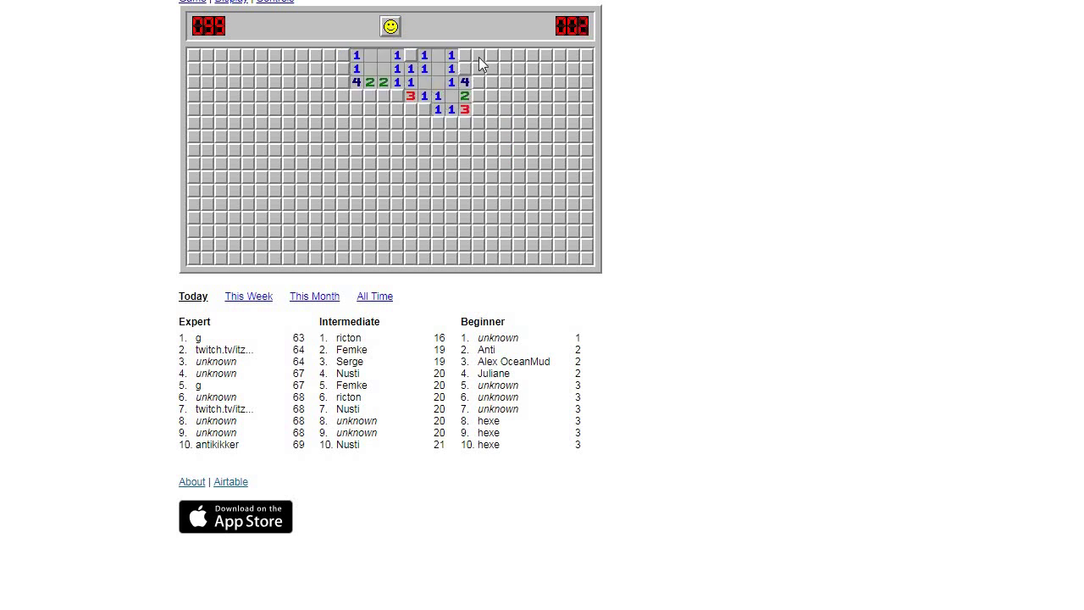
left_click(396, 110)
Play one last Expert game to a mine and reset to a fresh board
left_click(390, 26)
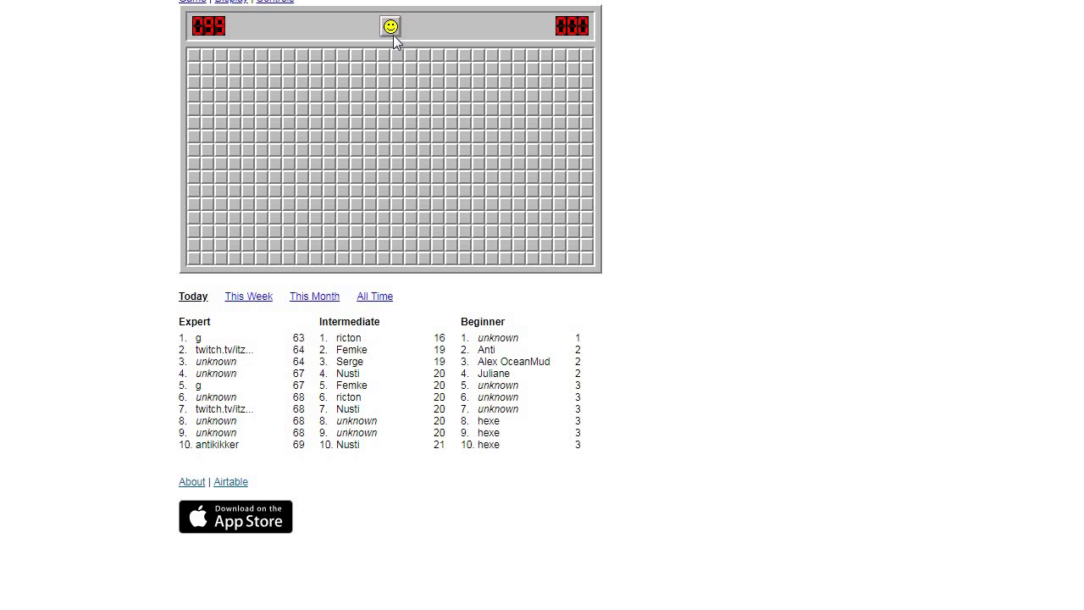
left_click(403, 77)
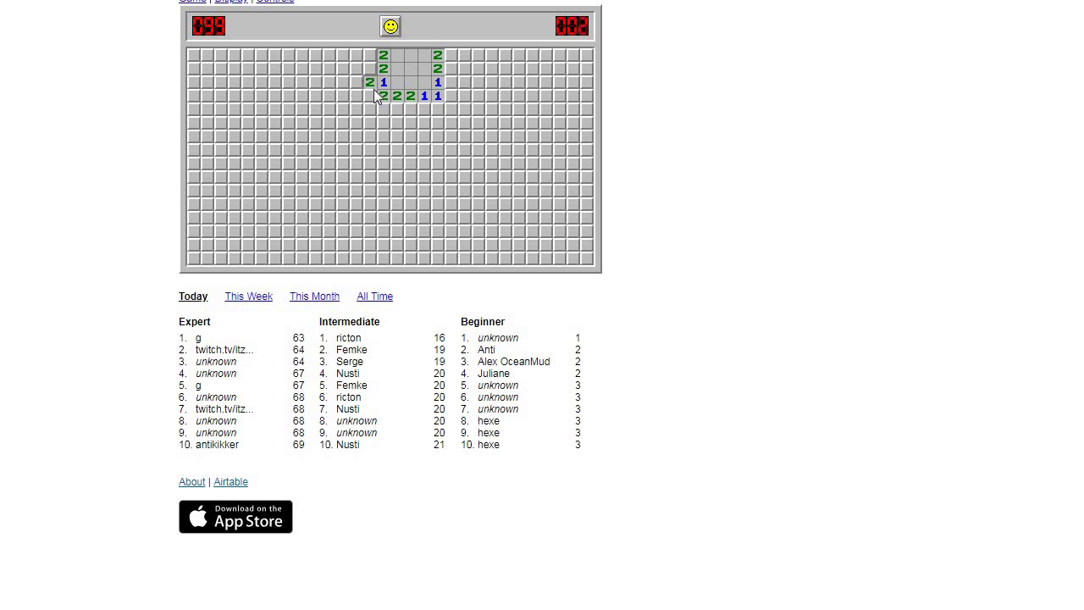
left_click(356, 68)
left_click(370, 55)
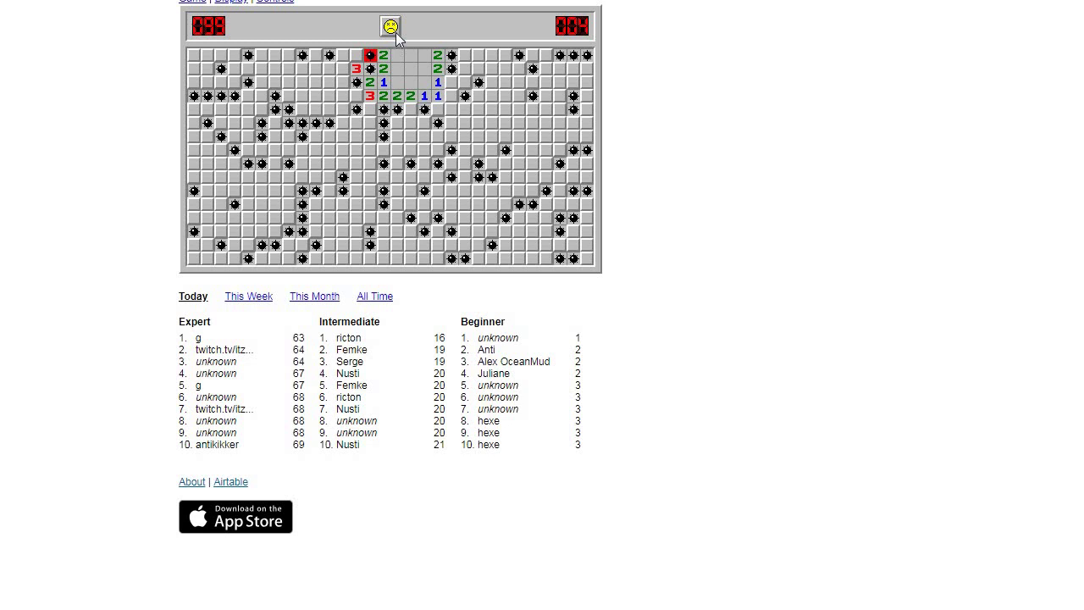
left_click(391, 25)
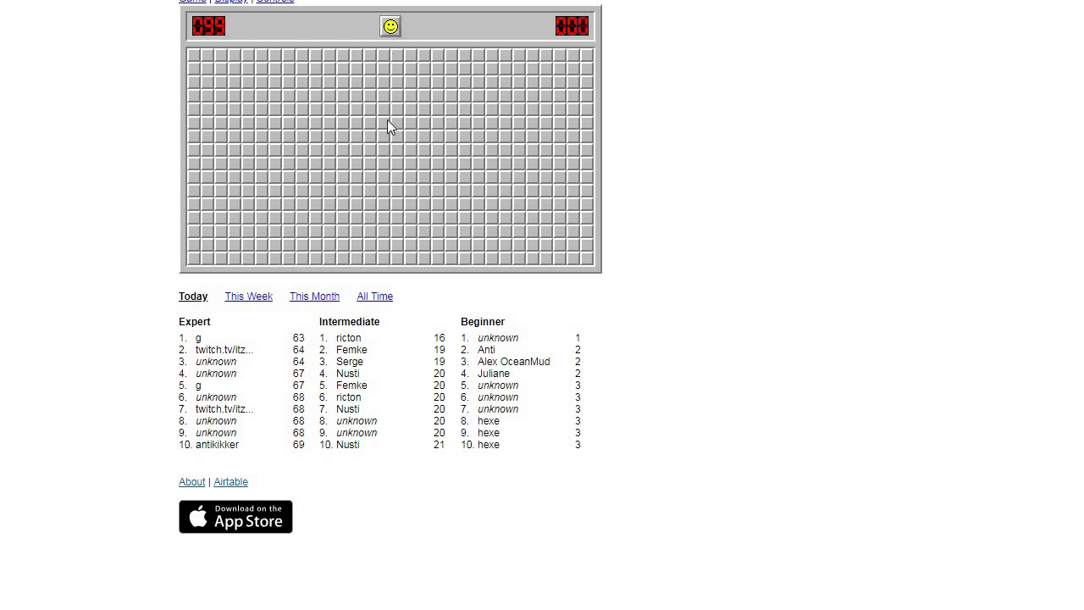
Lose two Expert games, each on the cell after the opening region
left_click(433, 166)
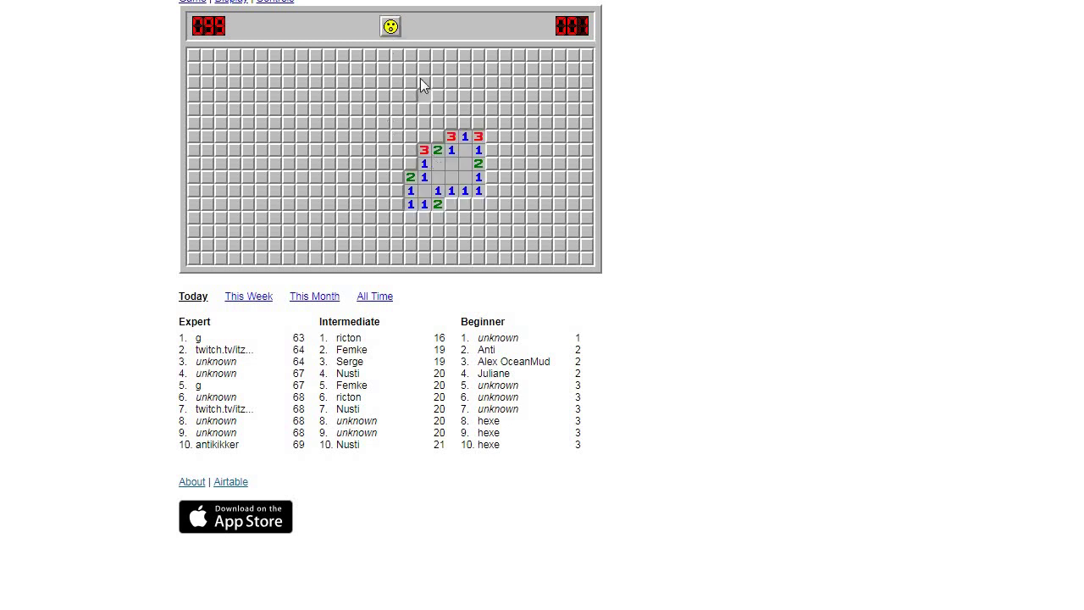
left_click(425, 137)
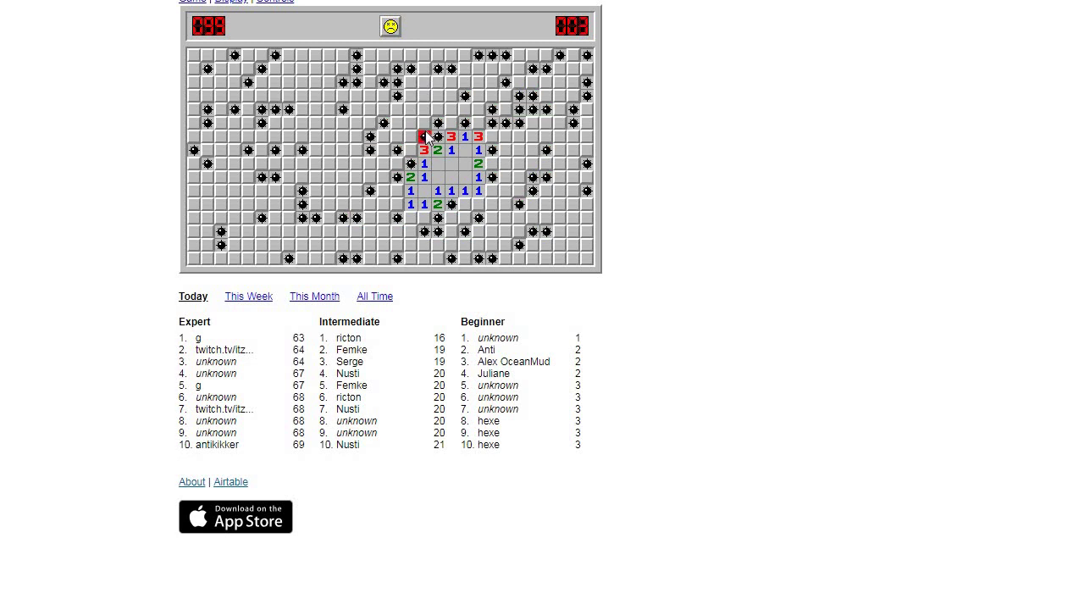
left_click(390, 26)
left_click(399, 62)
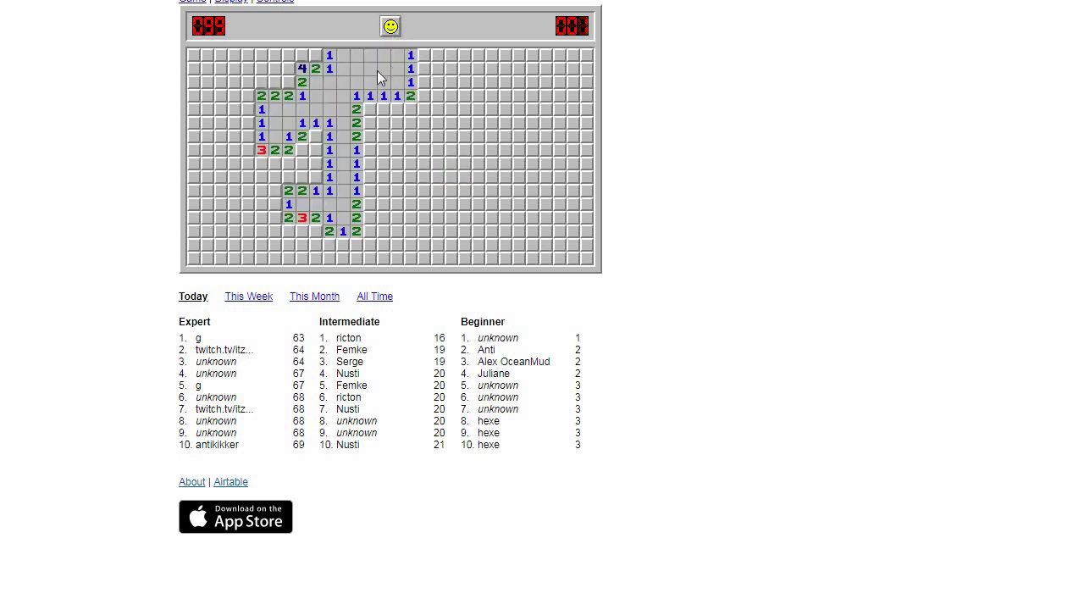
left_click(315, 137)
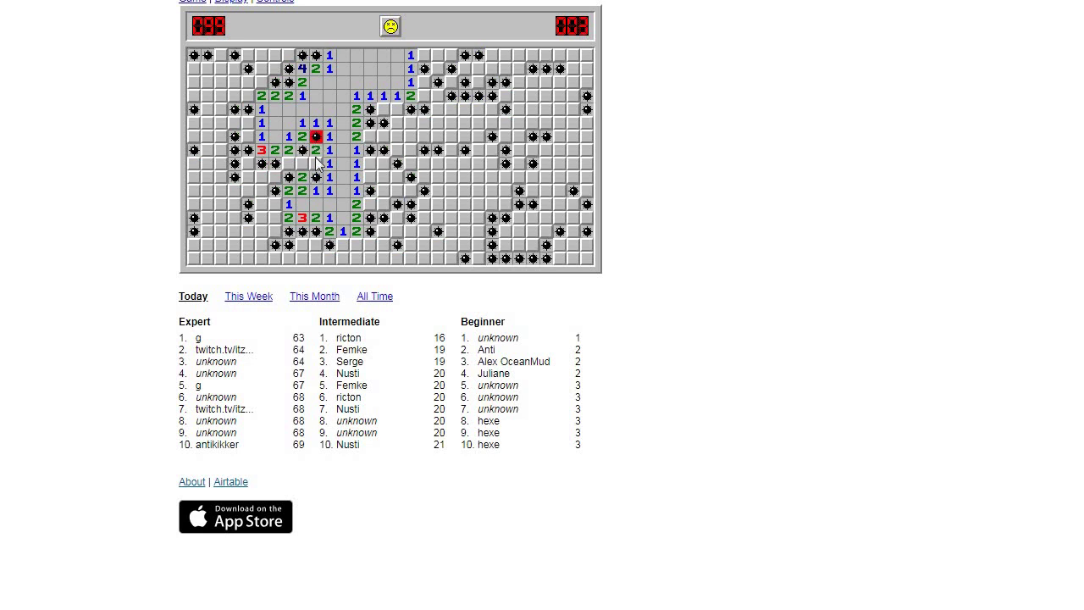
Reset and lose two more Expert games right after their first openings
left_click(388, 26)
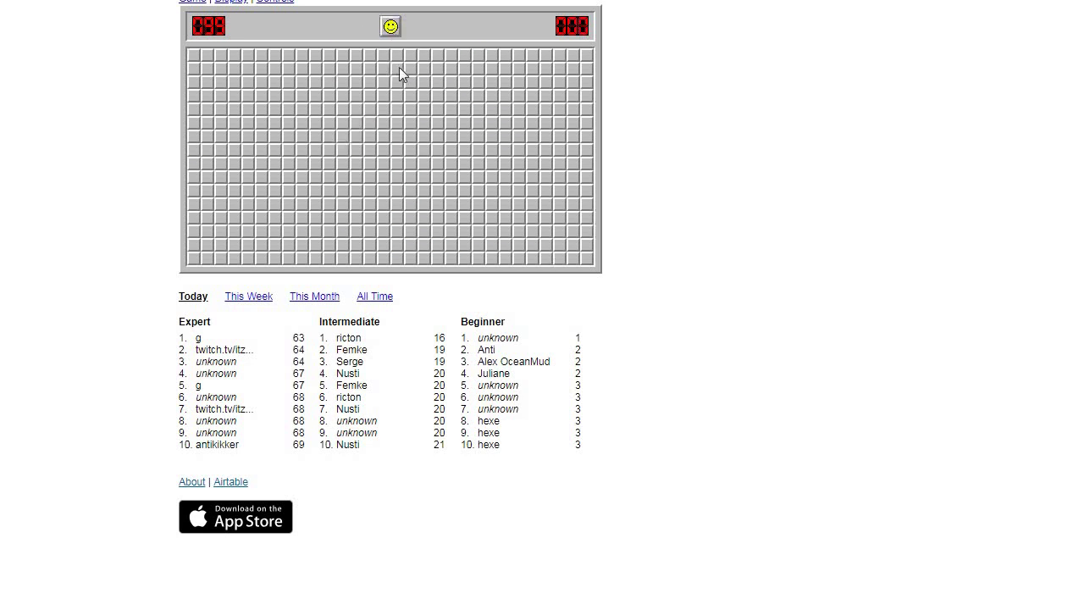
left_click(395, 110)
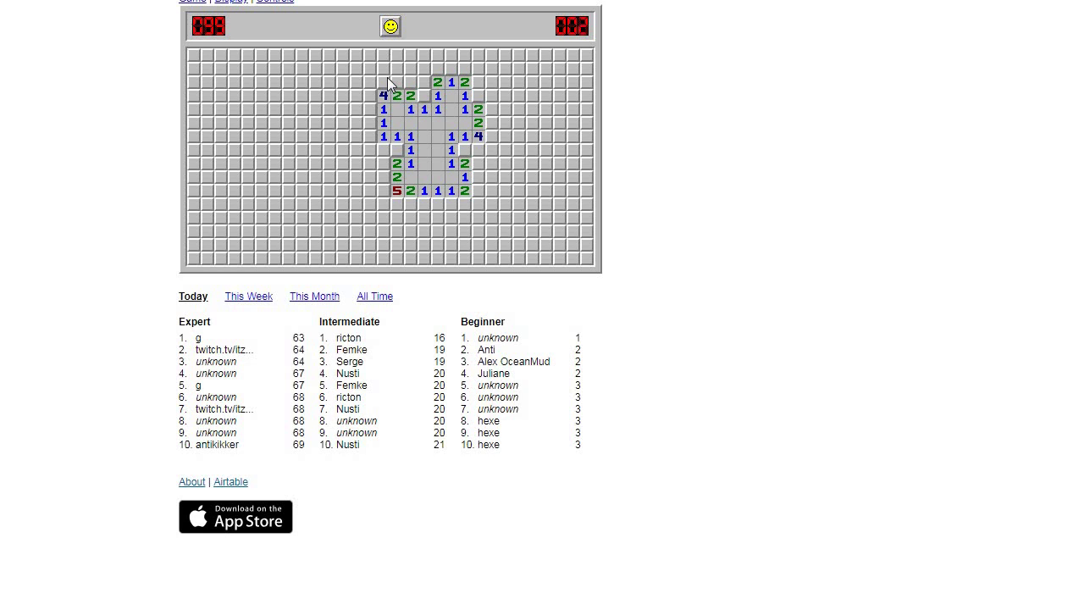
left_click(387, 77)
left_click(391, 26)
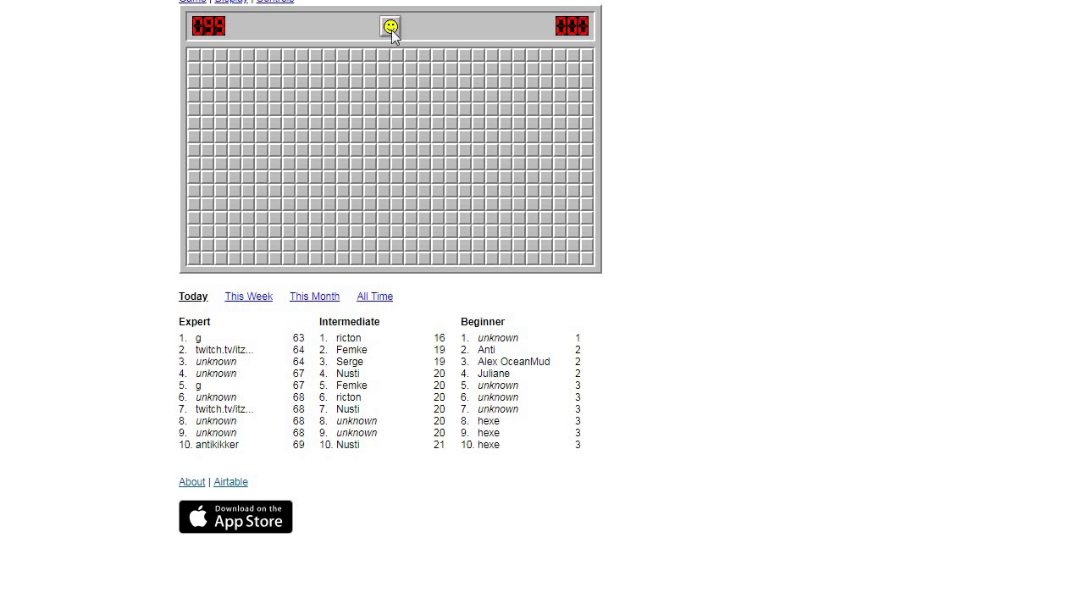
left_click(396, 90)
left_click(396, 122)
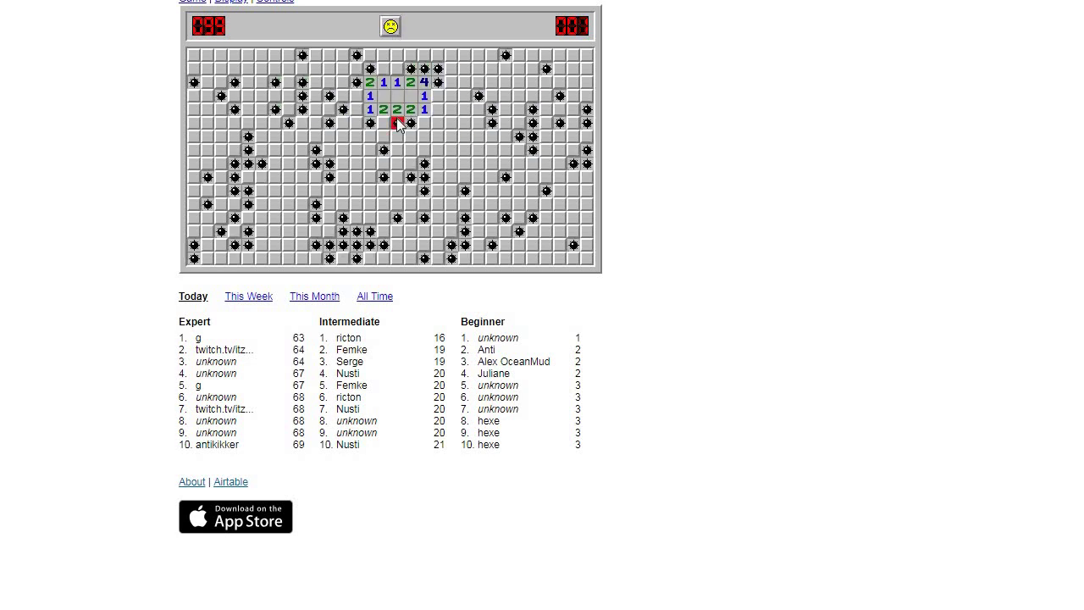
Play two Expert games, the second opening a larger area before a mine
left_click(391, 27)
left_click(383, 66)
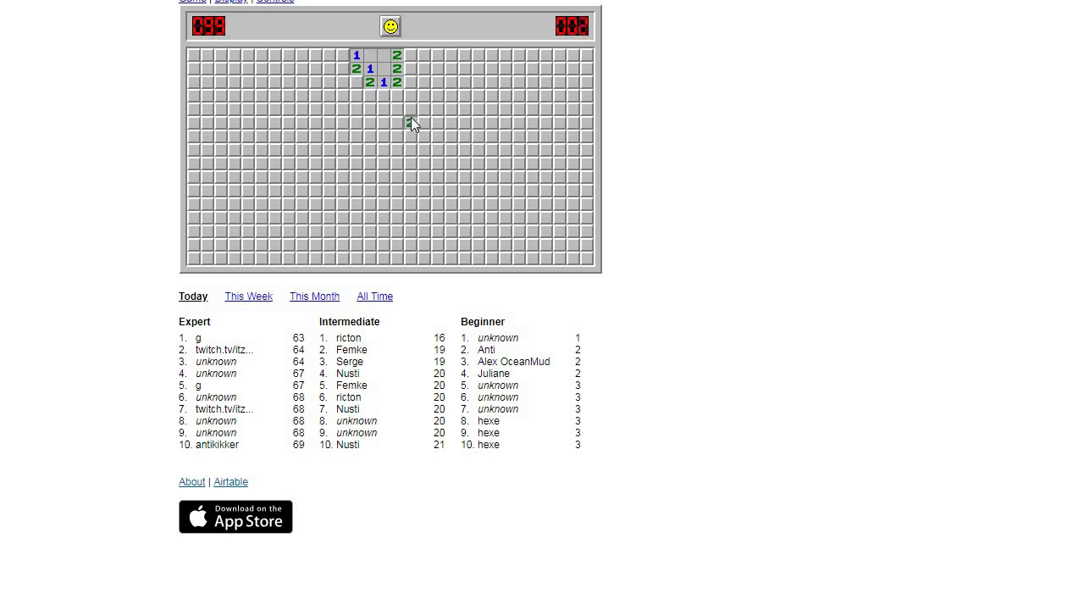
left_click(382, 103)
left_click(390, 26)
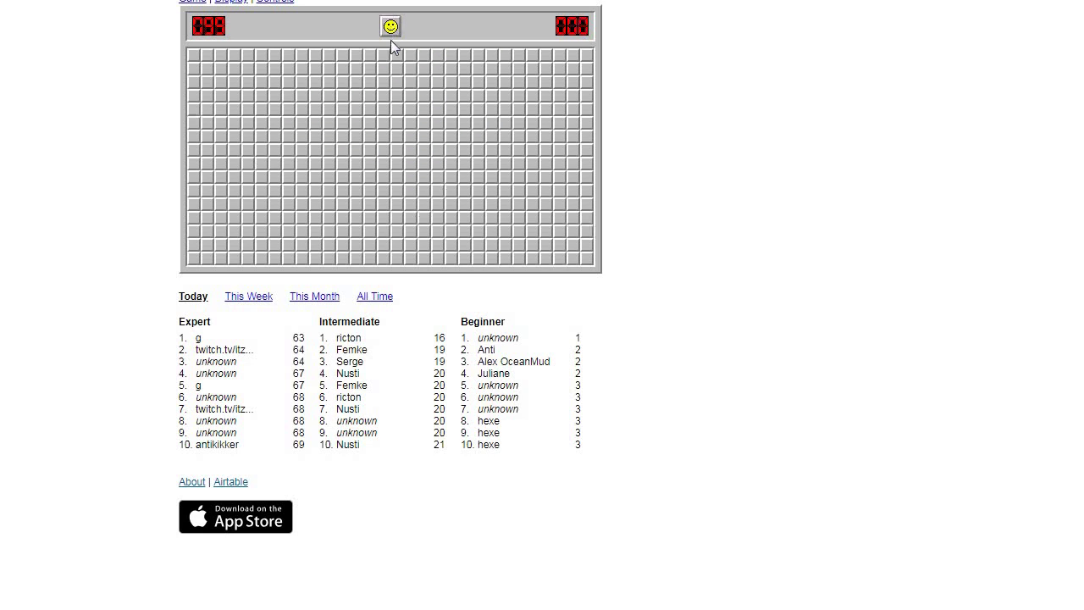
left_click(412, 137)
left_click(398, 56)
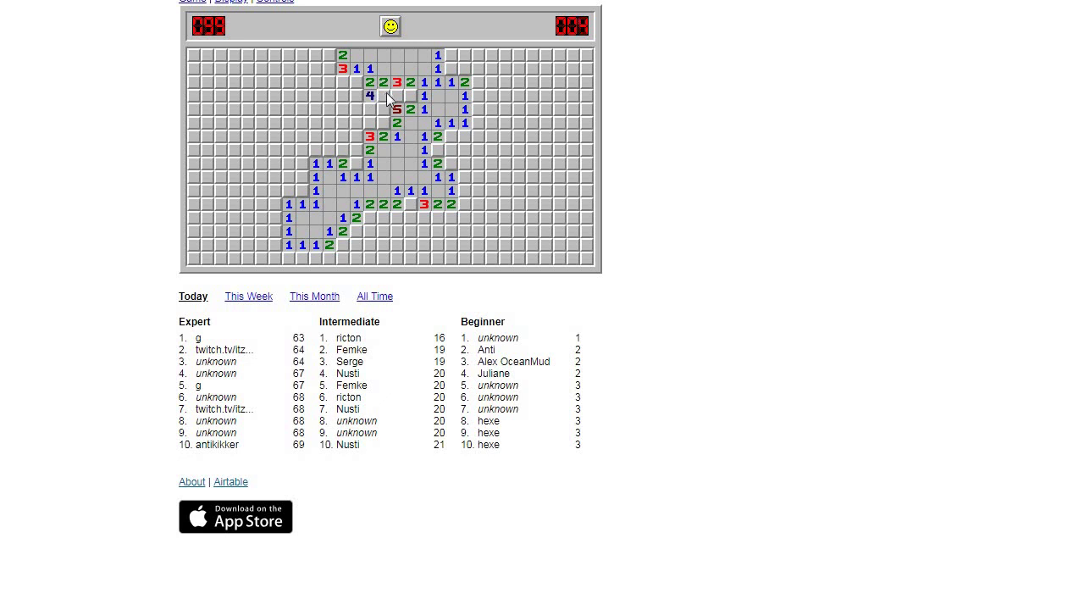
left_click(409, 95)
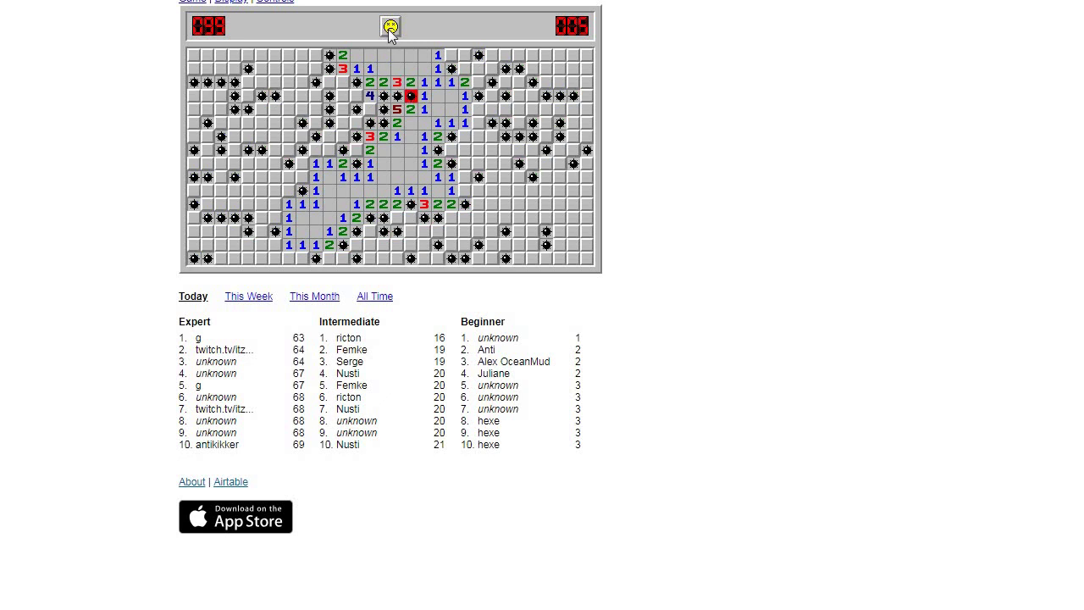
Start a final Expert game, open a middle region, then hit a mine
left_click(390, 26)
left_click(389, 157)
left_click(383, 95)
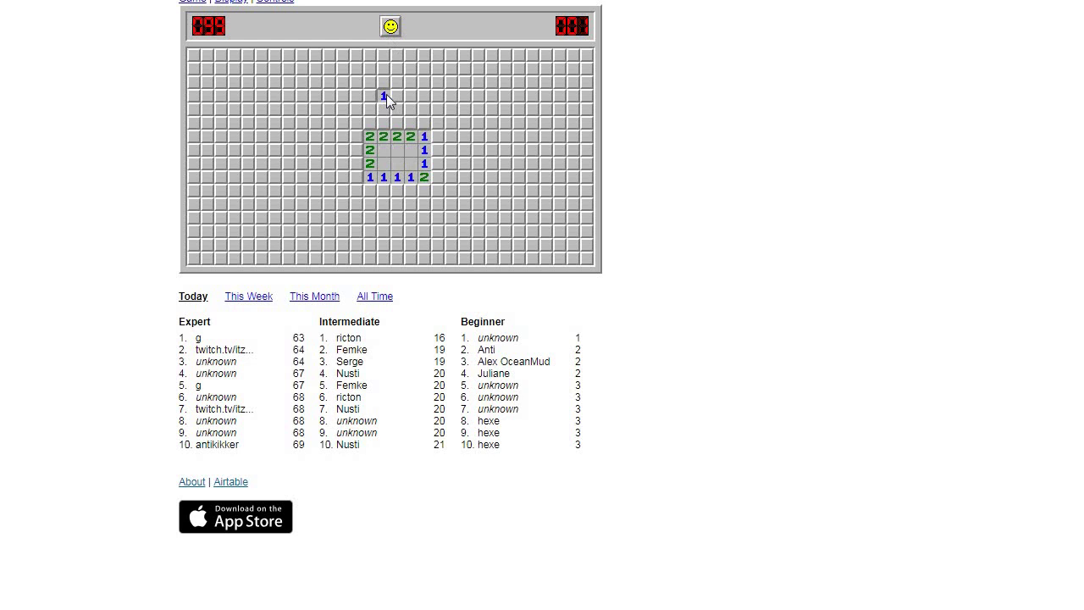
left_click(437, 82)
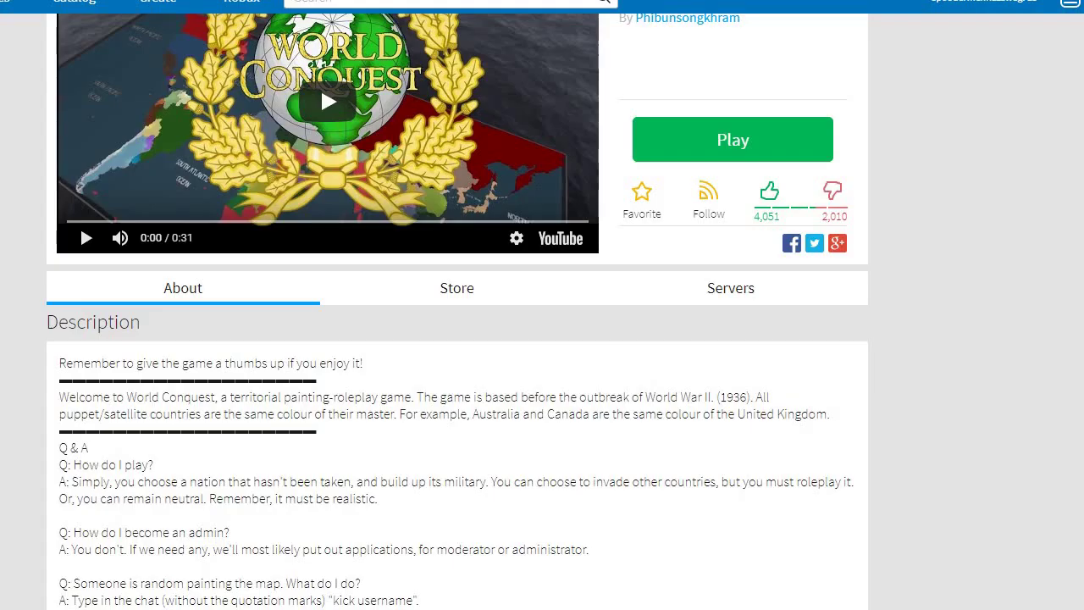
scroll(178, 398, "down", 3)
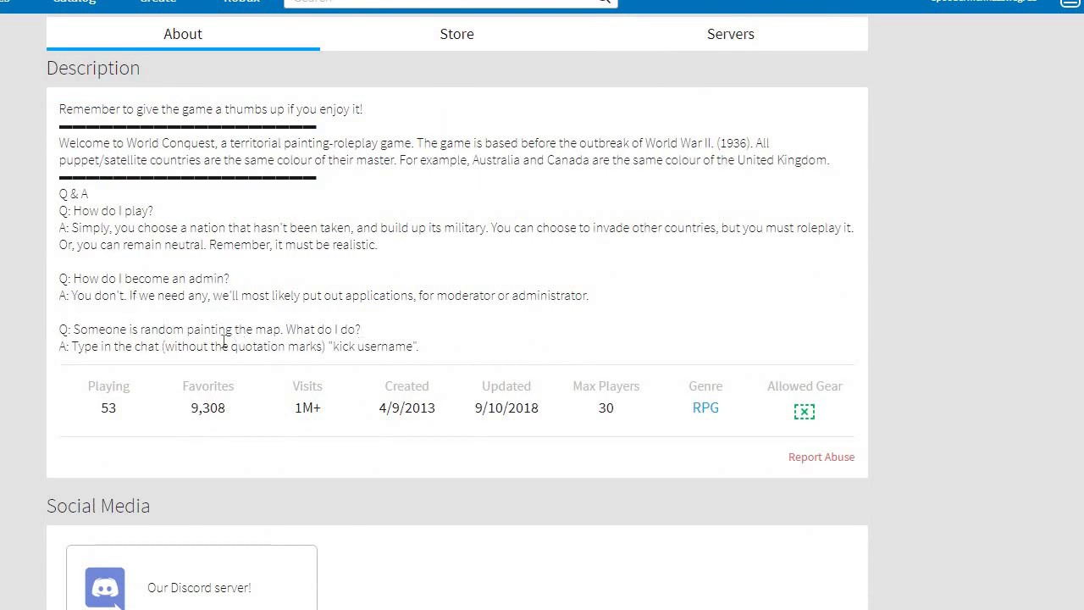
scroll(339, 296, "up", 2)
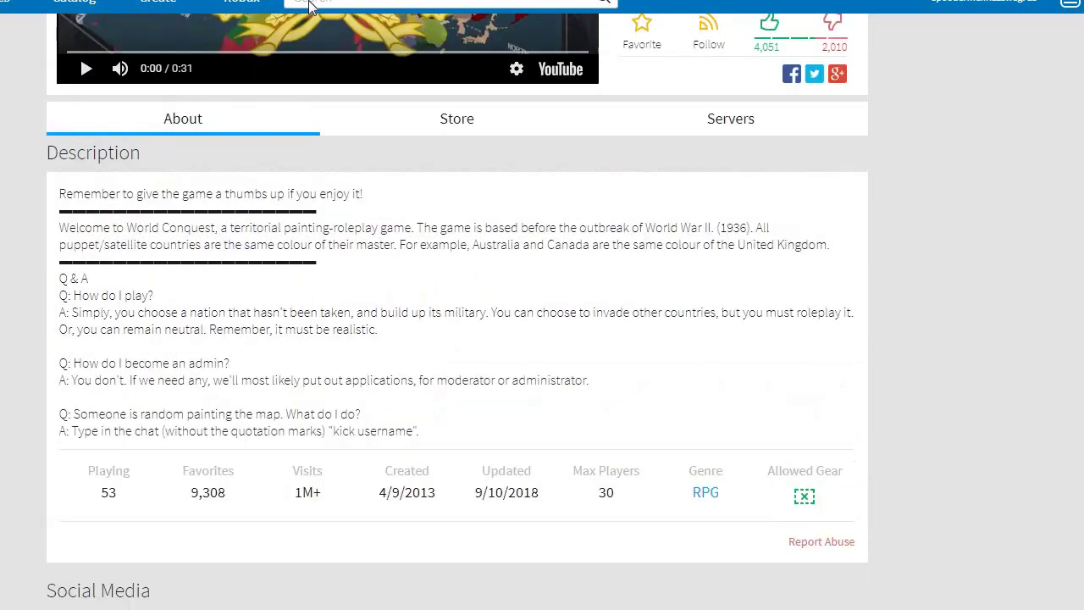
scroll(338, 296, "up", 1)
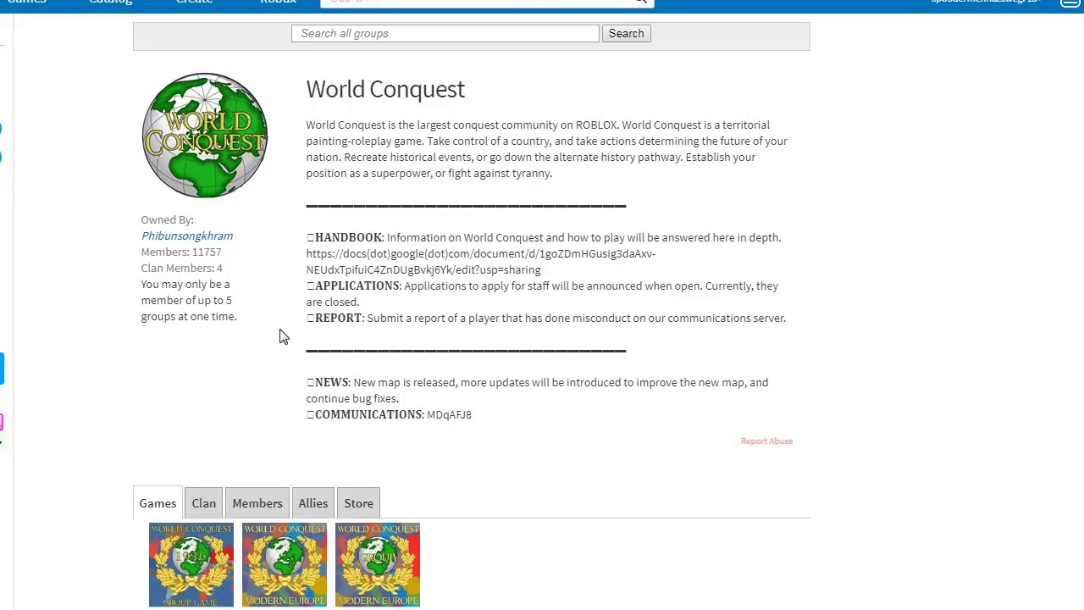
scroll(283, 337, "down", 2)
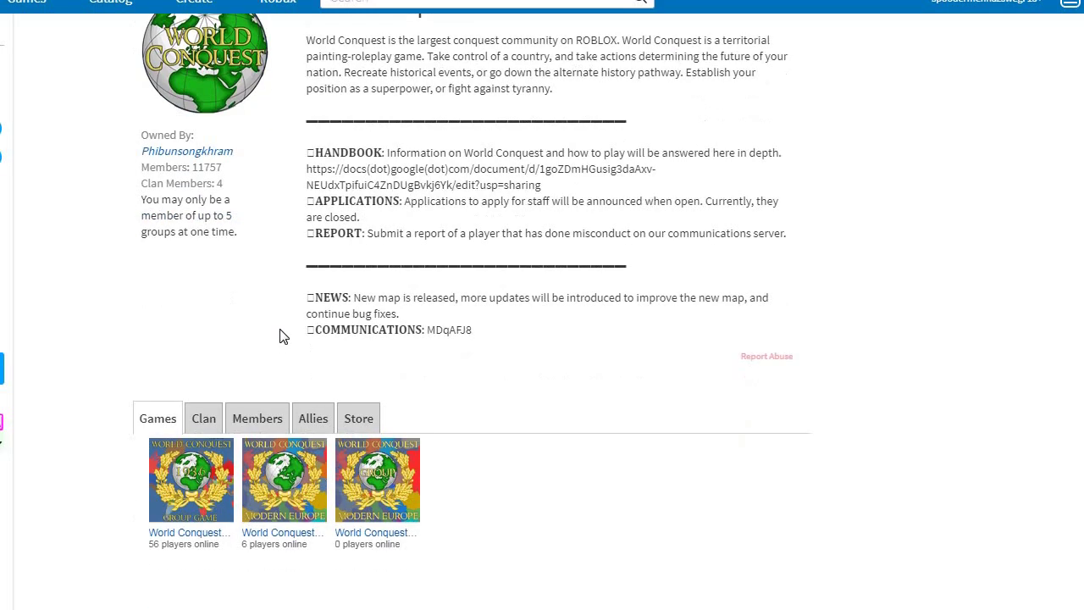
Show World Conquest's member list and open then close the rank dropdown unchanged
left_click(257, 417)
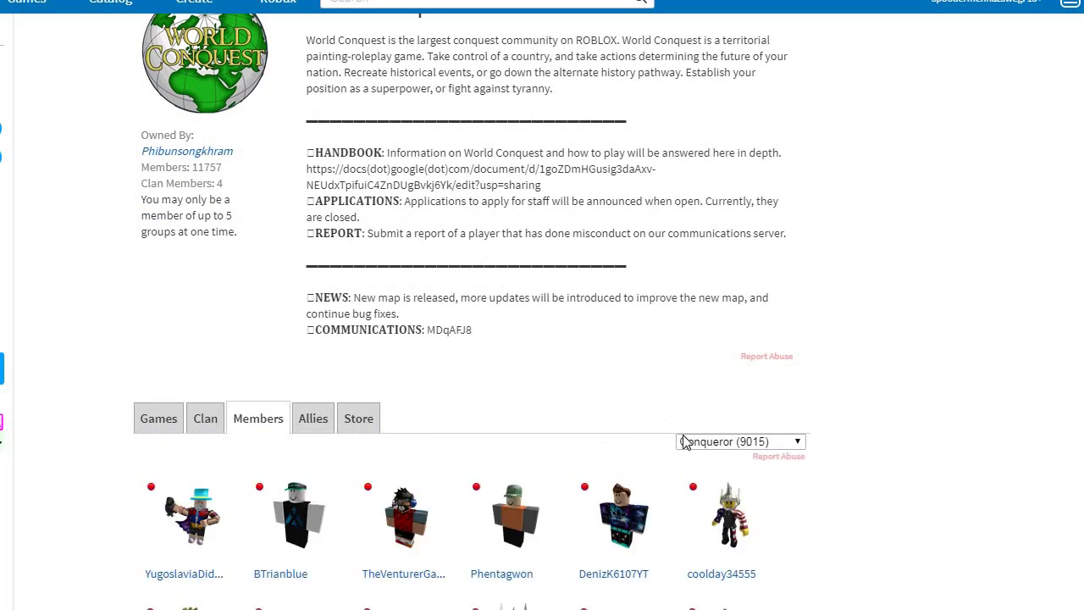
left_click(719, 441)
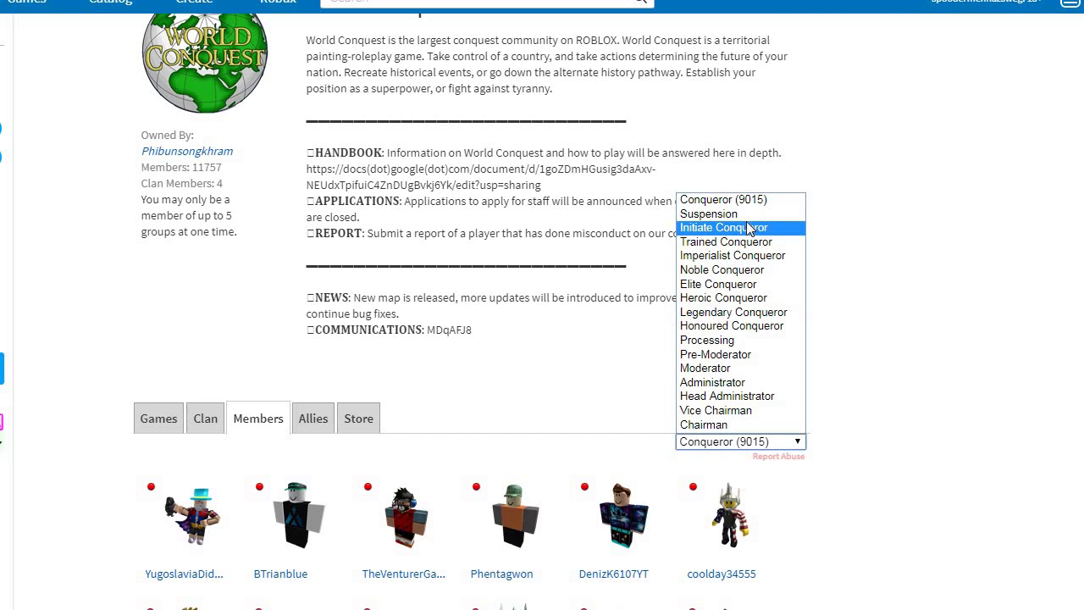
left_click(622, 335)
scroll(588, 383, "down", 1)
scroll(588, 383, "down", 1)
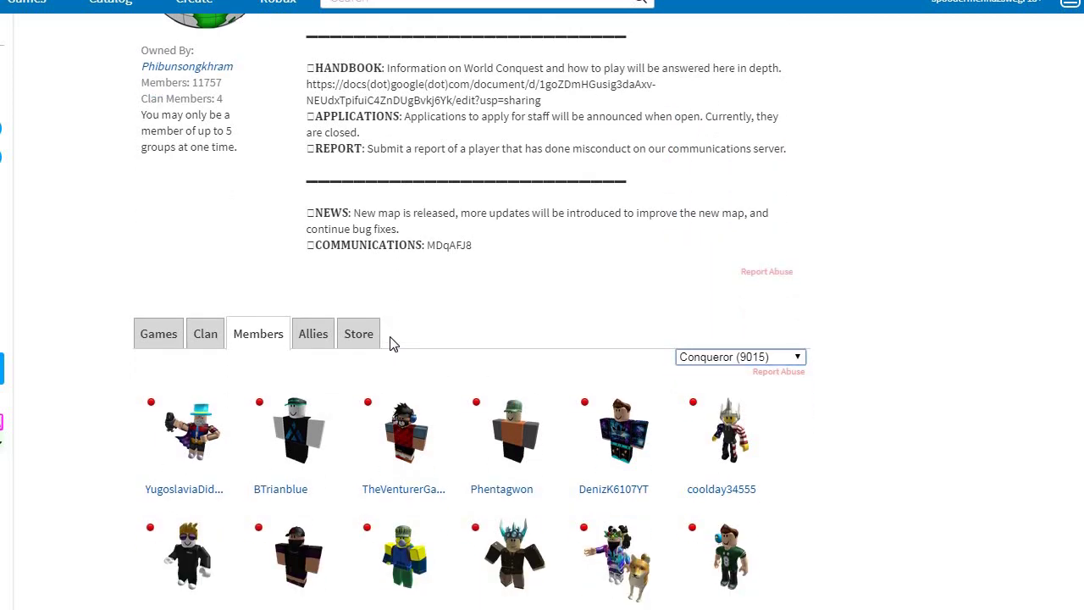
scroll(392, 342, "down", 2)
scroll(392, 342, "down", 1)
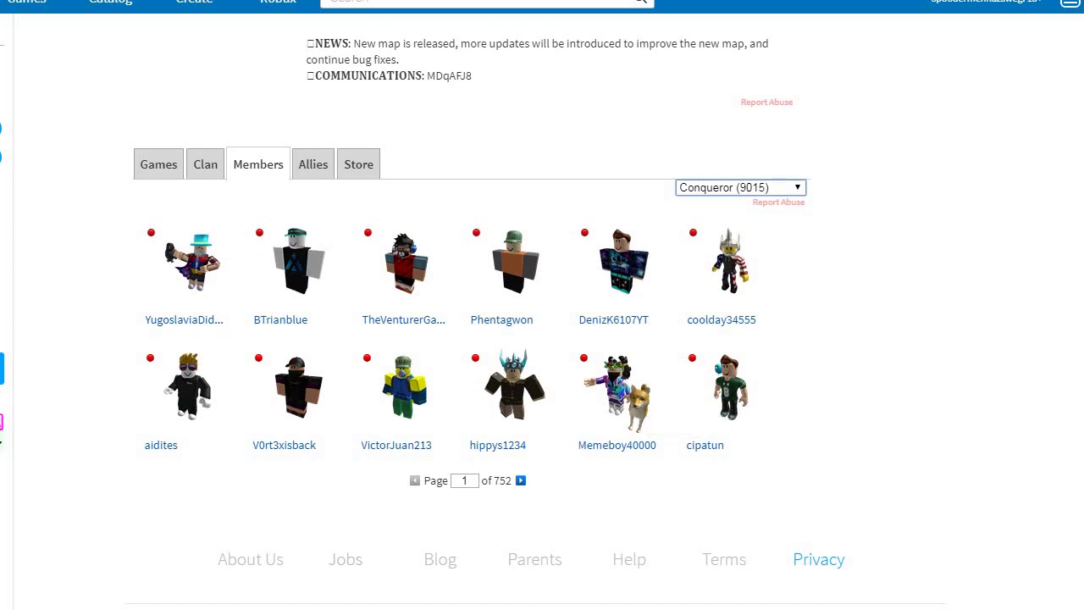
scroll(542, 339, "up", 3)
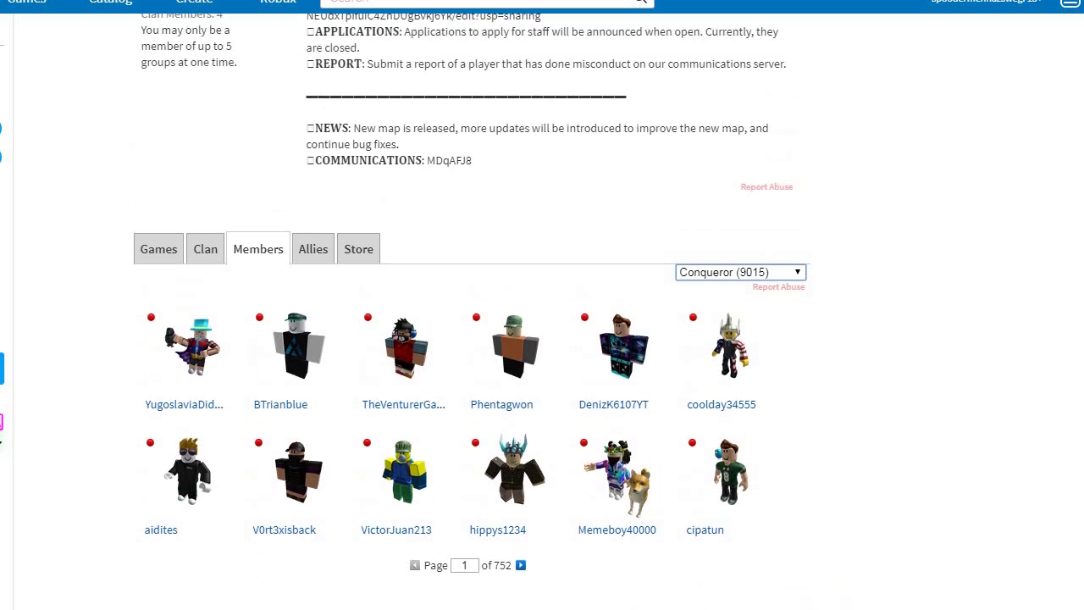
scroll(862, 400, "up", 3)
scroll(862, 400, "up", 3)
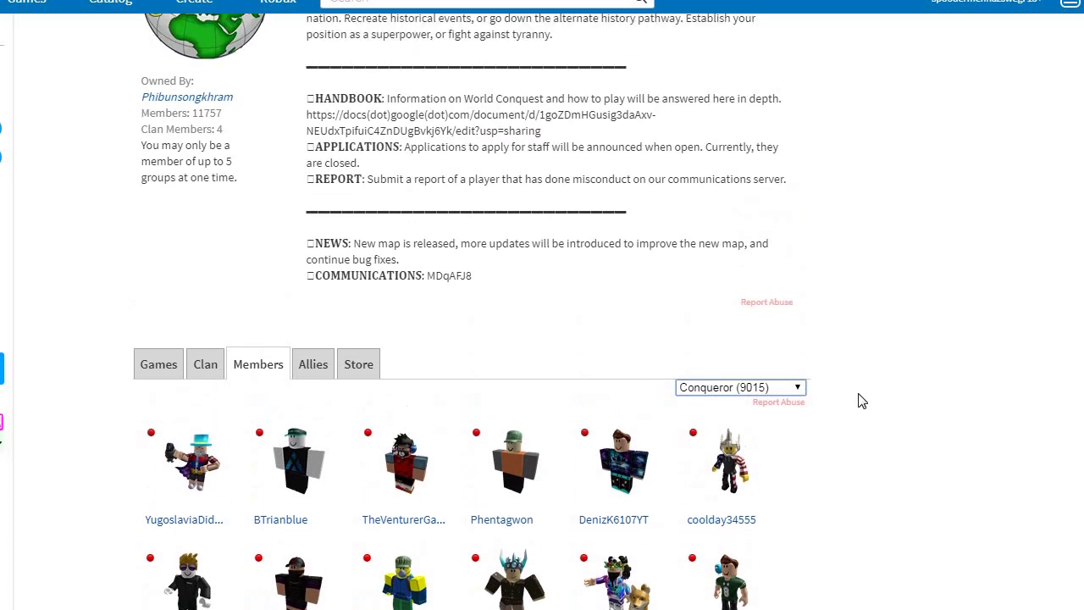
scroll(862, 400, "up", 3)
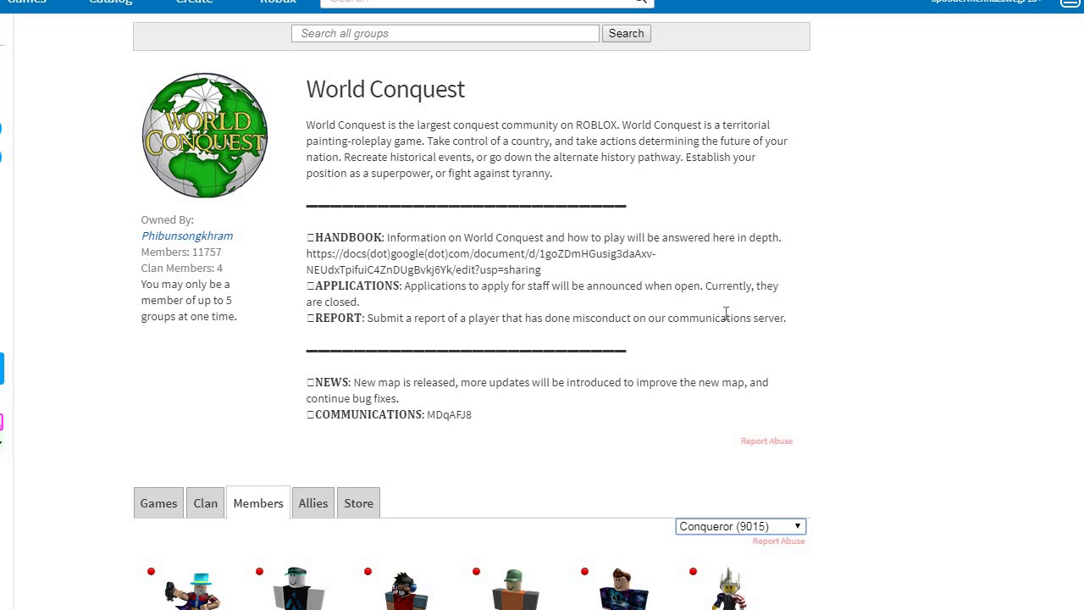
scroll(726, 314, "down", 4)
scroll(567, 253, "up", 4)
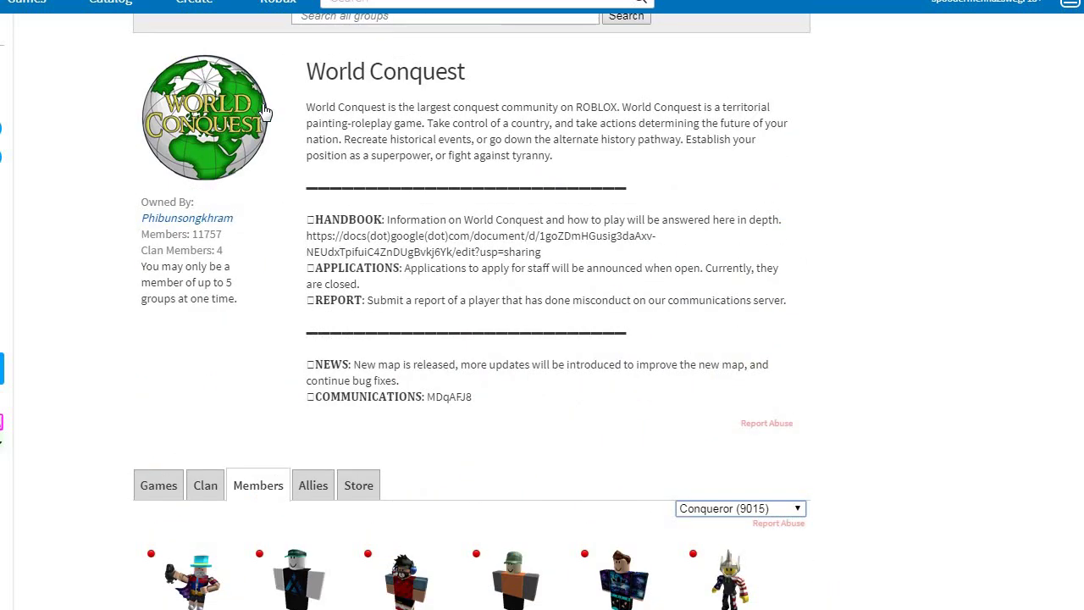
scroll(702, 336, "down", 1)
scroll(702, 337, "up", 1)
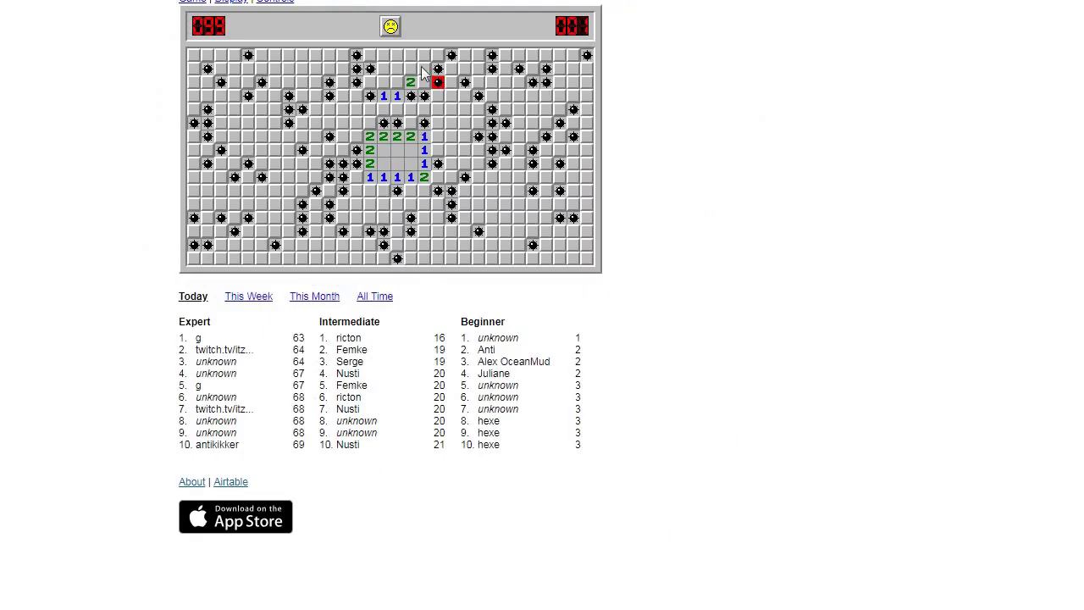
Restart and lose two Expert games, each ending on the second cell opened
left_click(390, 26)
left_click(378, 101)
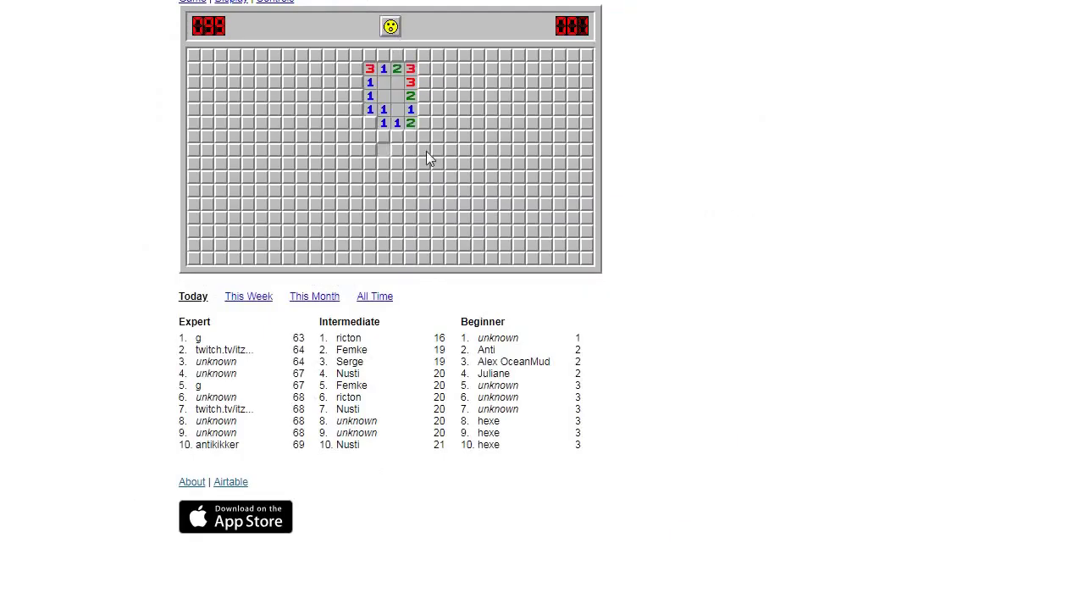
left_click(464, 136)
left_click(390, 26)
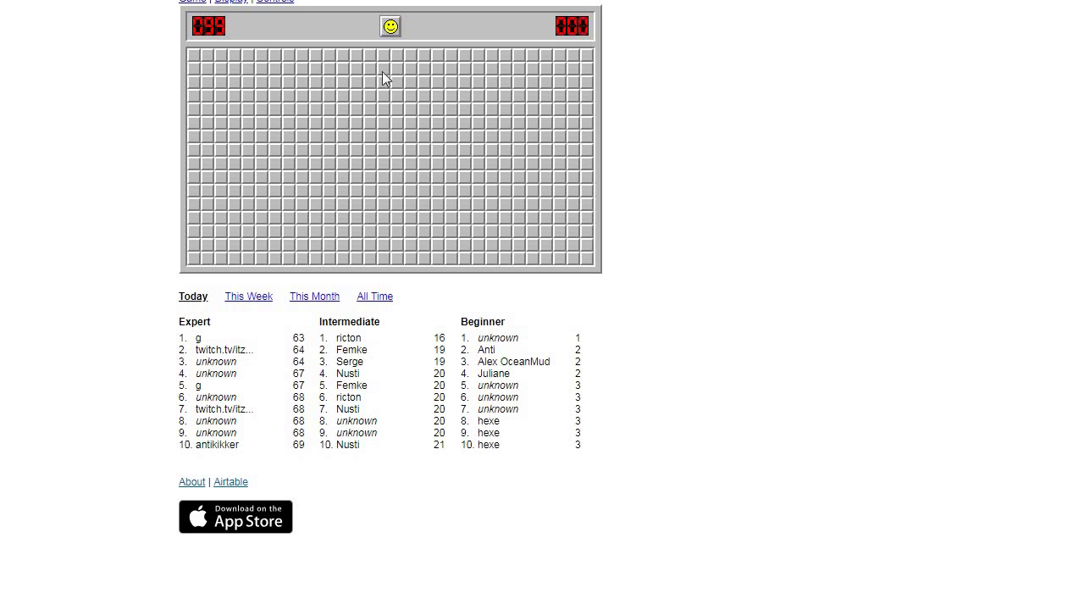
left_click(385, 178)
left_click(423, 139)
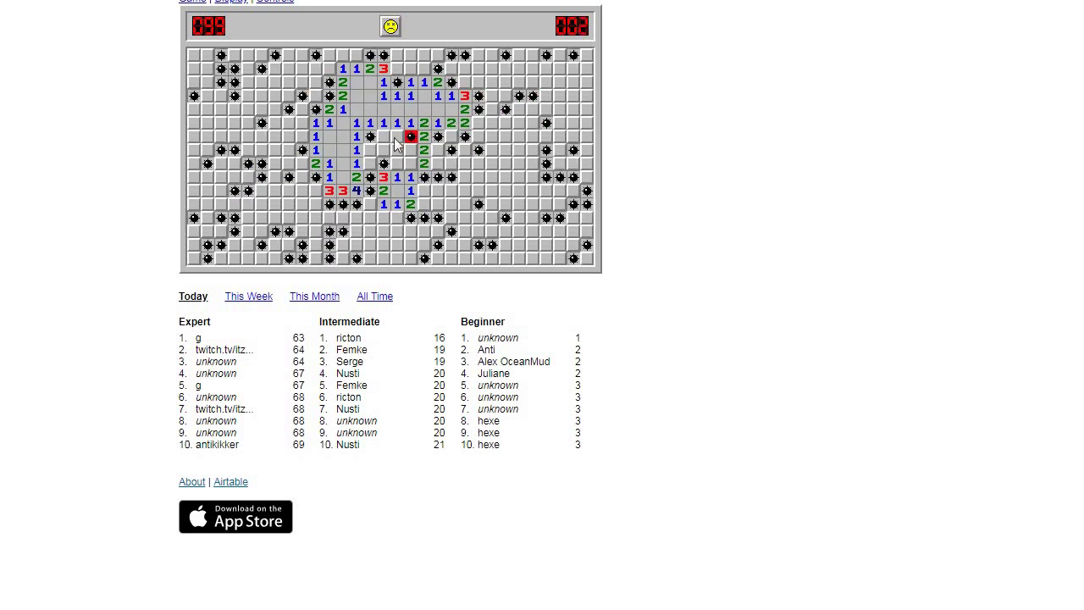
Lose a third game after opening two areas, then open cells on a new board
left_click(391, 26)
left_click(396, 205)
left_click(410, 97)
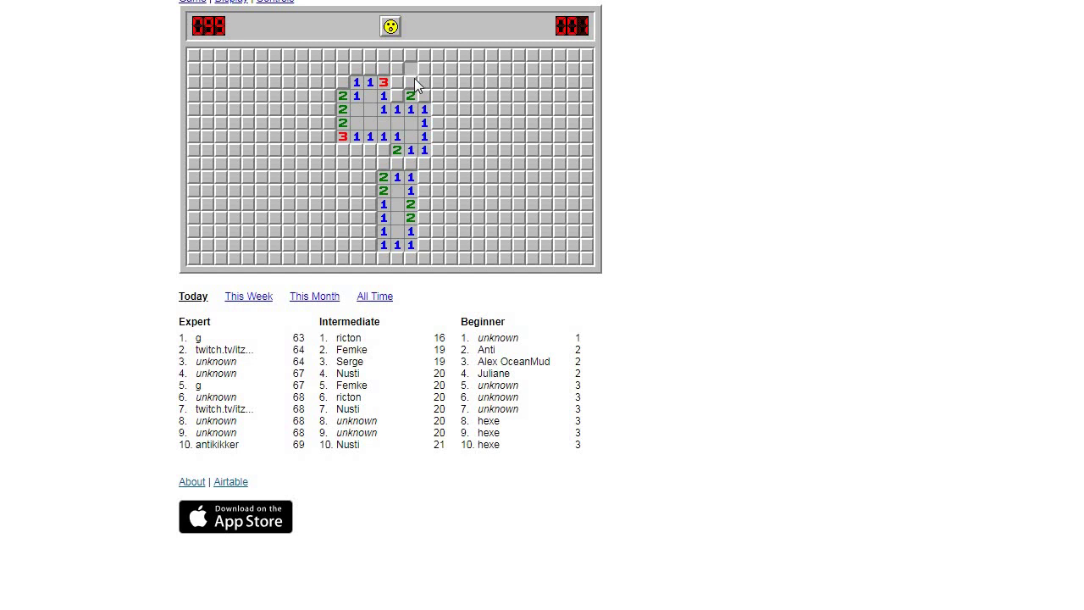
left_click(397, 139)
left_click(390, 26)
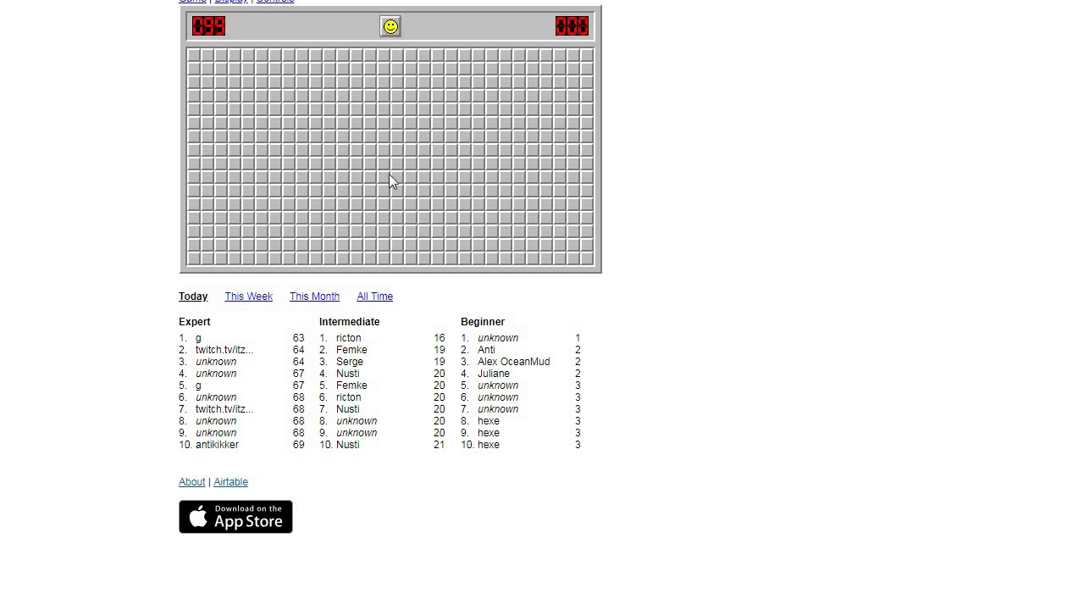
left_click(391, 178)
left_click(396, 191)
Lose two more quick Expert games, restarting with the smiley between them
left_click(390, 26)
left_click(385, 107)
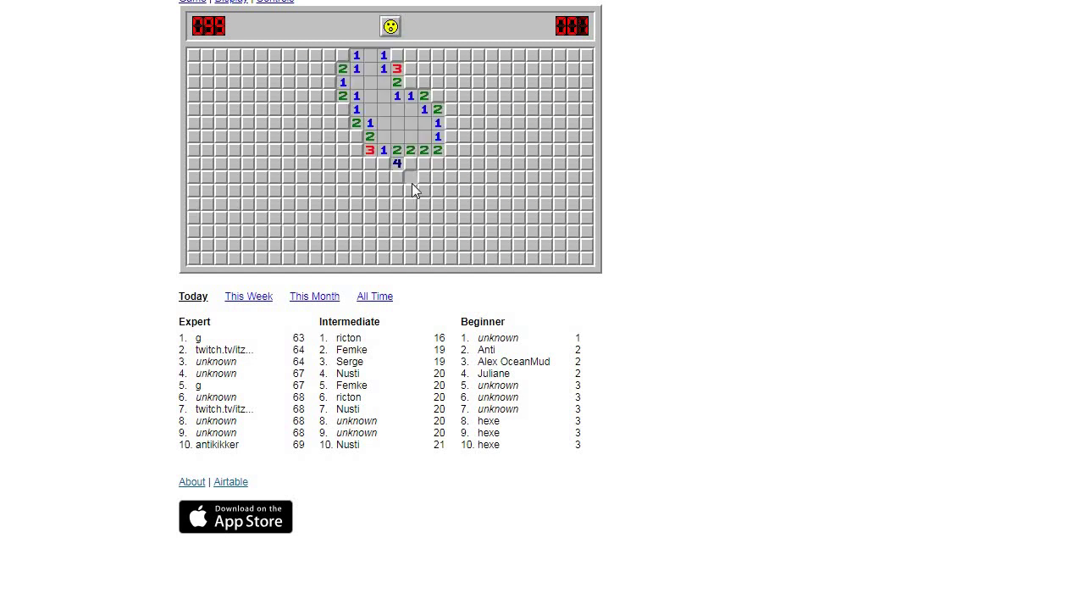
left_click(410, 177)
left_click(390, 27)
left_click(391, 126)
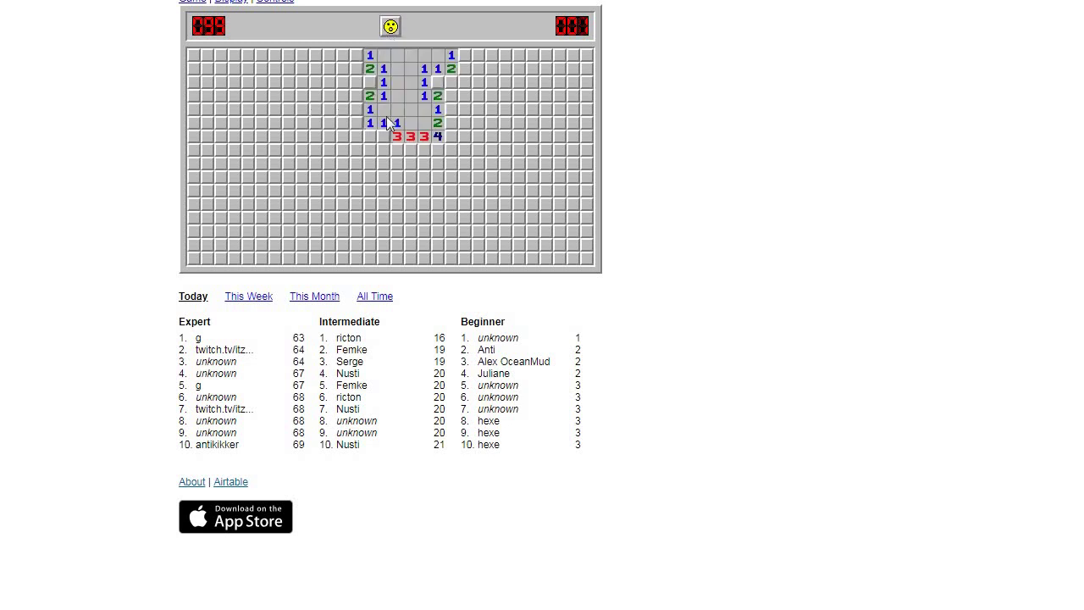
left_click(423, 152)
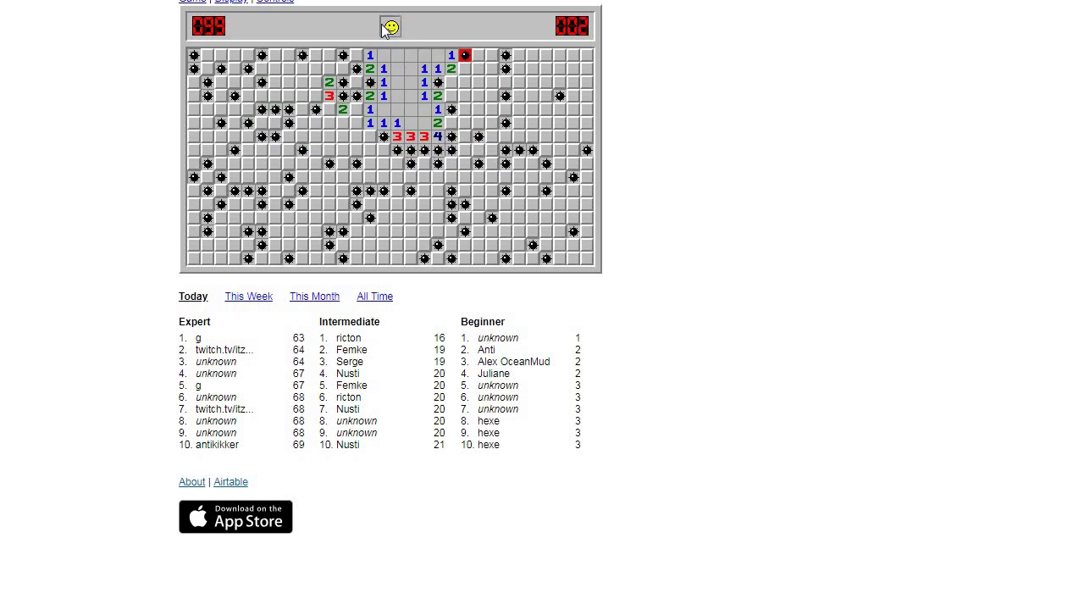
Open four cells before hitting a mine, then lose the next game immediately
left_click(390, 26)
left_click(398, 94)
left_click(437, 150)
left_click(452, 96)
left_click(423, 123)
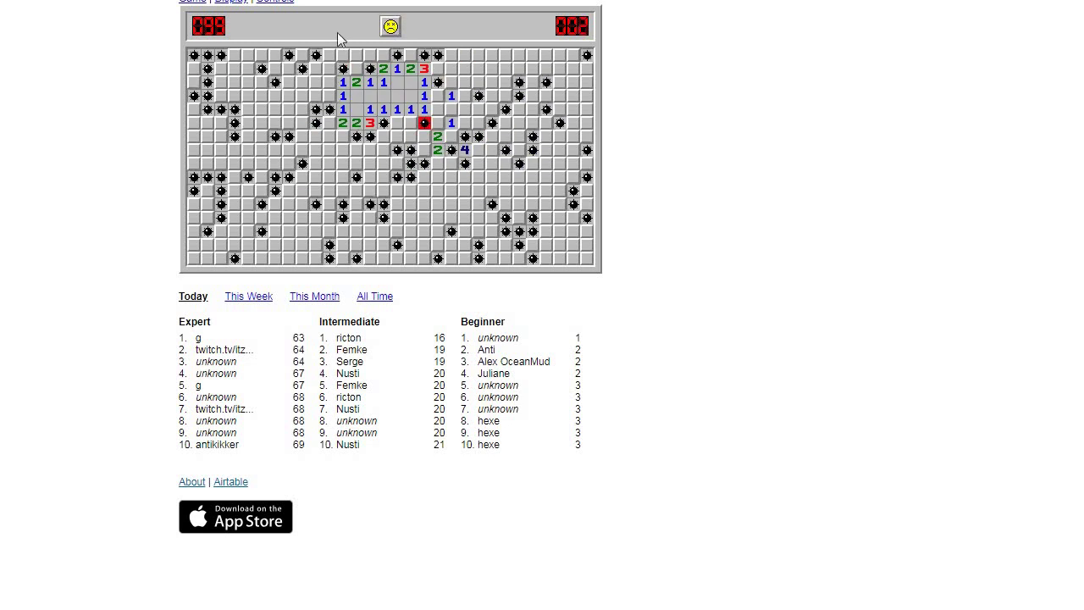
left_click(391, 26)
left_click(385, 110)
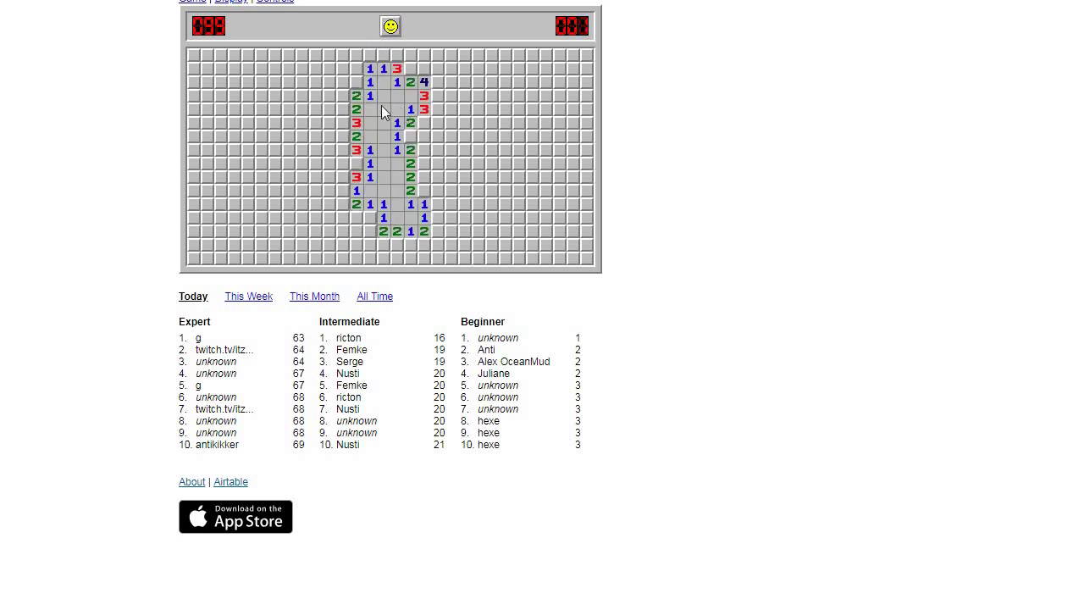
left_click(423, 69)
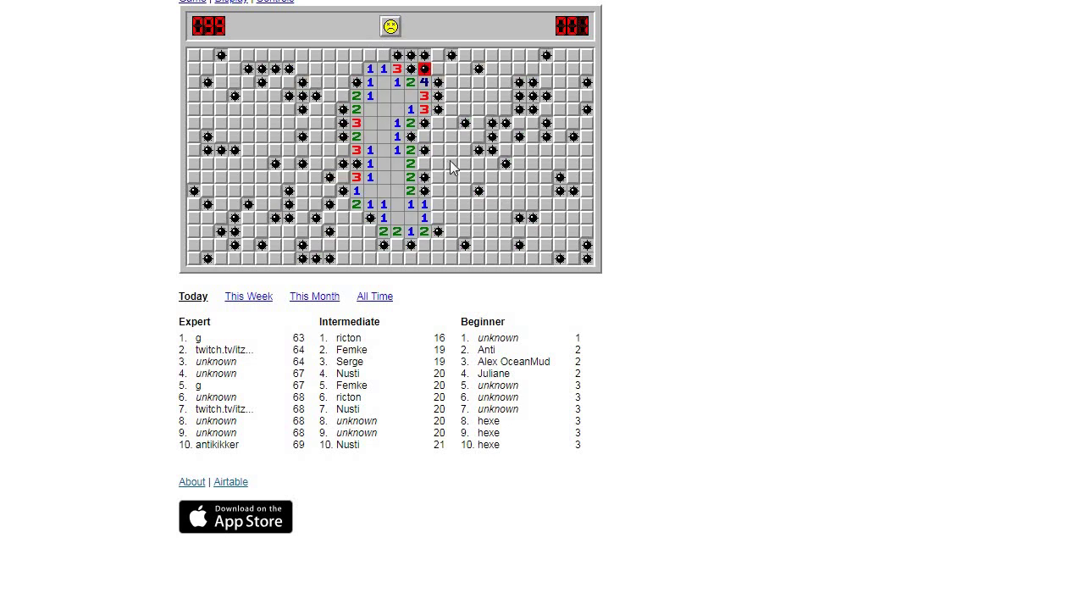
Probe single cells around a middle opening before a mine, then lose one more game
left_click(391, 26)
left_click(412, 123)
left_click(396, 69)
left_click(370, 162)
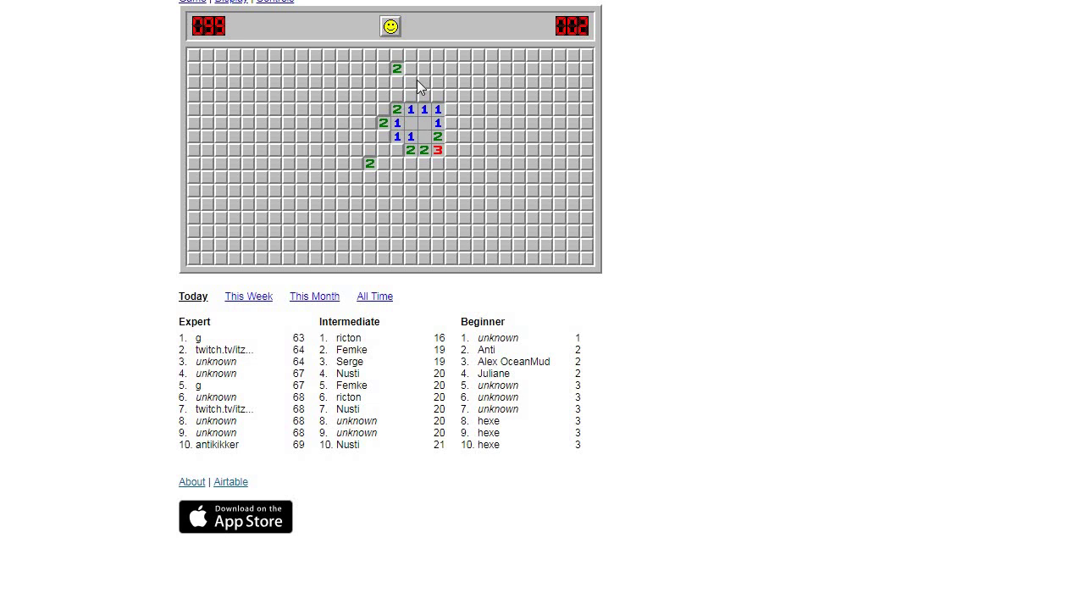
left_click(423, 83)
left_click(390, 27)
left_click(385, 106)
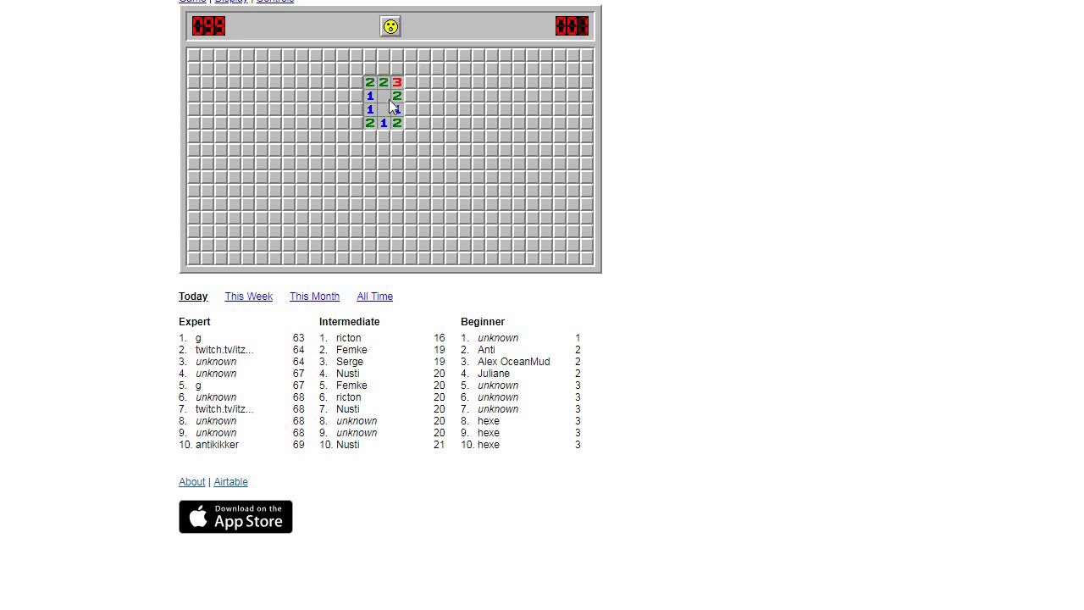
left_click(410, 122)
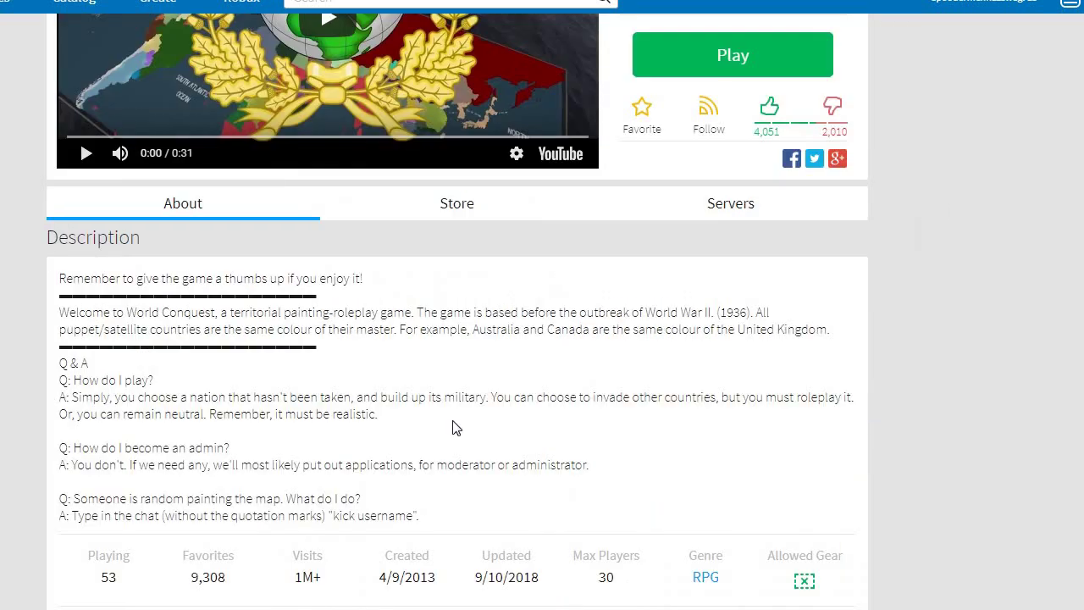
scroll(406, 339, "up", 2)
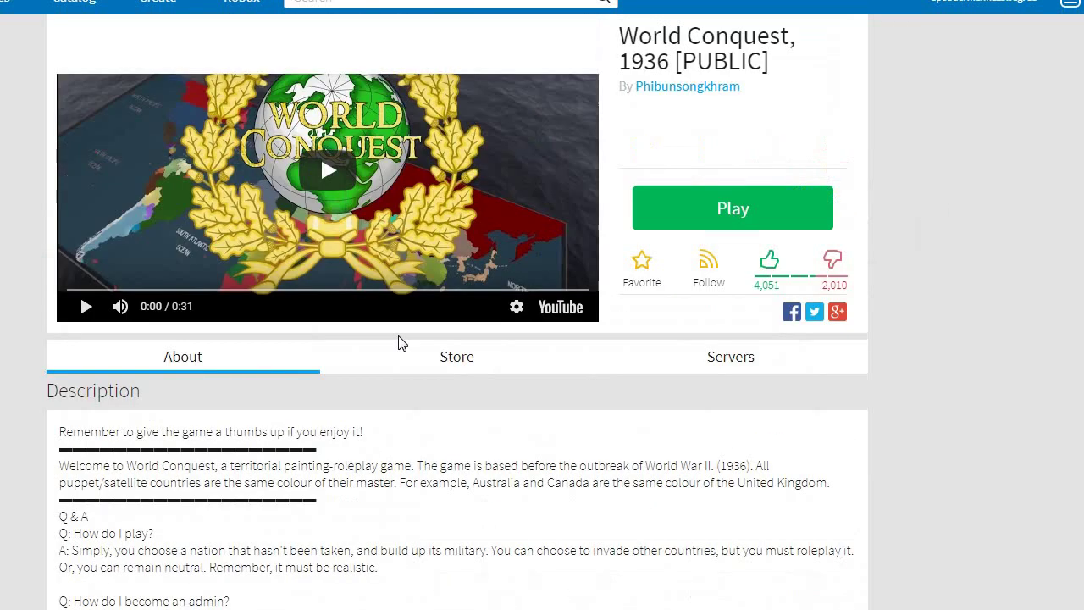
scroll(364, 254, "down", 3)
scroll(339, 212, "down", 4)
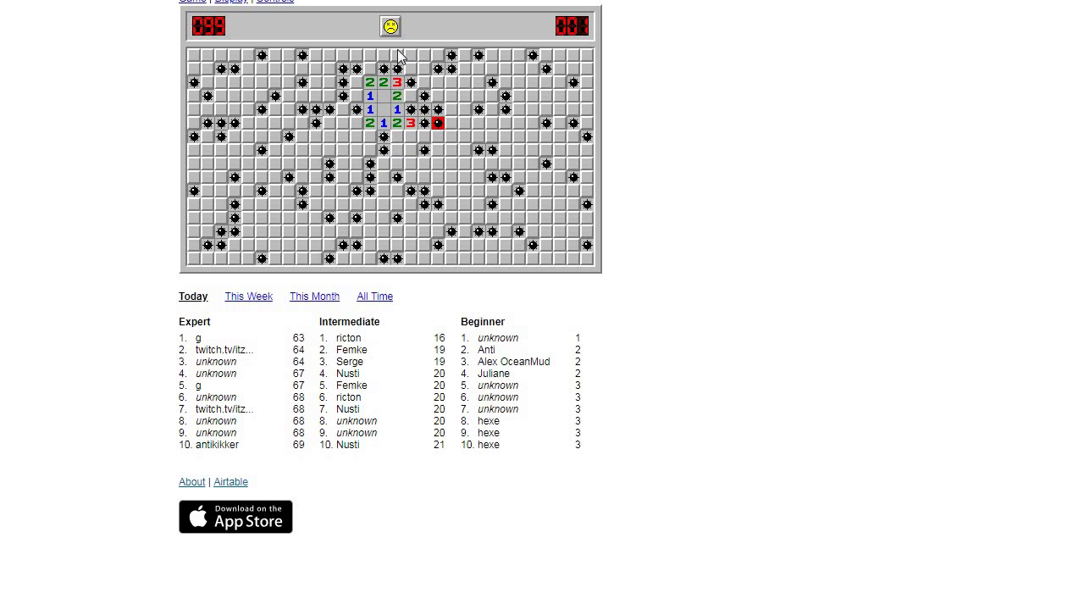
Open a top area and several single cells before hitting a mine
left_click(390, 27)
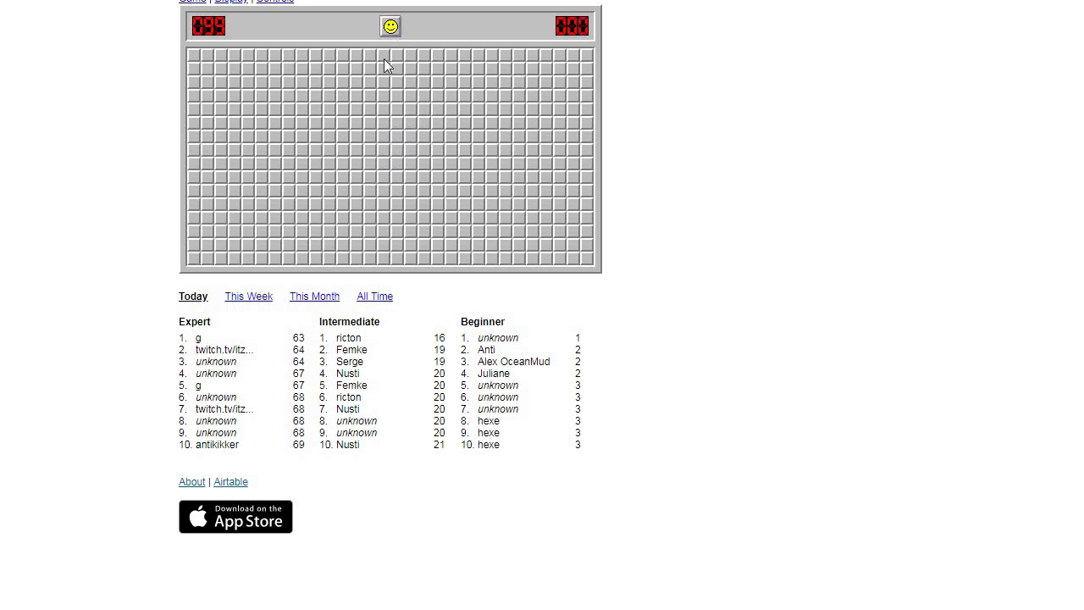
left_click(383, 58)
left_click(450, 176)
left_click(451, 136)
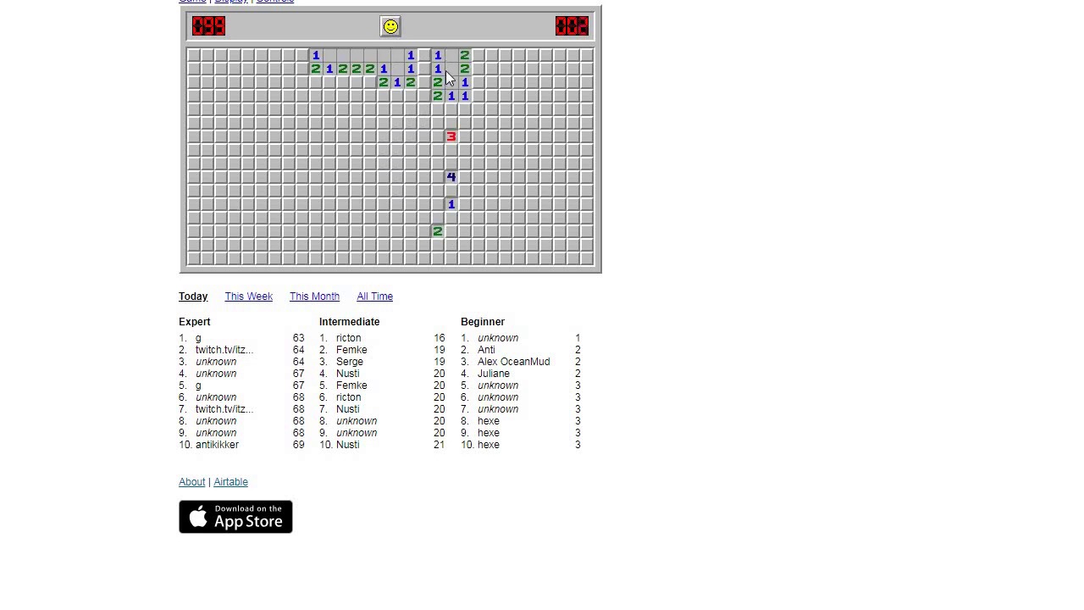
left_click(424, 96)
left_click(315, 122)
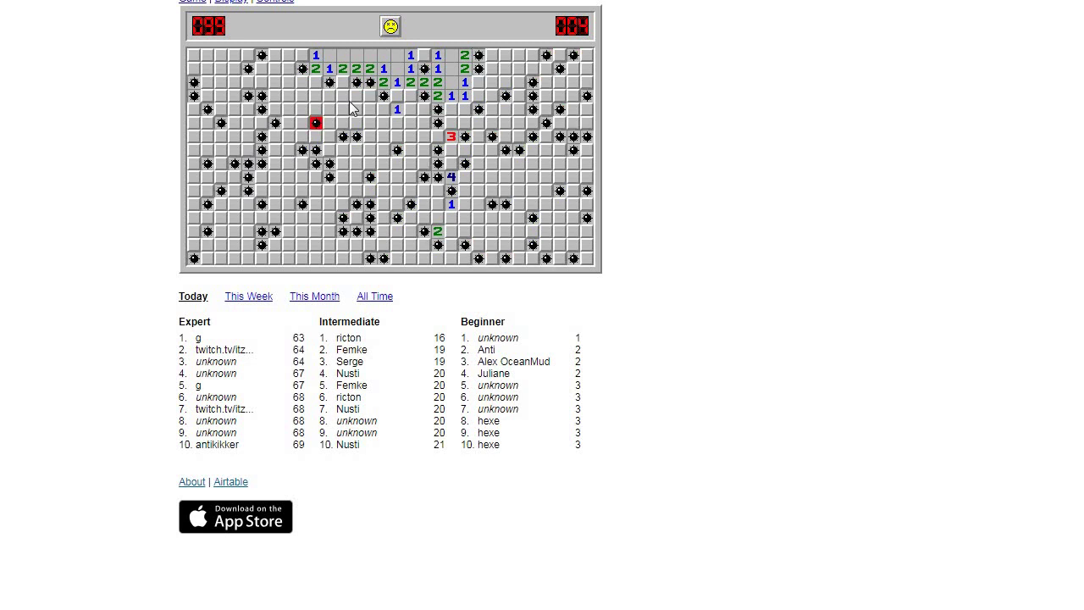
Lose two Expert games, each on the cell after the first opening
left_click(390, 25)
left_click(397, 81)
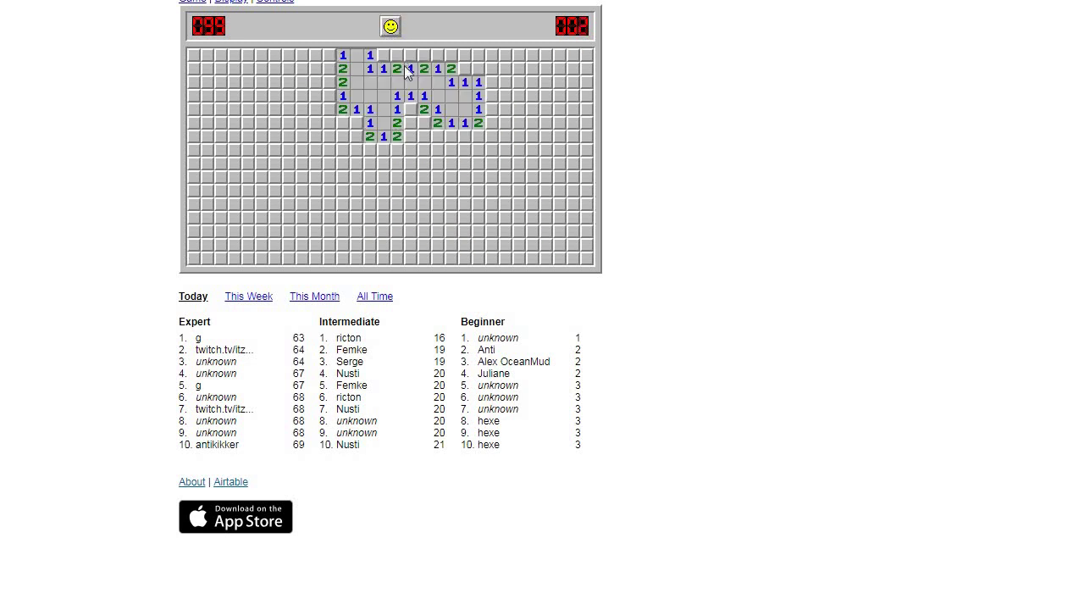
left_click(415, 115)
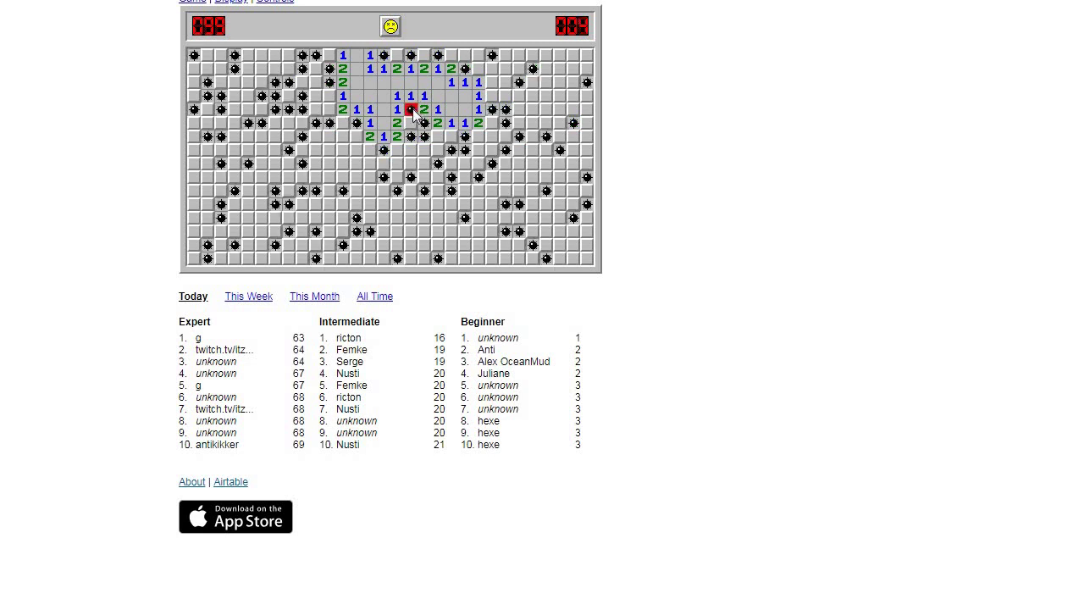
left_click(390, 26)
left_click(392, 109)
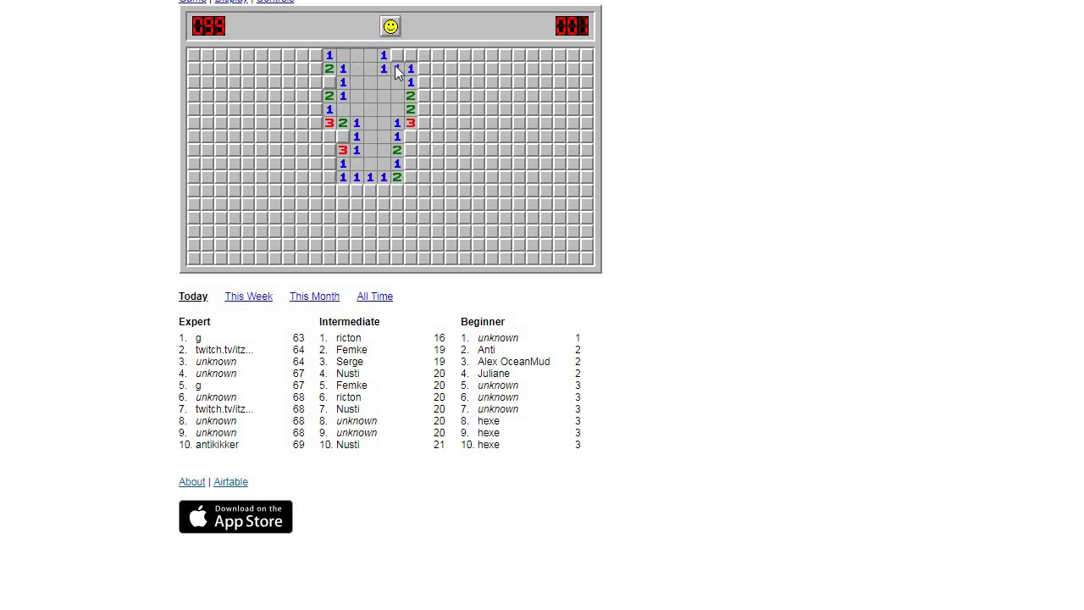
left_click(397, 56)
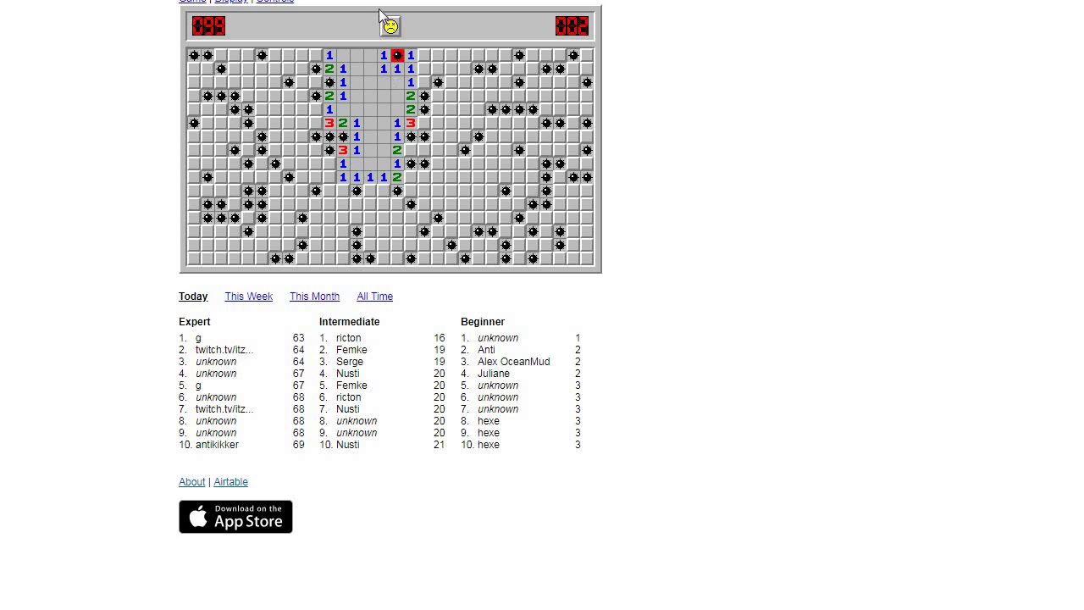
Lose two more games after opening areas in the middle and centre
left_click(390, 27)
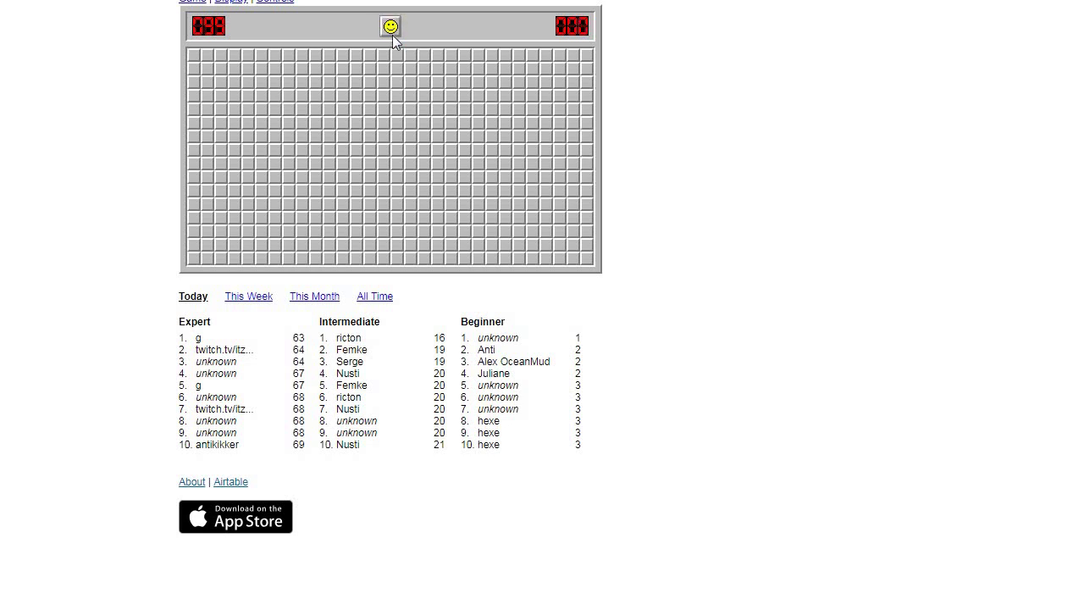
left_click(375, 156)
left_click(396, 82)
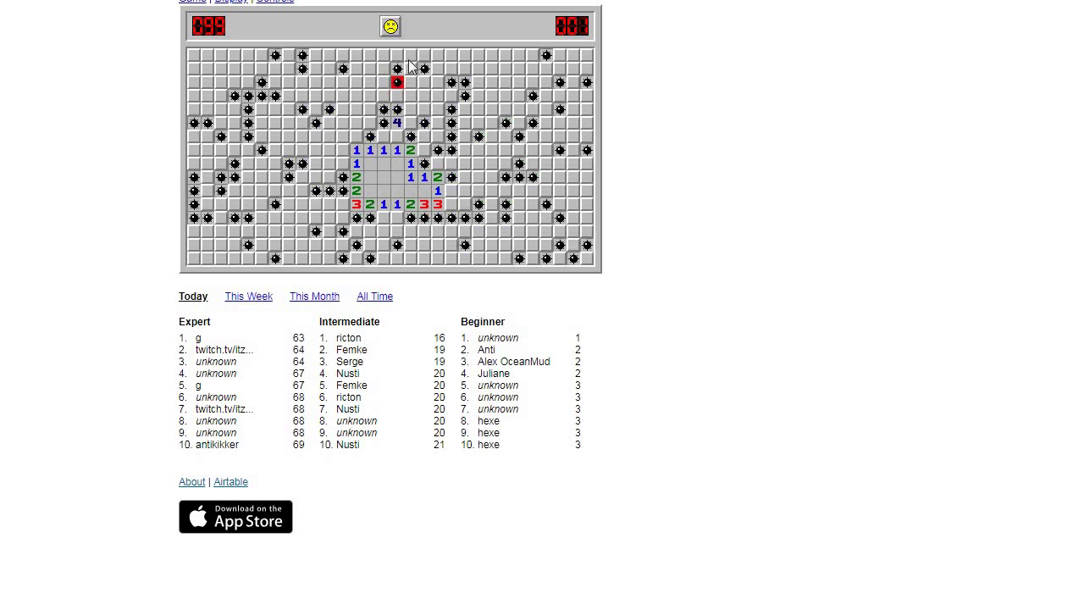
left_click(391, 26)
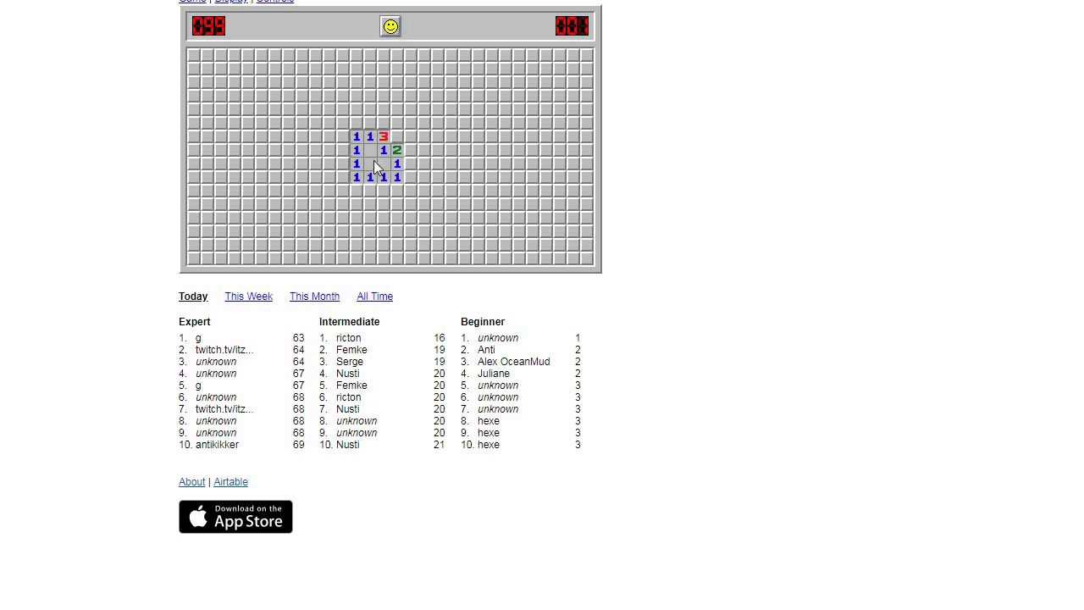
left_click(455, 159)
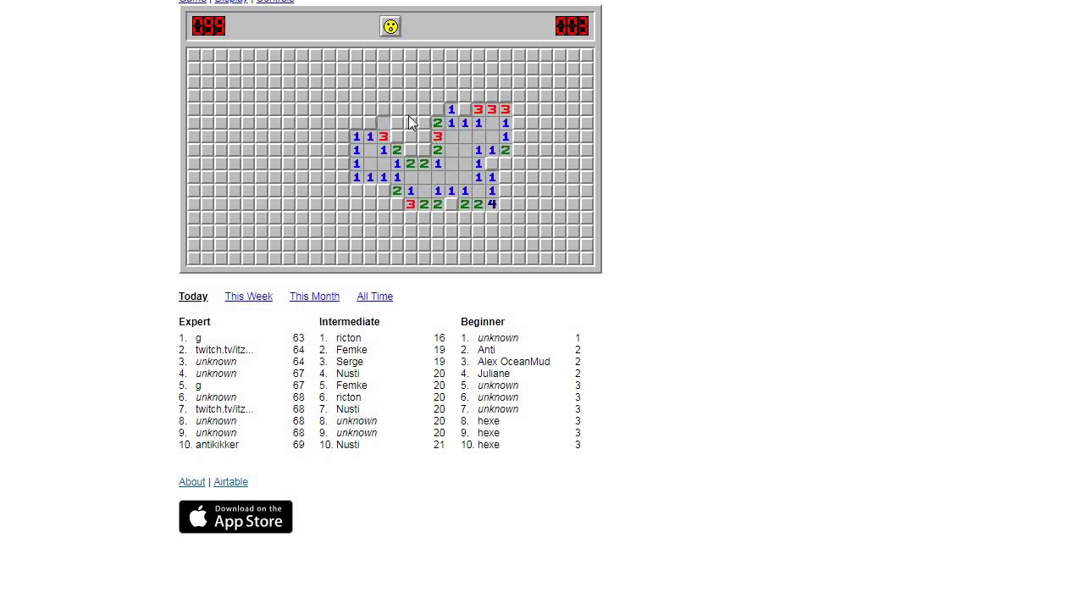
left_click(382, 123)
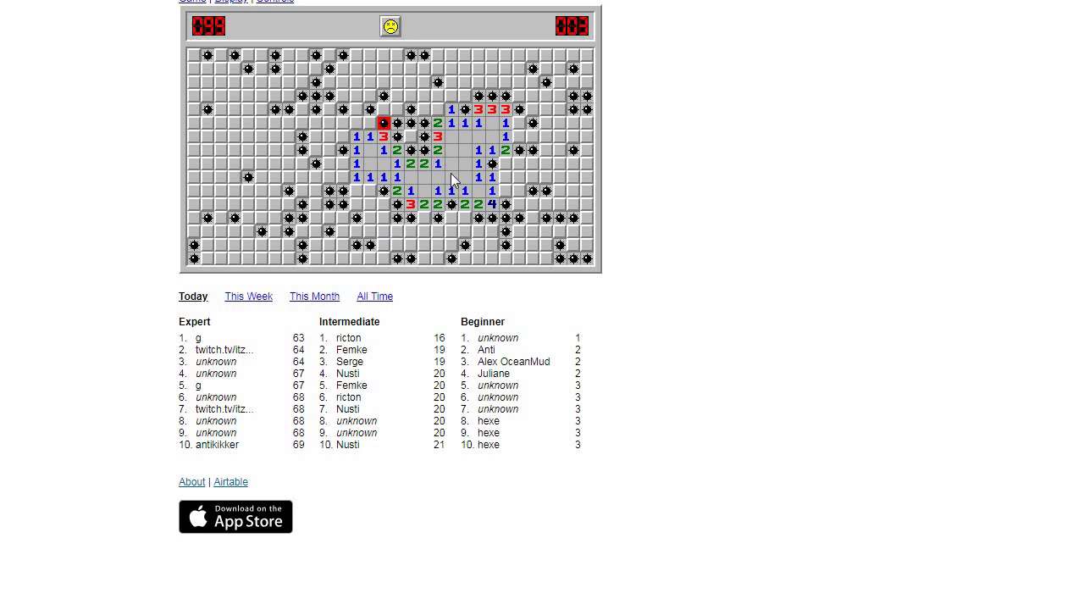
Lose a game after a bottom opening, then start another and open a large area
left_click(390, 27)
left_click(433, 248)
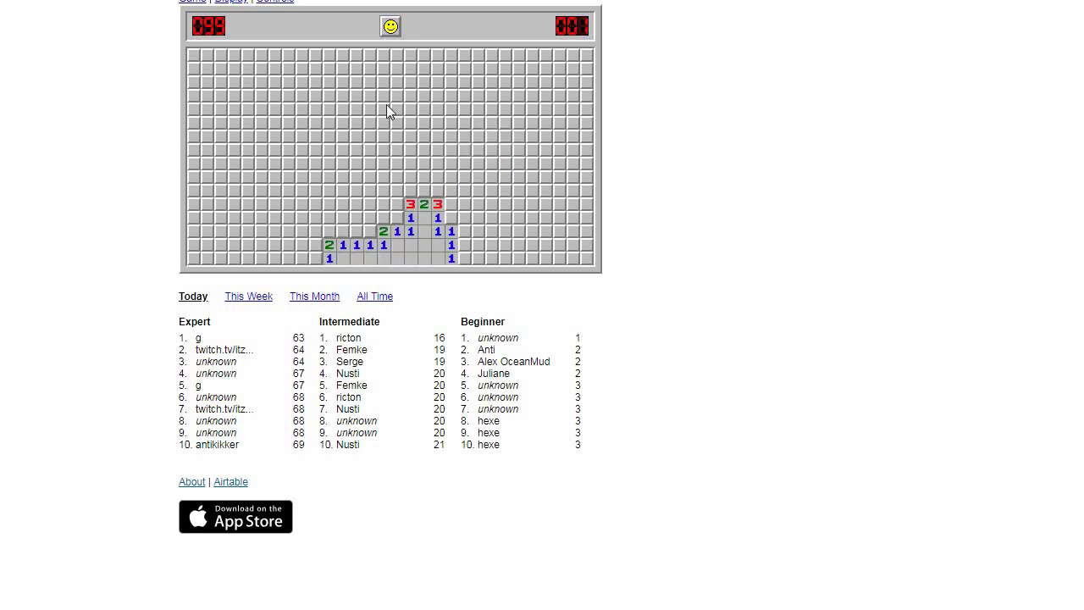
left_click(424, 180)
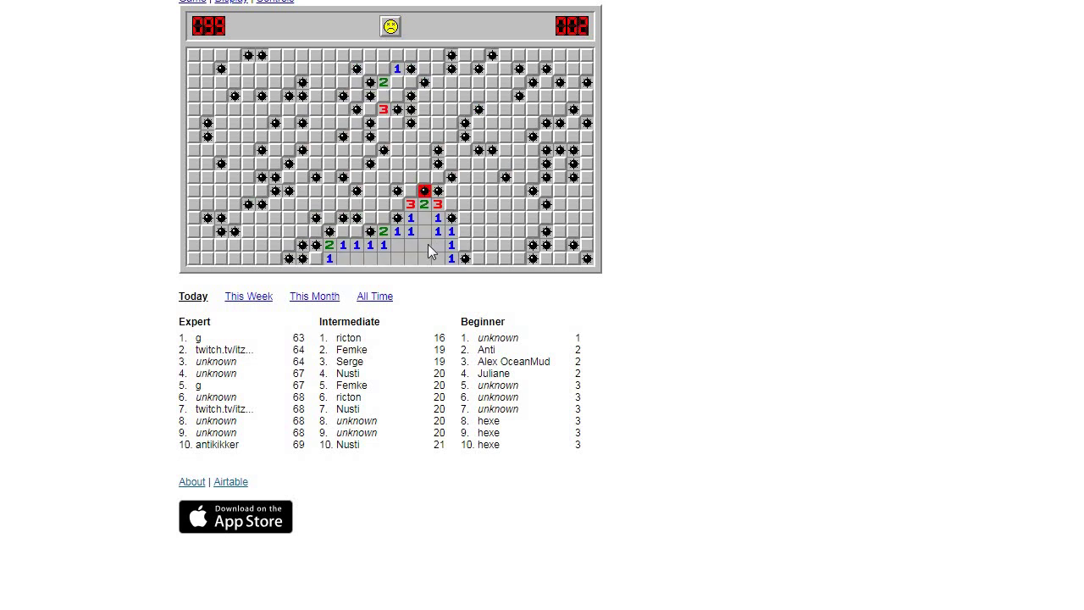
left_click(390, 26)
left_click(391, 137)
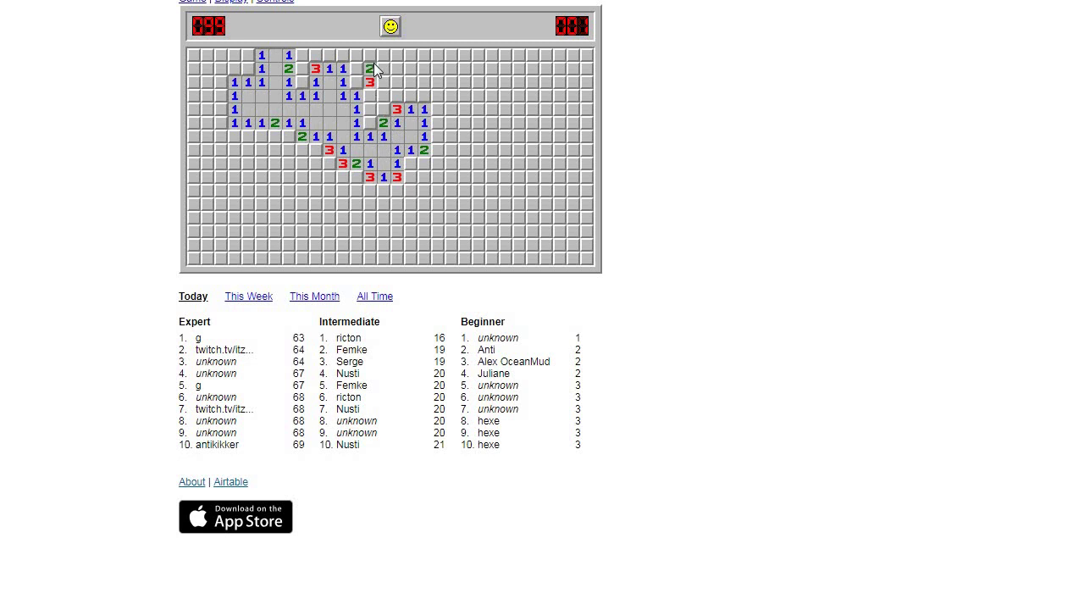
left_click(384, 95)
Lose two more Expert games after opening a few cells in each
left_click(391, 27)
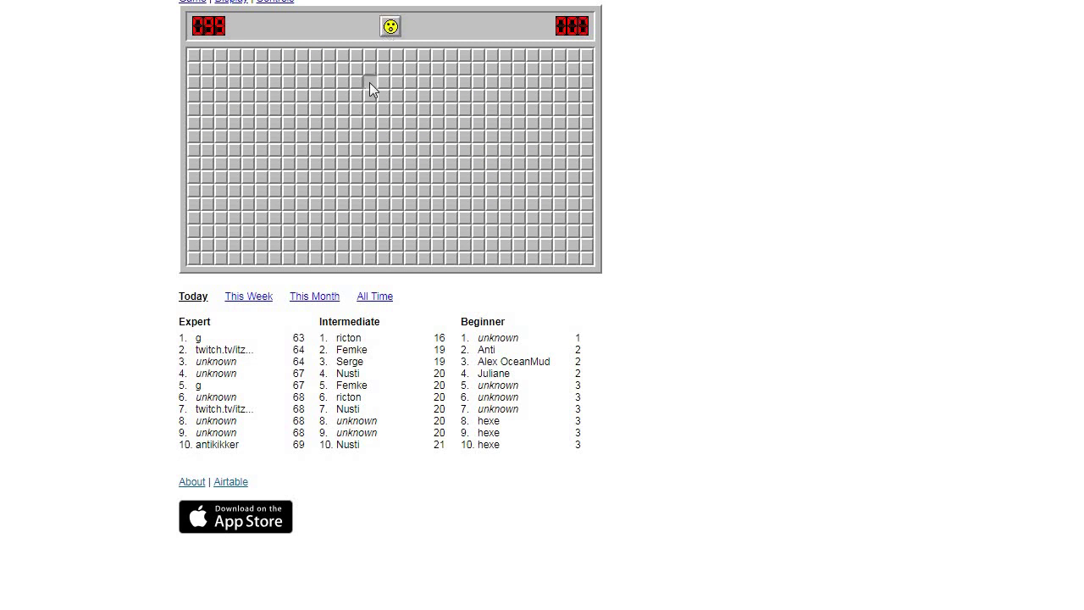
left_click(369, 95)
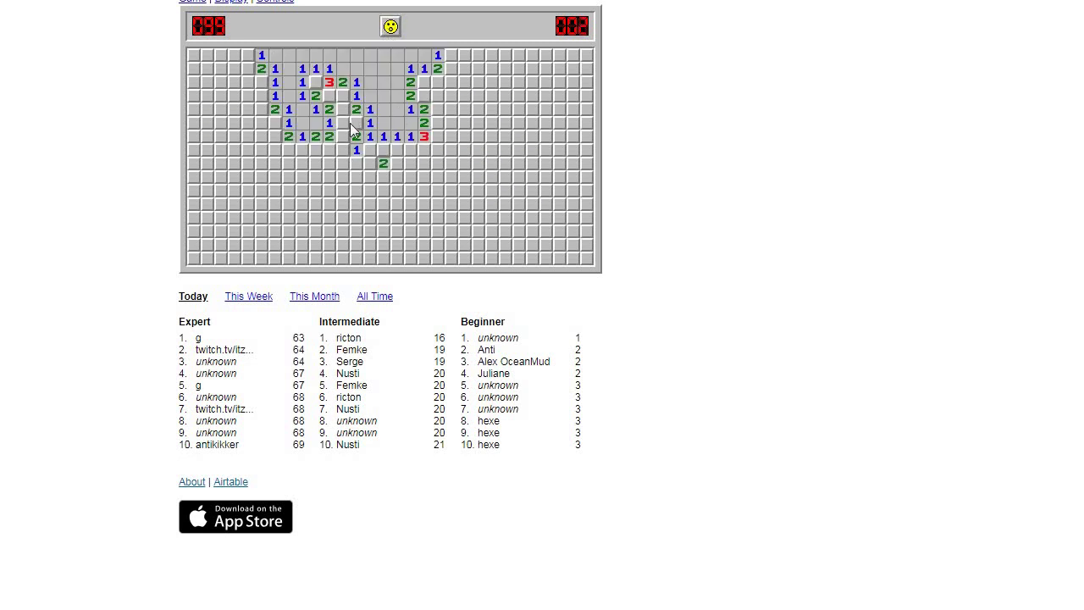
left_click(356, 123)
left_click(391, 27)
left_click(390, 81)
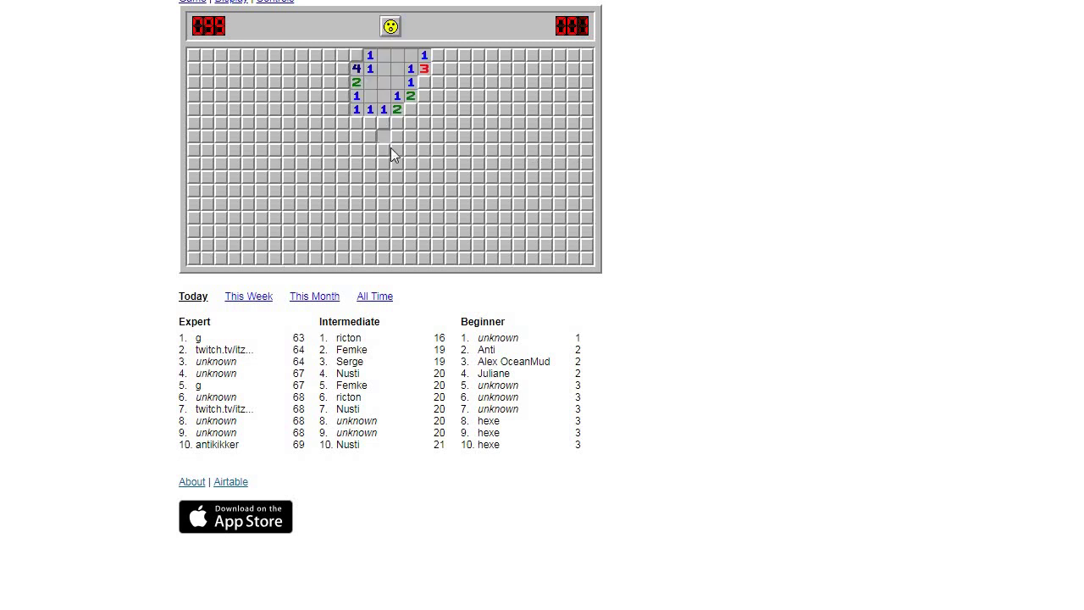
left_click(390, 152)
left_click(409, 150)
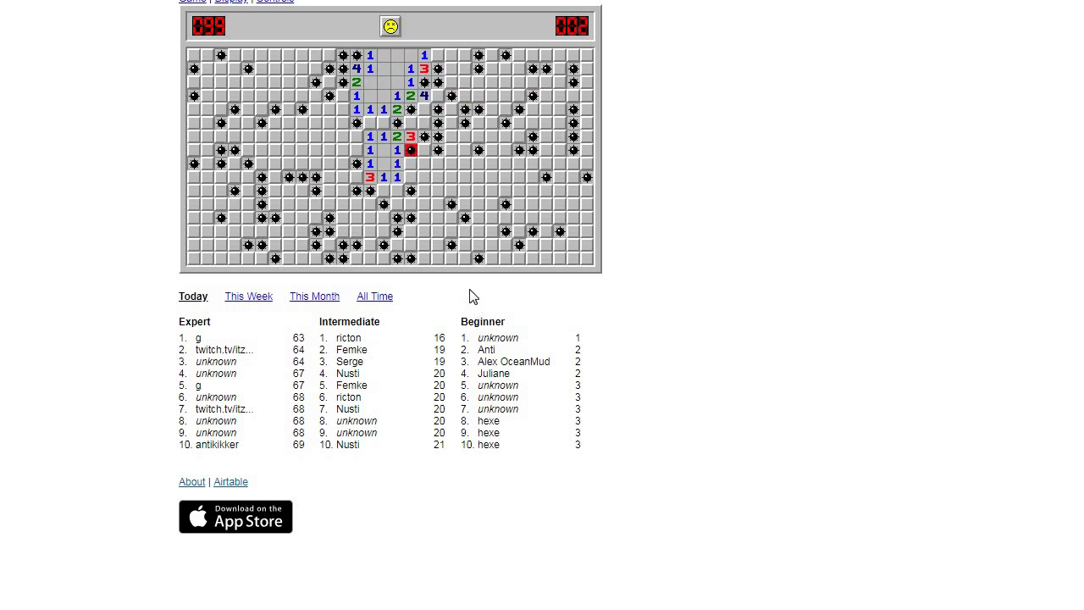
Lose a game after a middle opening, play a short game, then reset the board
left_click(390, 27)
left_click(377, 156)
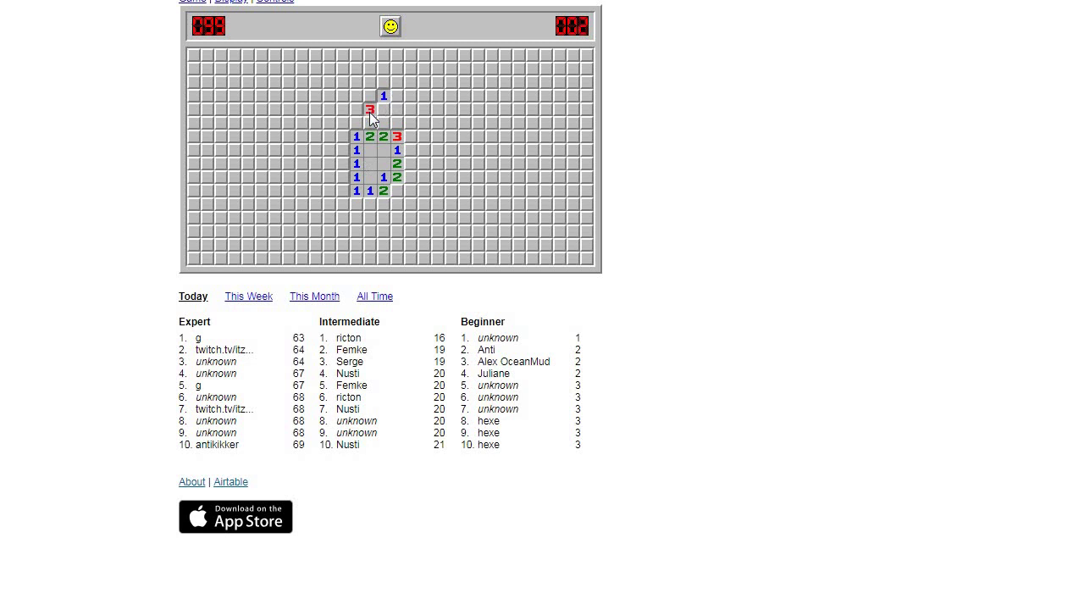
left_click(377, 119)
left_click(411, 125)
left_click(390, 27)
left_click(378, 133)
left_click(397, 76)
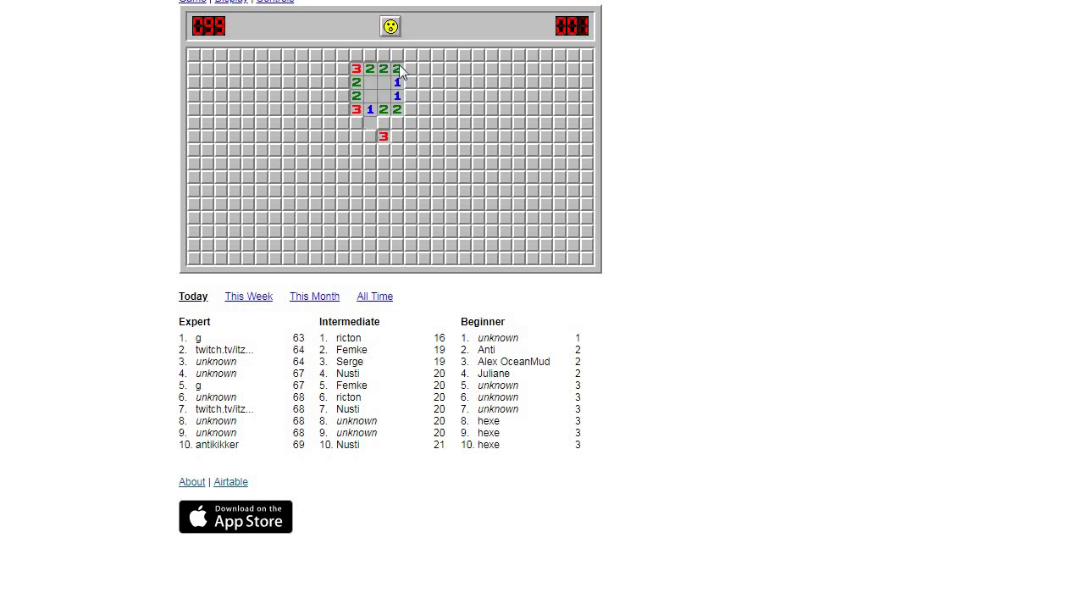
left_click(391, 27)
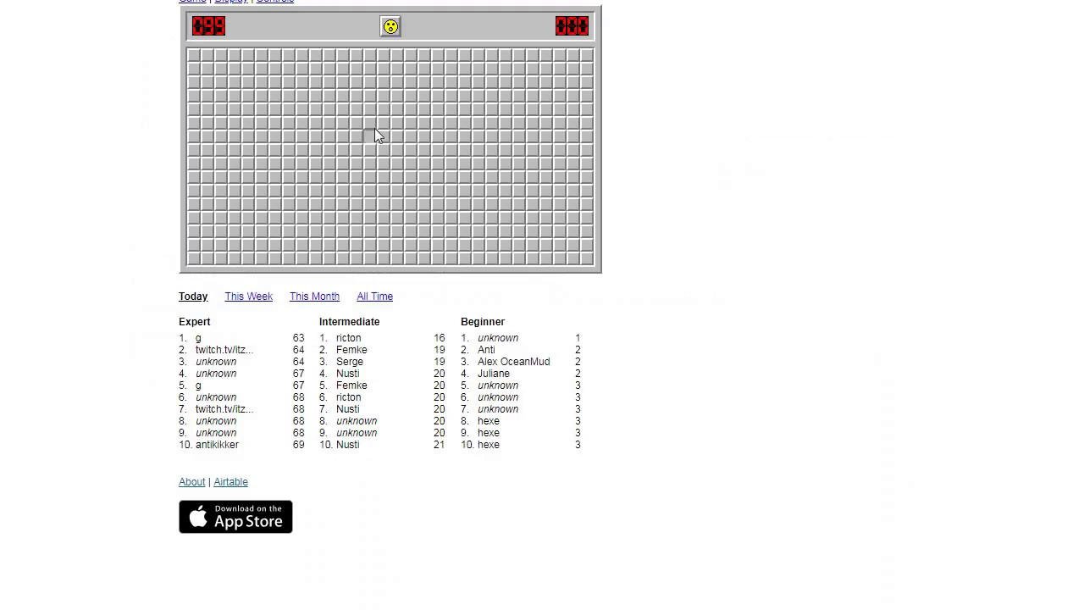
Lose the fresh board and the next game, each on the second click
left_click(377, 135)
left_click(384, 83)
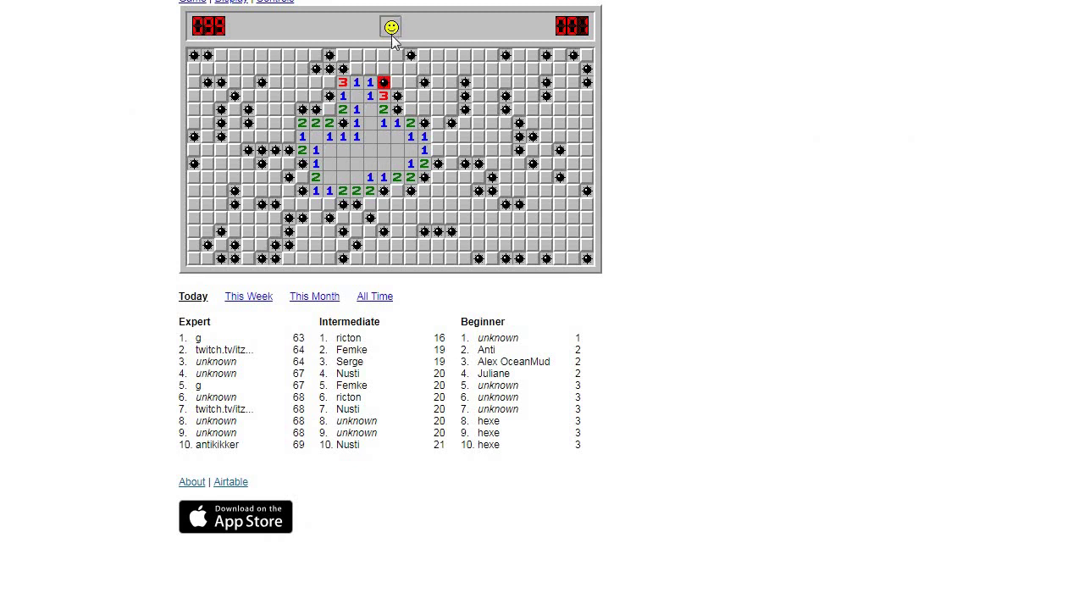
left_click(392, 28)
left_click(370, 135)
left_click(451, 82)
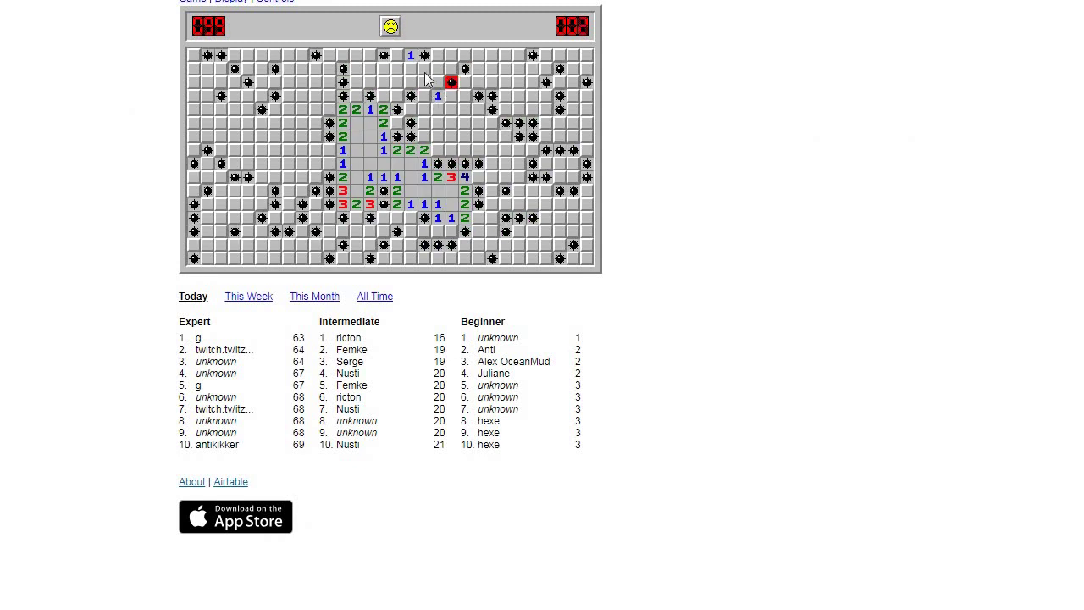
Open a central region and probe eight surrounding cells before finally hitting a mine
left_click(389, 28)
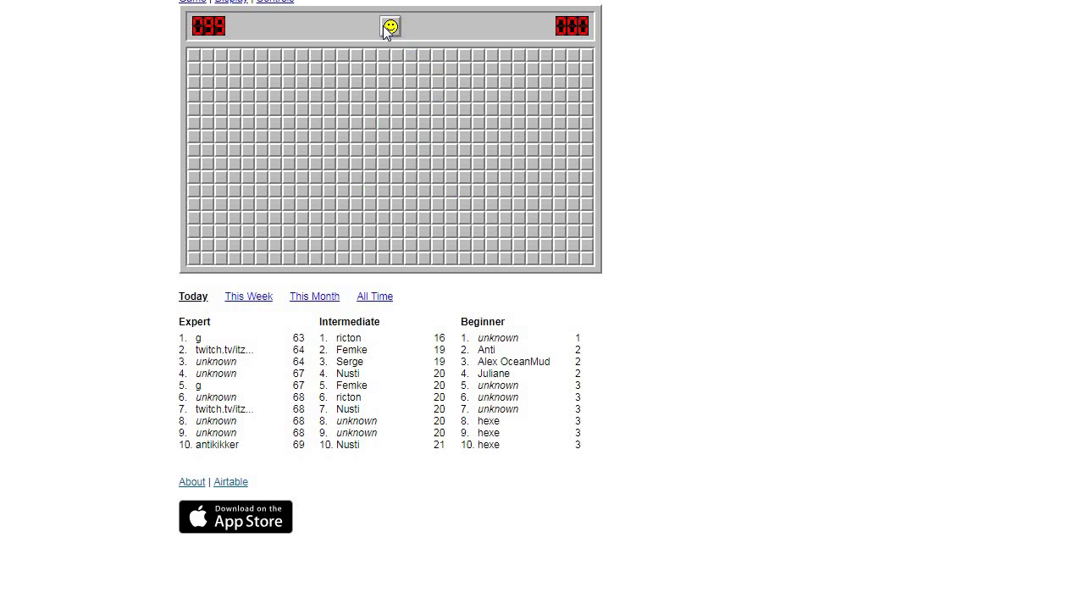
left_click(387, 138)
left_click(396, 96)
left_click(450, 109)
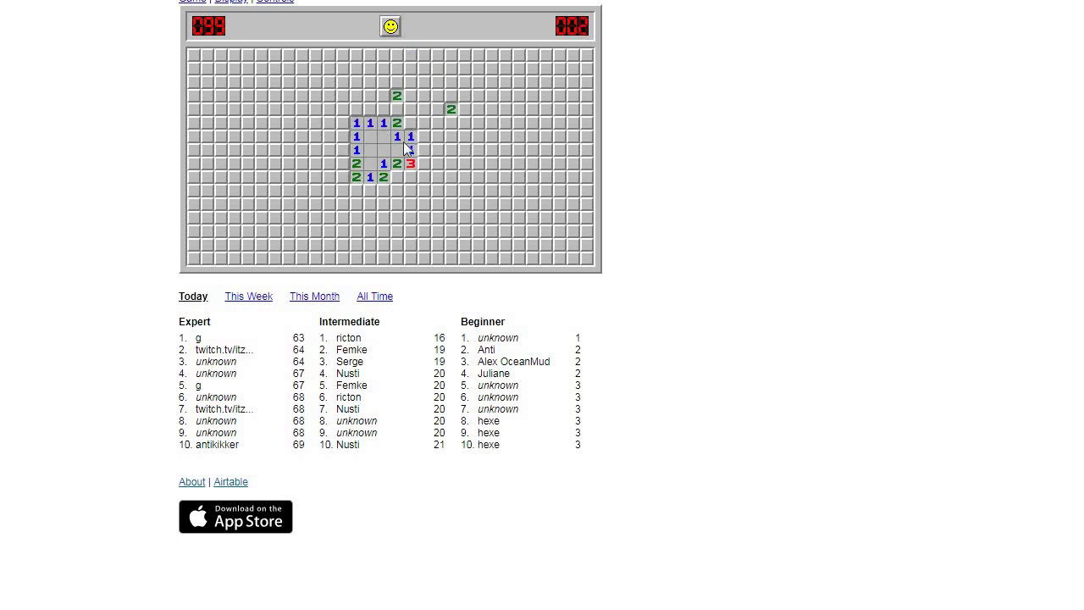
left_click(396, 109)
left_click(437, 110)
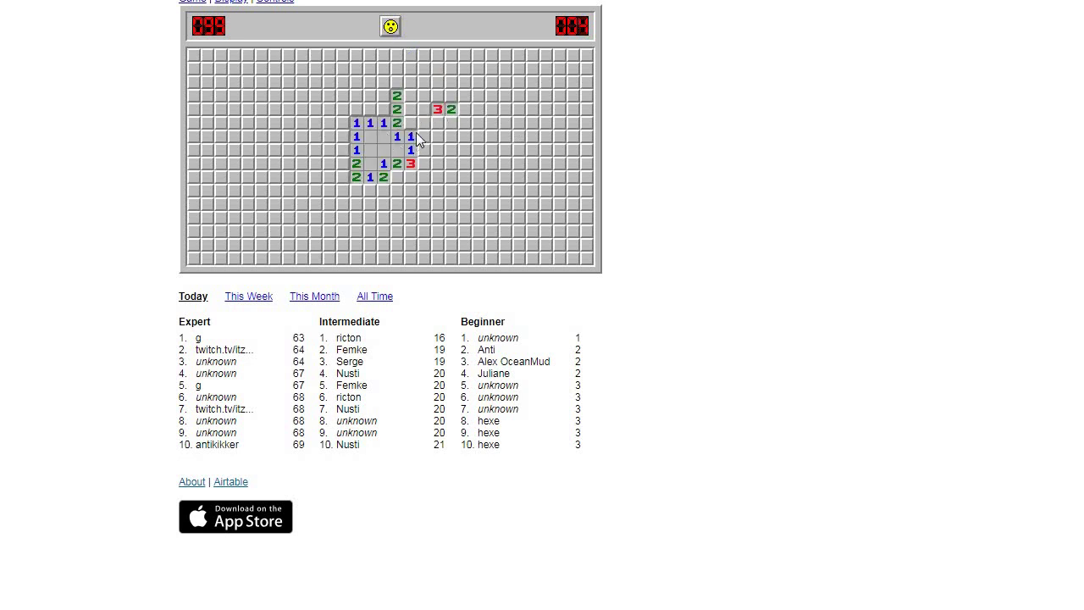
left_click(423, 122)
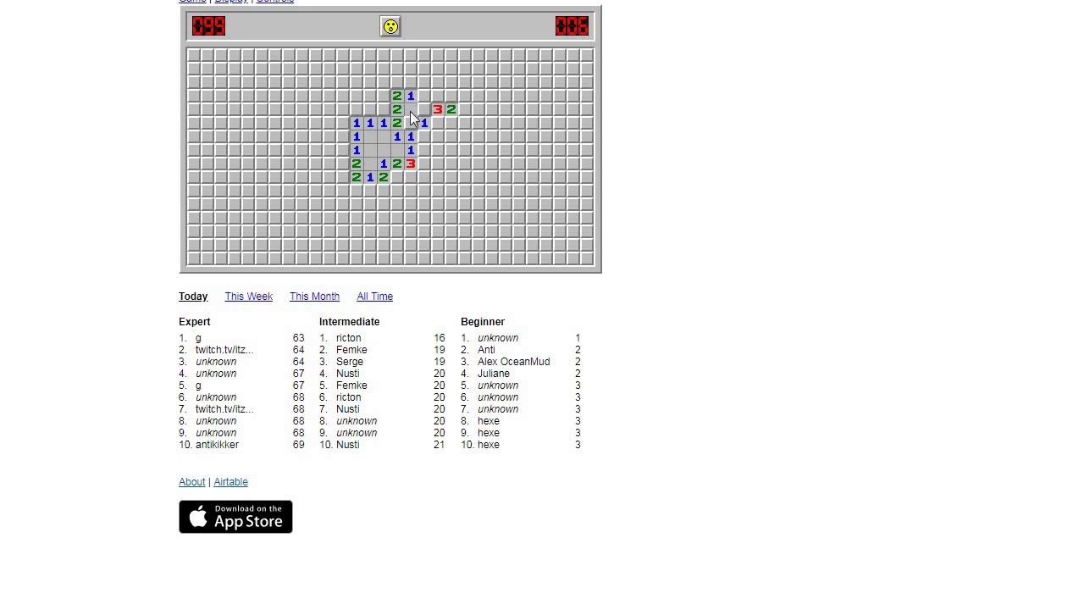
left_click(423, 109)
left_click(410, 109)
left_click(396, 164)
left_click(413, 122)
Lose two quick games, each after opening a single region
left_click(390, 27)
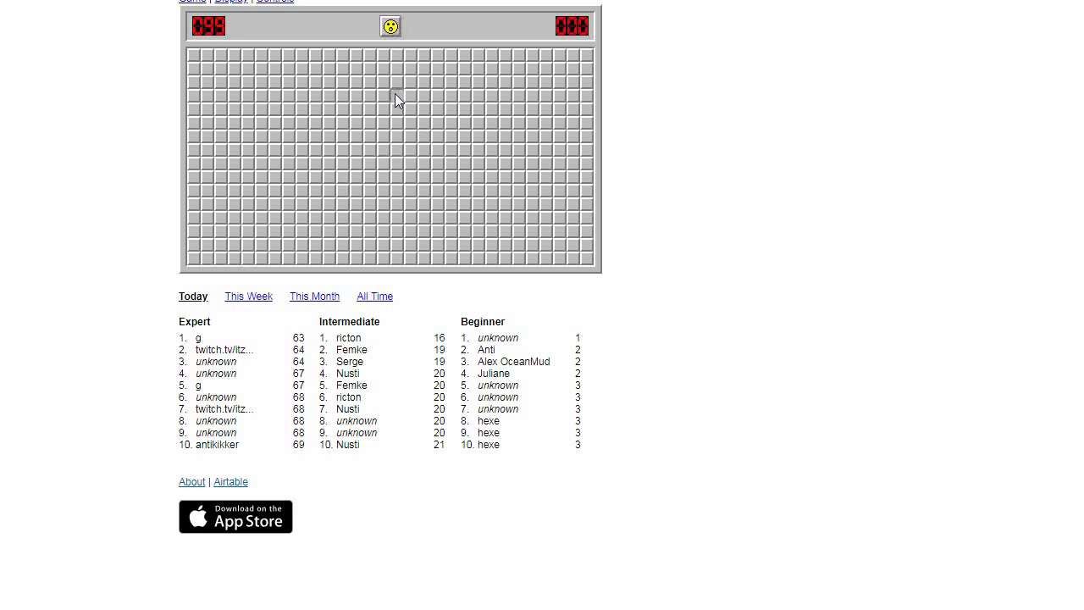
left_click(396, 93)
left_click(342, 109)
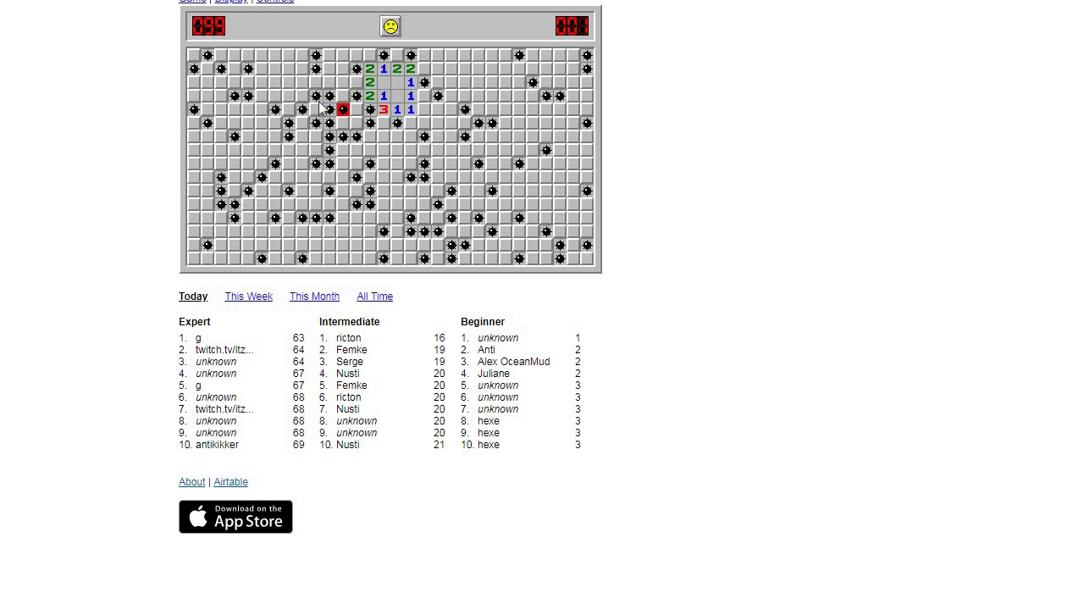
left_click(391, 26)
left_click(396, 96)
left_click(451, 95)
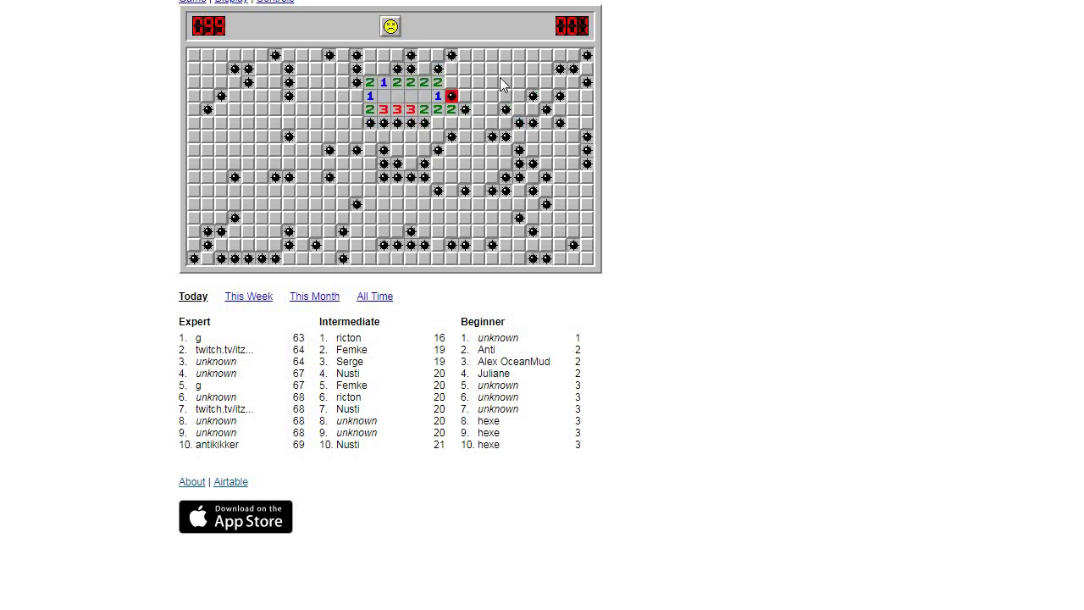
Restart twice more, opening one area each time before striking a mine
left_click(390, 26)
left_click(370, 185)
left_click(315, 218)
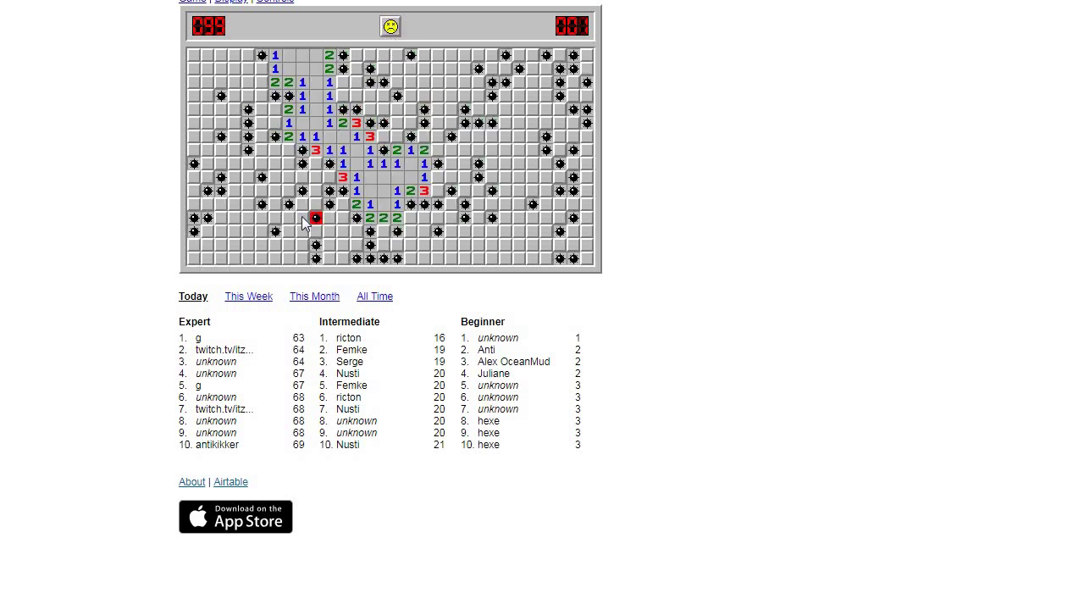
left_click(390, 26)
left_click(423, 128)
left_click(575, 244)
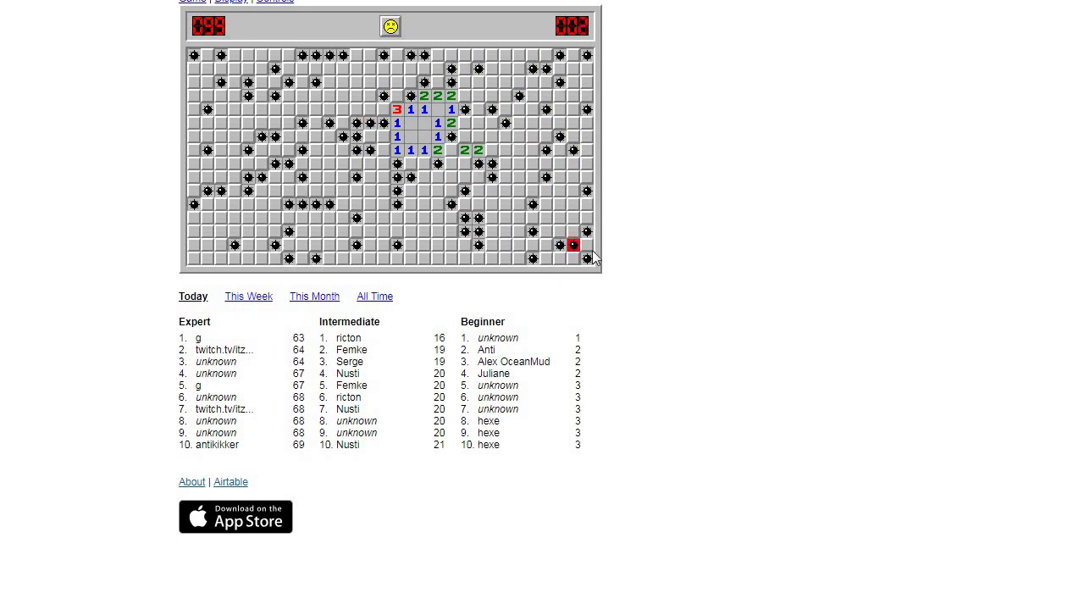
Lose a quick game, then open a central region and cells on both sides before a mine
left_click(391, 26)
left_click(366, 109)
left_click(451, 96)
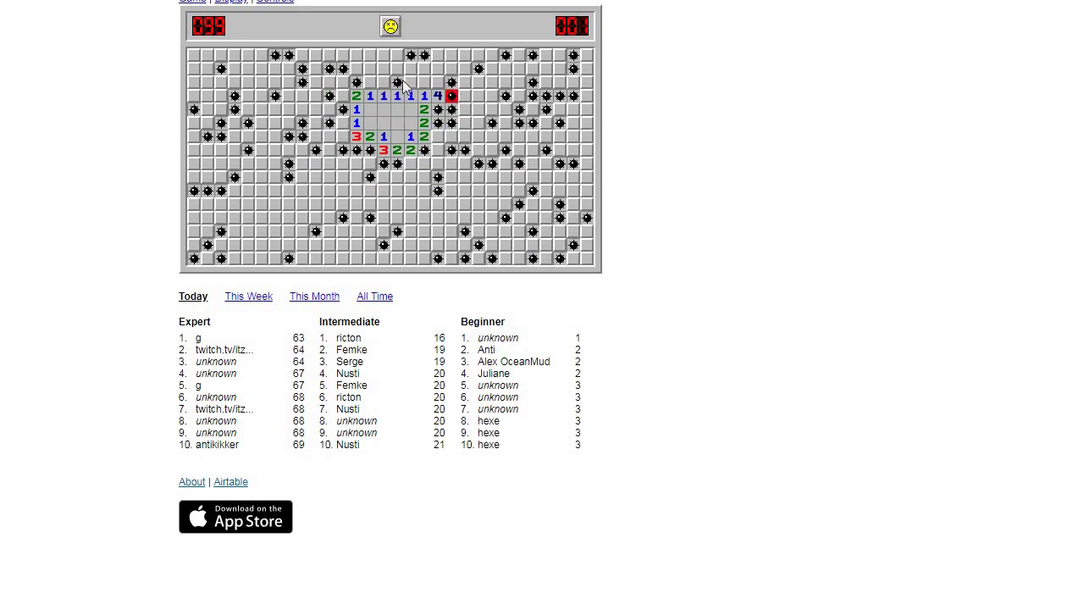
left_click(390, 26)
left_click(391, 135)
left_click(355, 137)
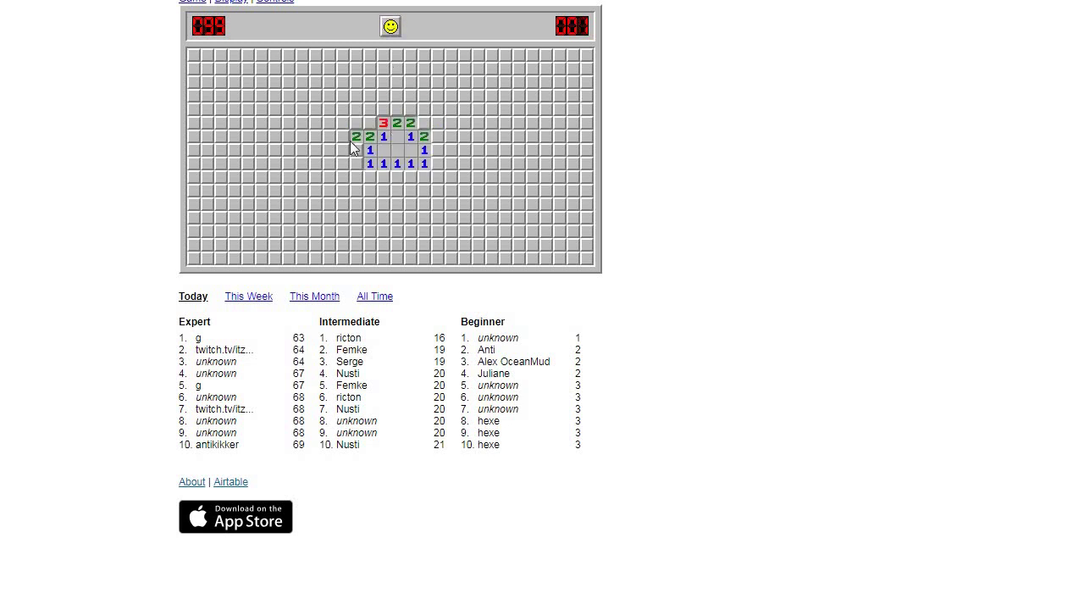
left_click(451, 123)
left_click(423, 122)
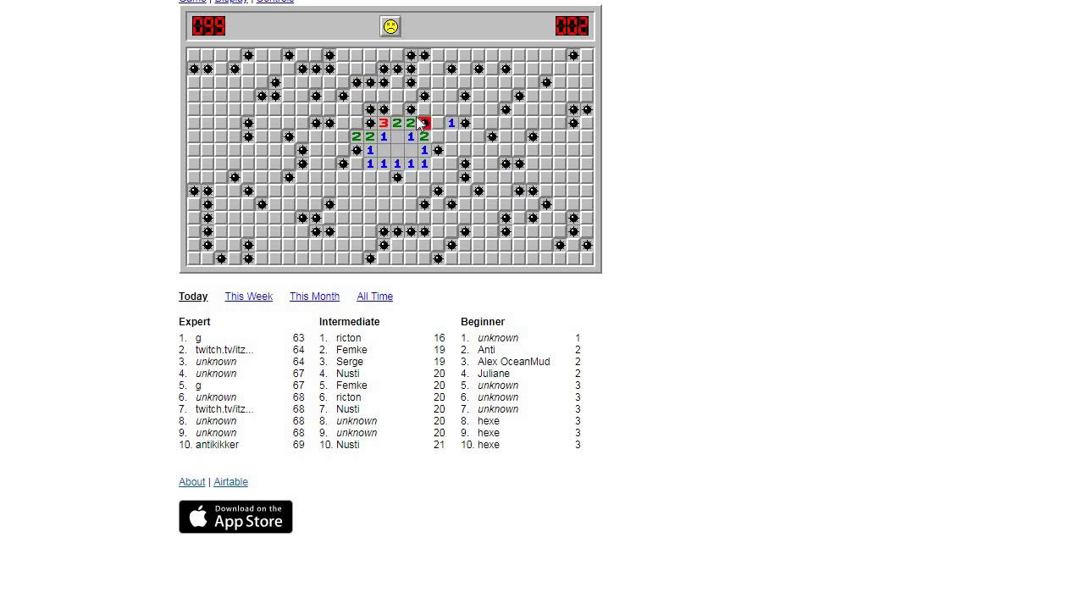
Lose two more games after opening top and central regions, then start a fresh game
left_click(391, 26)
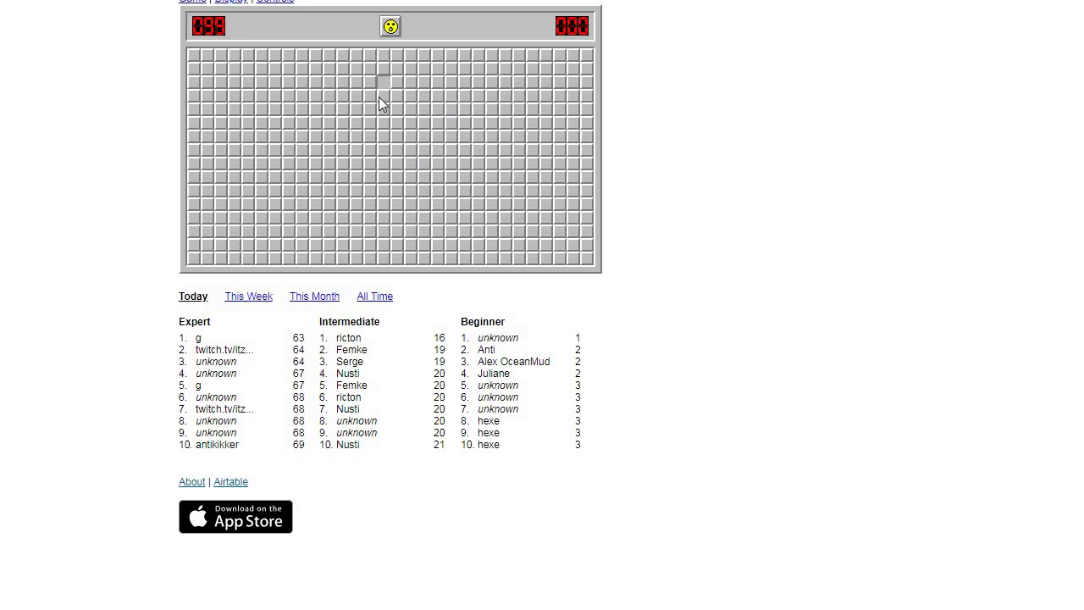
left_click(389, 85)
left_click(410, 123)
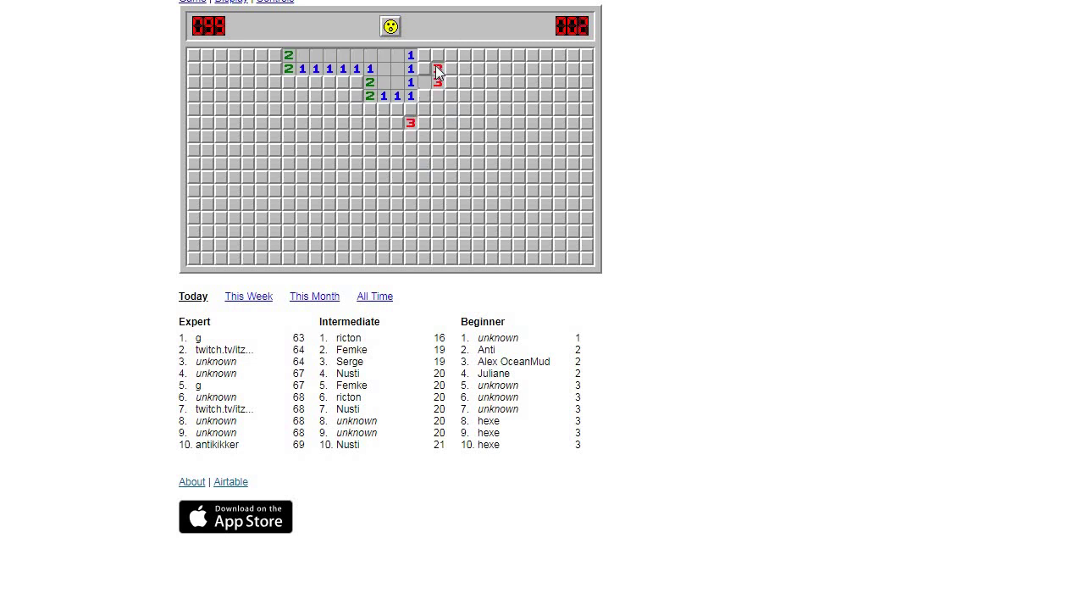
left_click(423, 68)
left_click(390, 26)
left_click(424, 123)
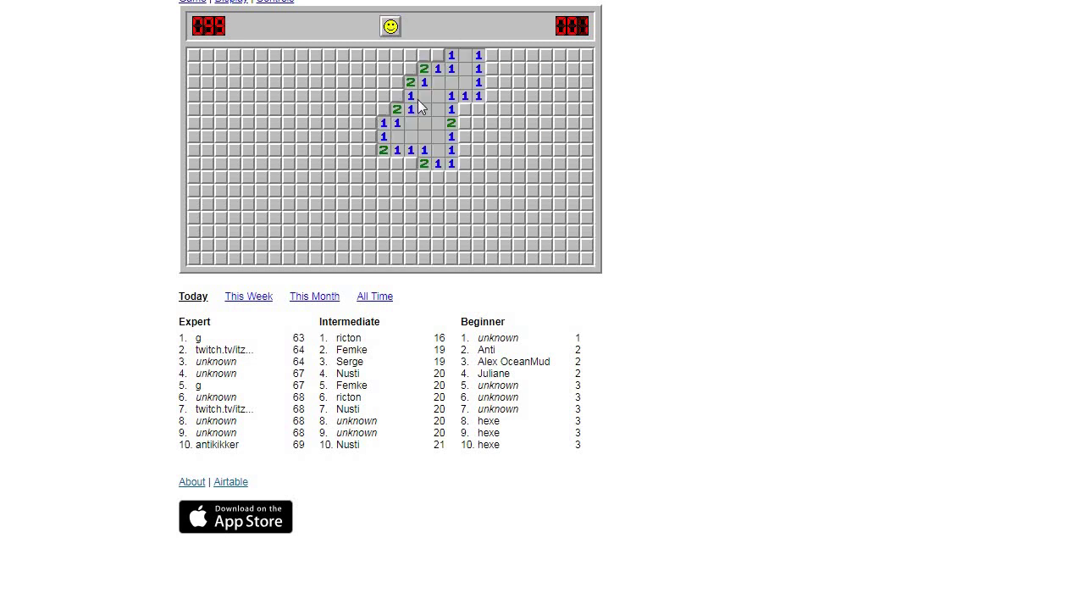
left_click(396, 96)
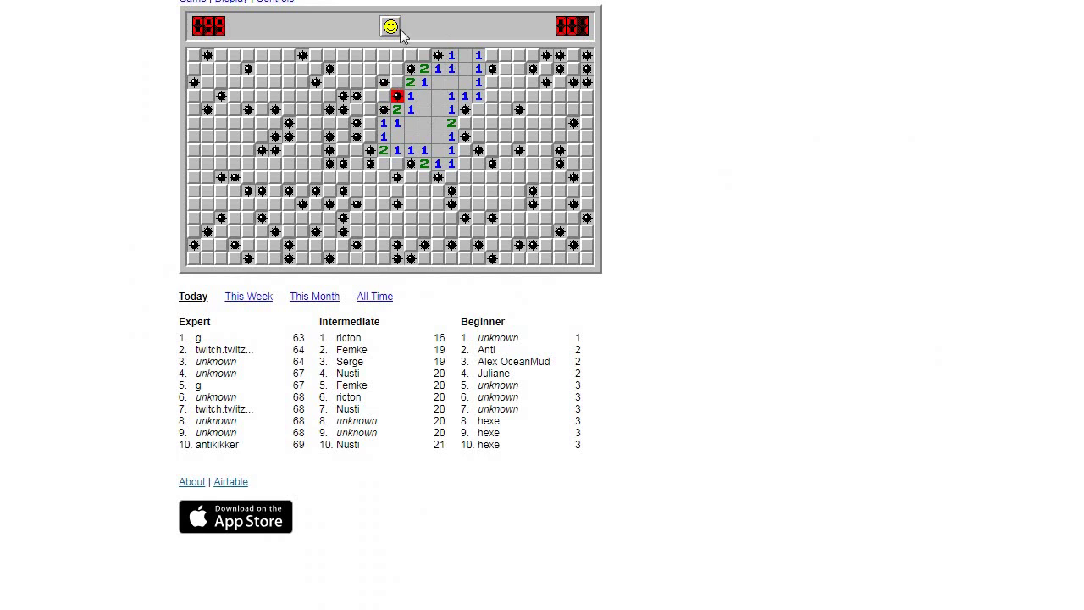
left_click(390, 26)
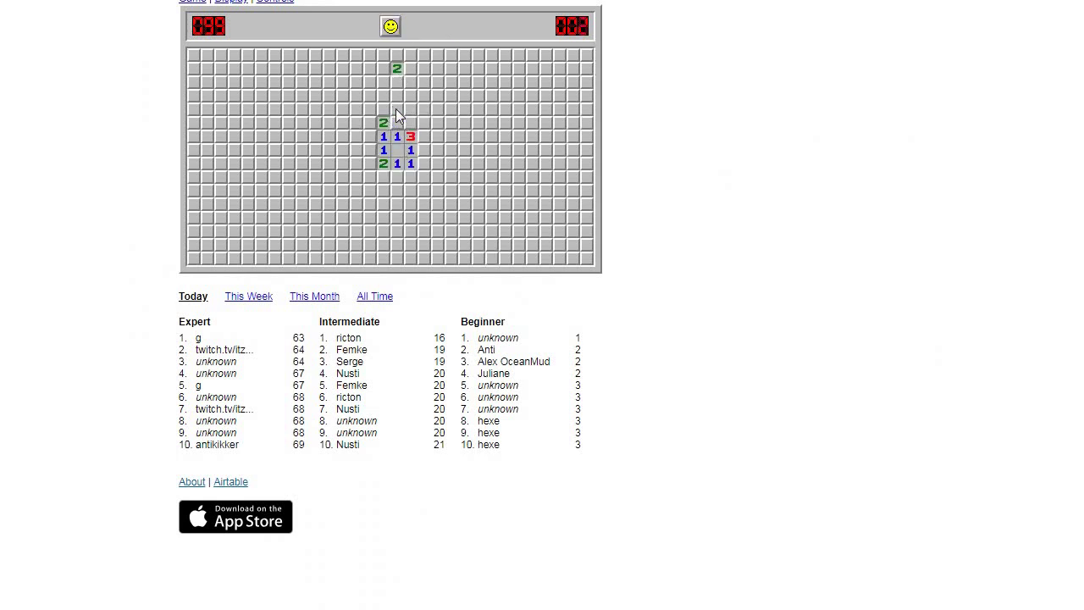
Hit a mine in the top-middle column, then lose the next Expert game too
left_click(397, 109)
left_click(397, 81)
left_click(397, 94)
left_click(391, 25)
left_click(383, 110)
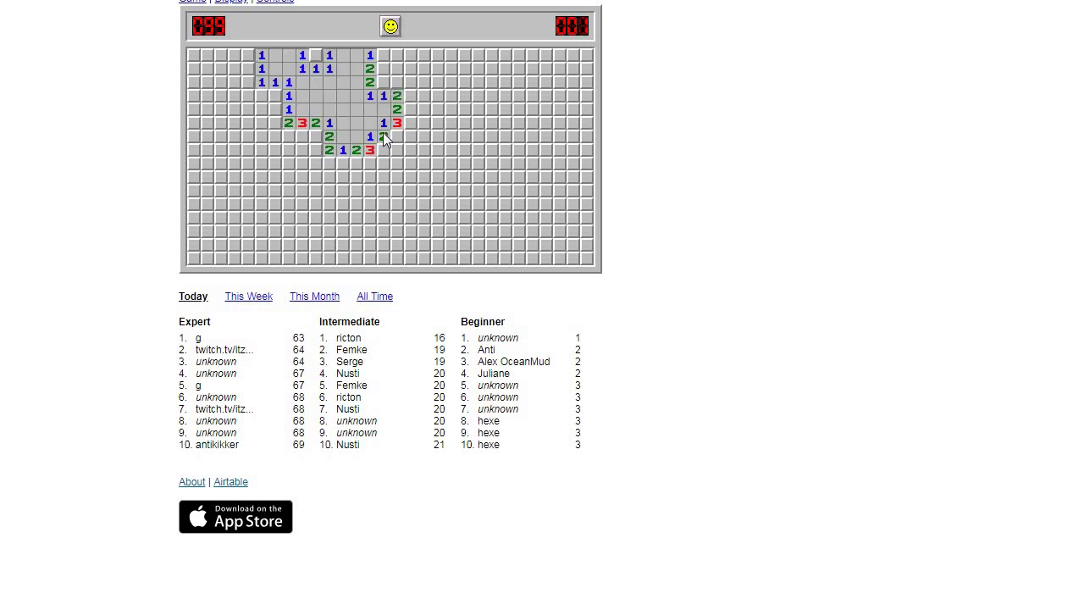
left_click(221, 82)
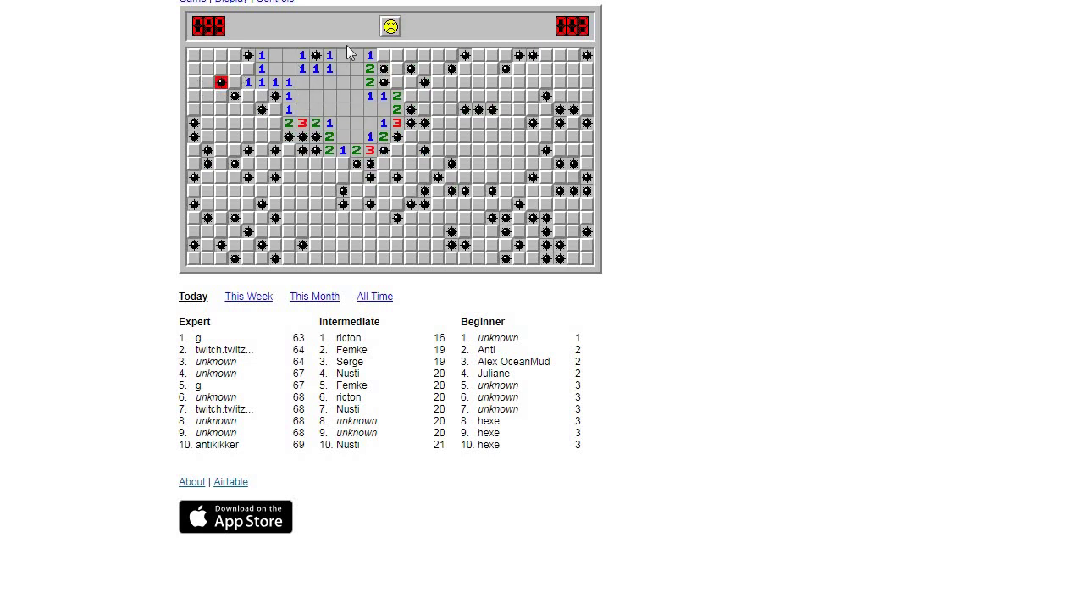
Start a fresh Expert game, open a starting area near the top, and hit a mine
left_click(389, 28)
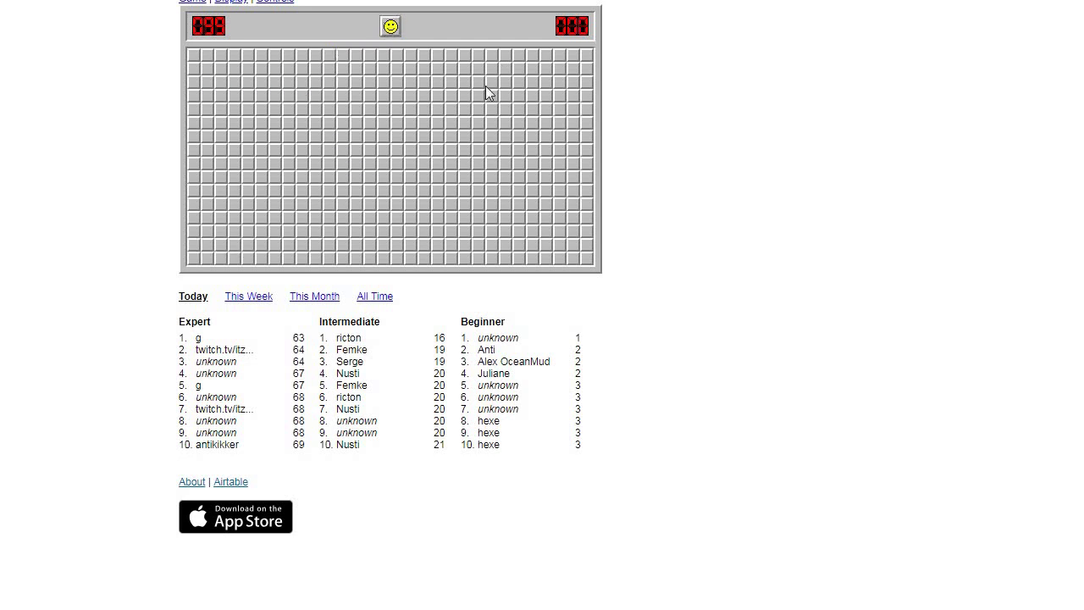
left_click(342, 81)
left_click(369, 110)
left_click(397, 136)
left_click(410, 82)
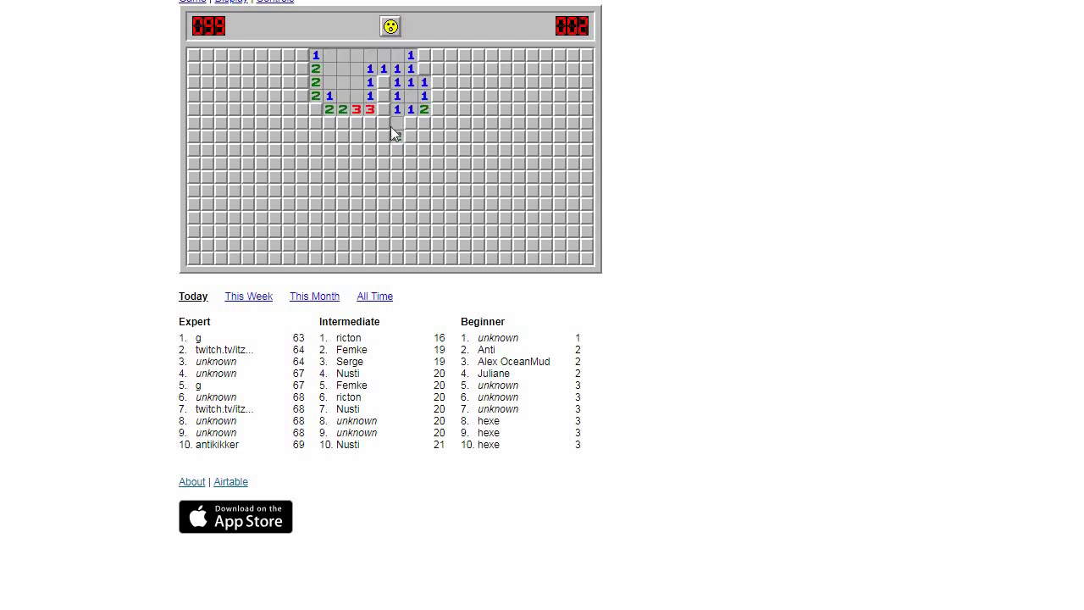
left_click(382, 82)
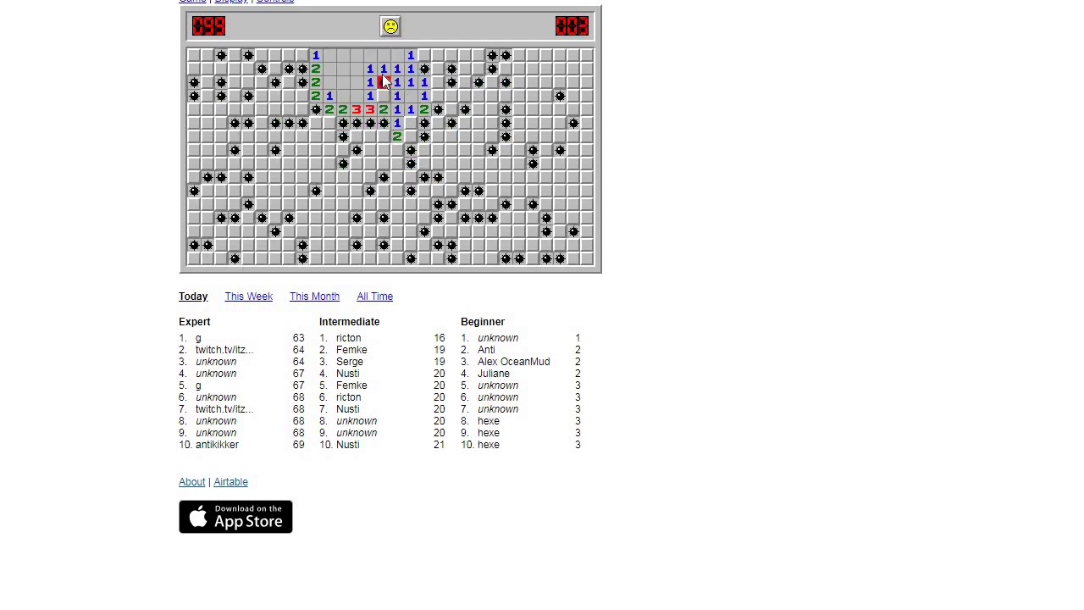
Start another Expert game, uncover cells above the first area, and hit a mine
left_click(389, 28)
left_click(342, 163)
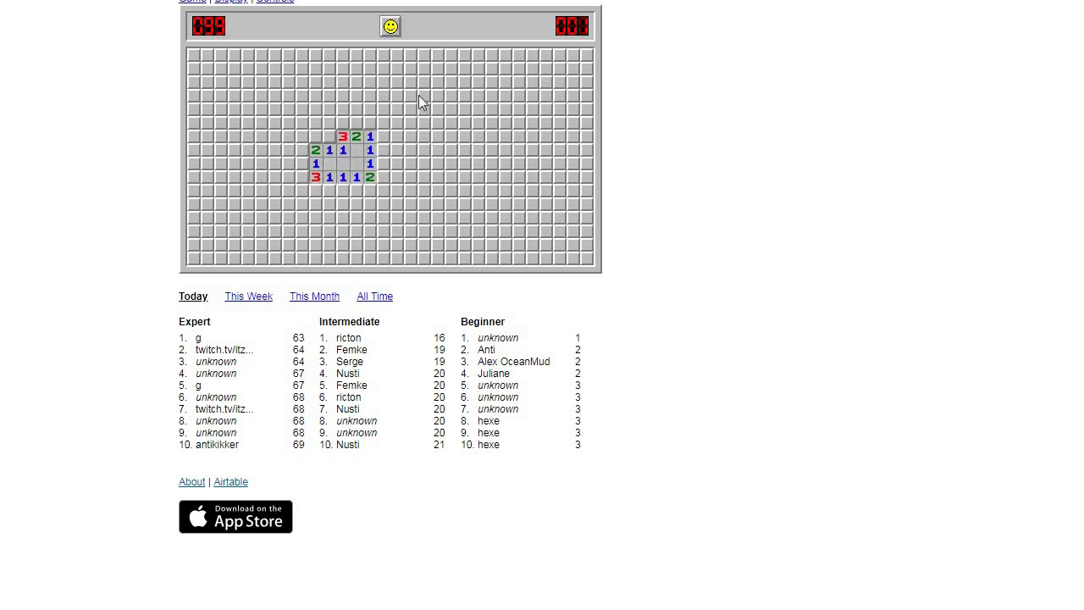
left_click(396, 68)
left_click(382, 123)
left_click(382, 96)
left_click(397, 82)
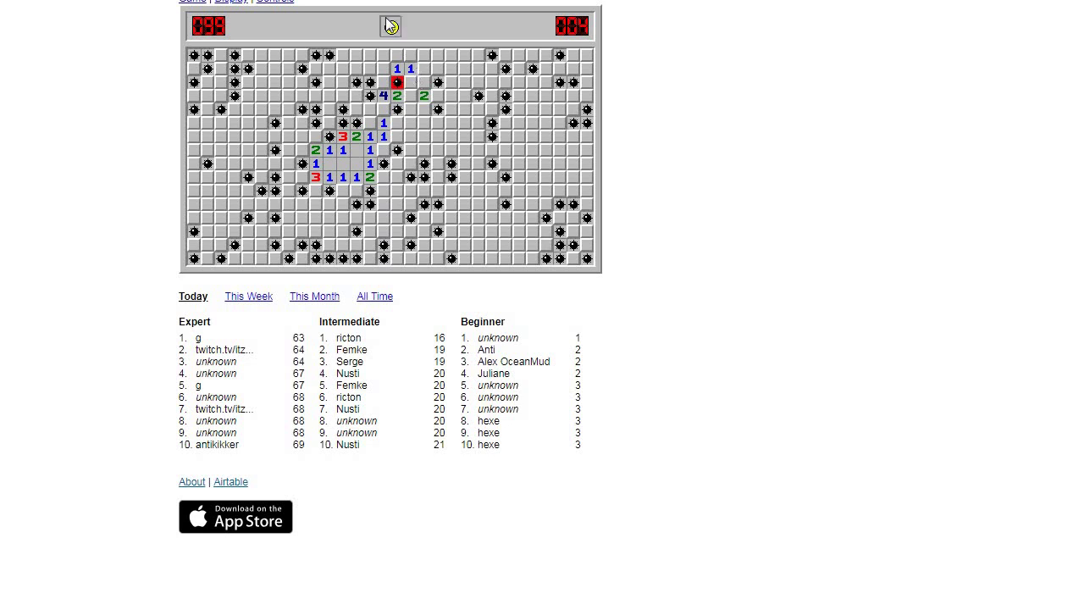
Play a new Expert game near the top of the board until a mine ends it
left_click(390, 26)
left_click(397, 111)
left_click(432, 66)
left_click(411, 55)
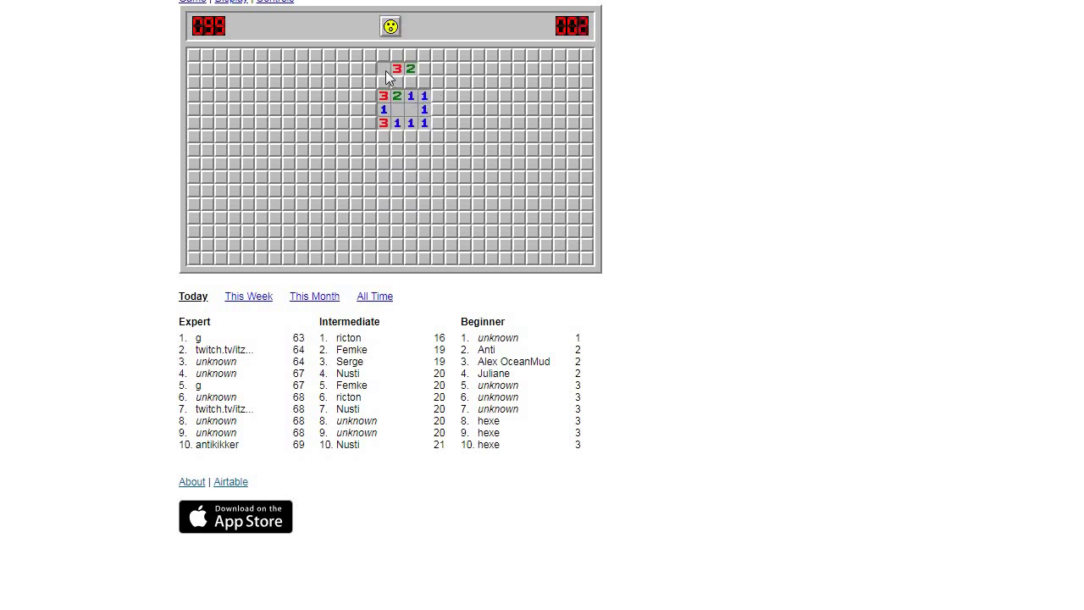
left_click(386, 82)
Open a starting area near the top of a new board, then hit a mine below it
left_click(390, 26)
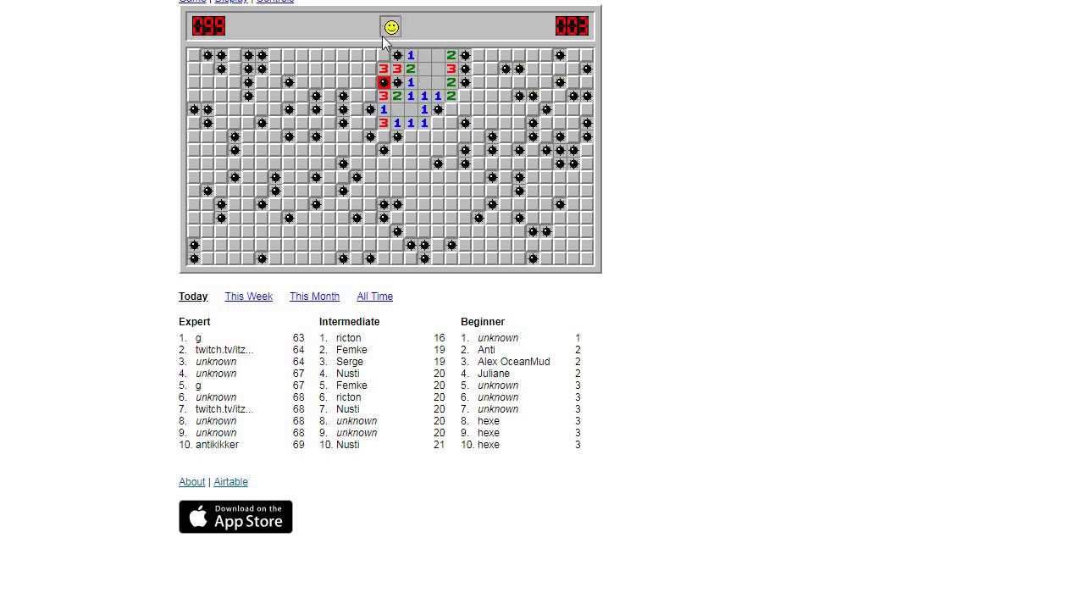
left_click(370, 68)
left_click(344, 160)
left_click(382, 149)
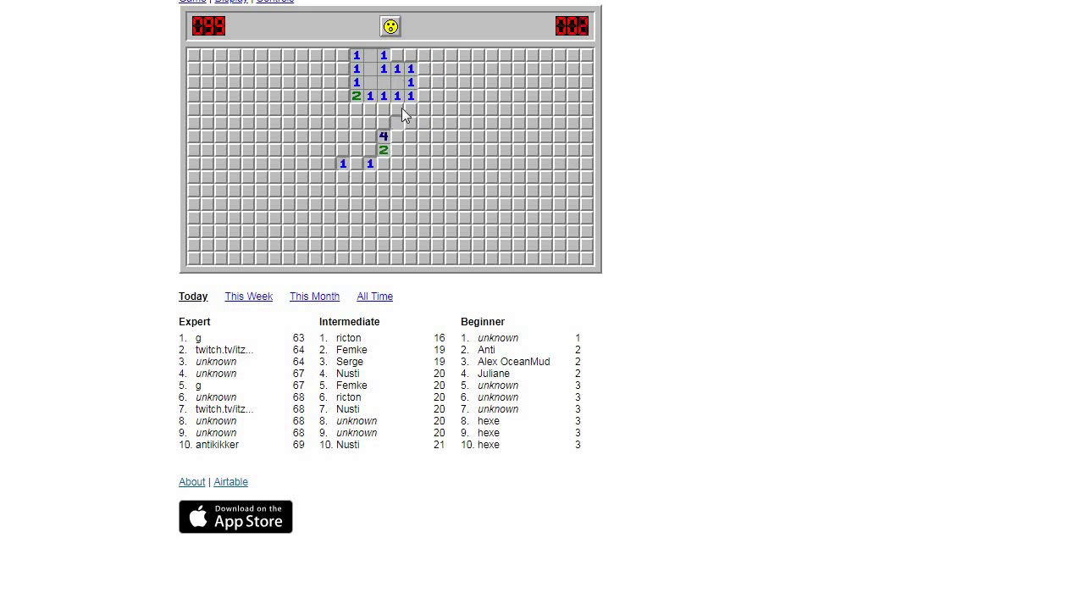
left_click(382, 122)
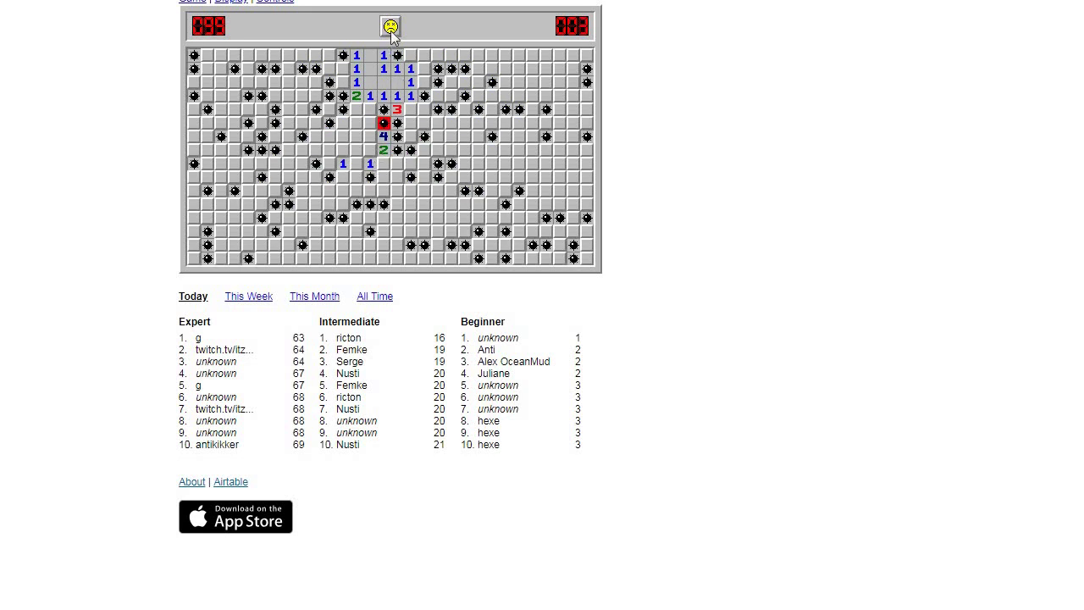
Lose two quick Expert games on mines, then open a middle area and restart
left_click(390, 26)
left_click(388, 161)
left_click(396, 136)
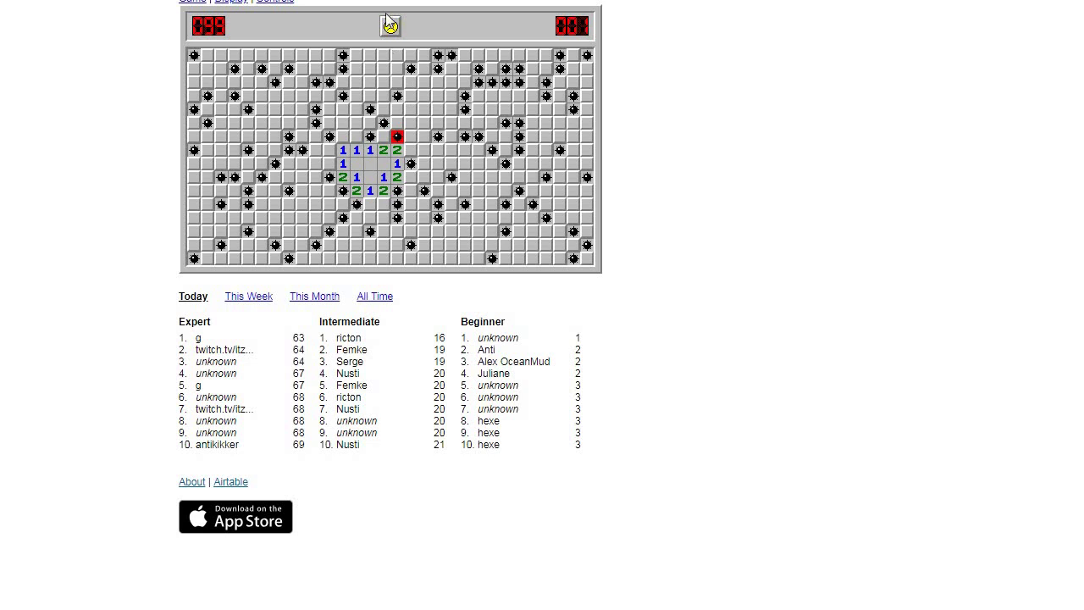
left_click(390, 27)
left_click(383, 111)
left_click(396, 67)
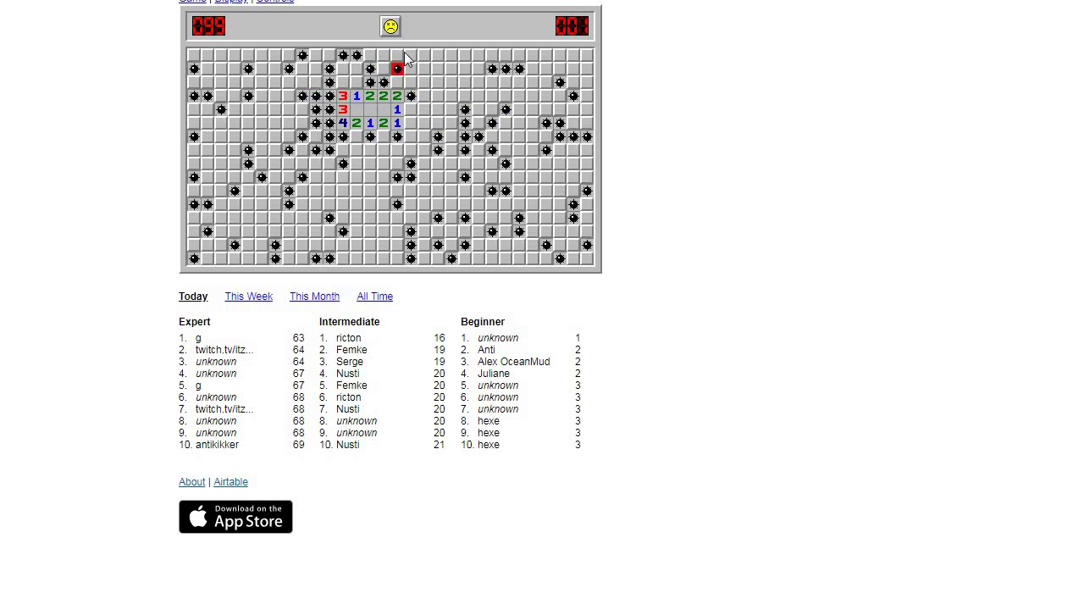
left_click(392, 28)
left_click(381, 144)
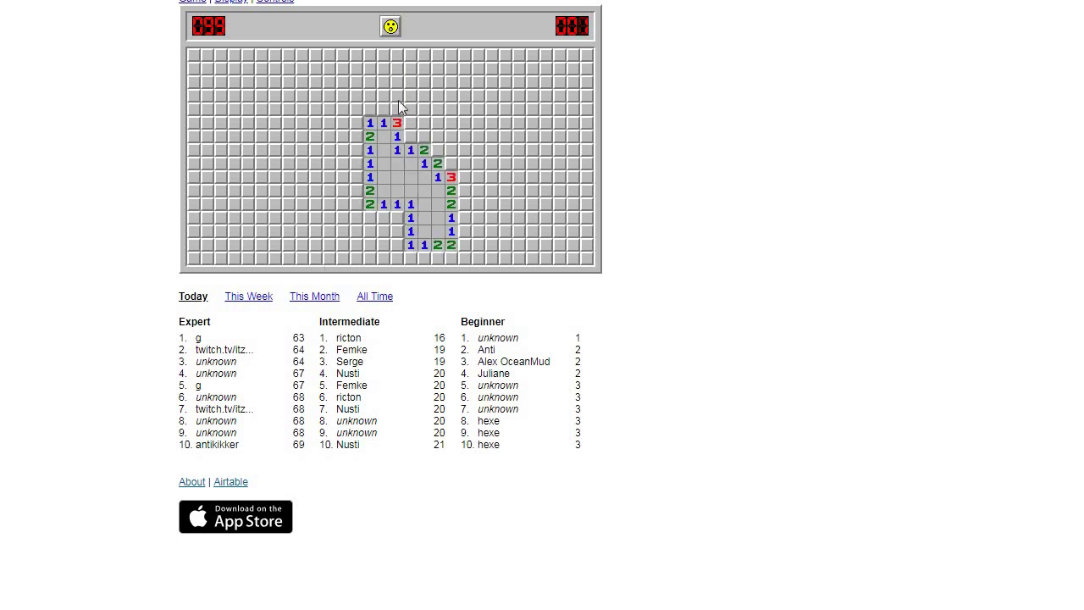
left_click(395, 28)
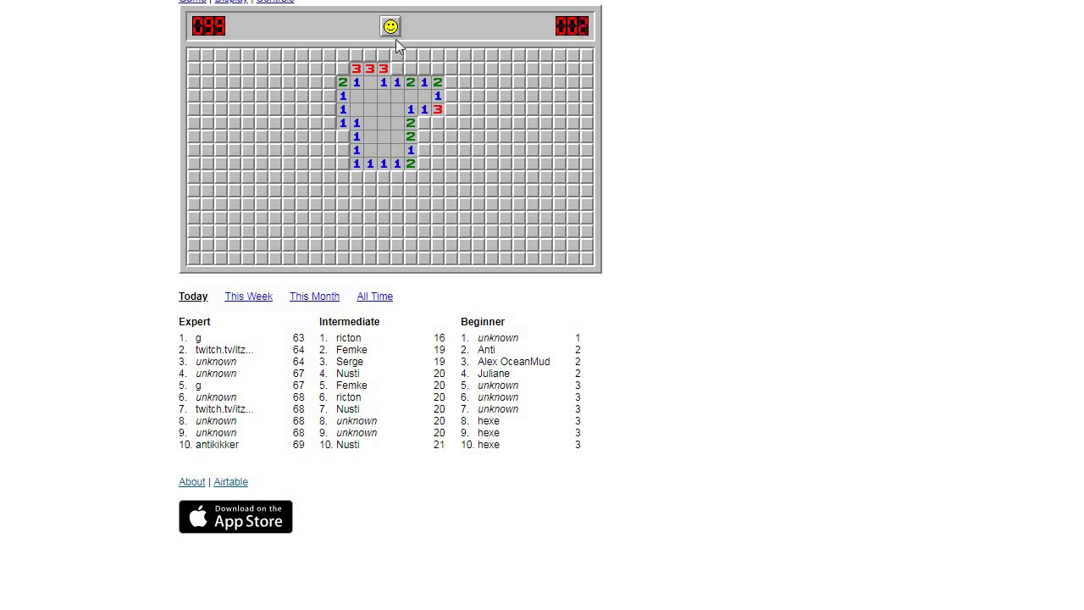
Restart twice, opening small upper-middle regions on each fresh board
left_click(390, 27)
left_click(394, 94)
left_click(390, 26)
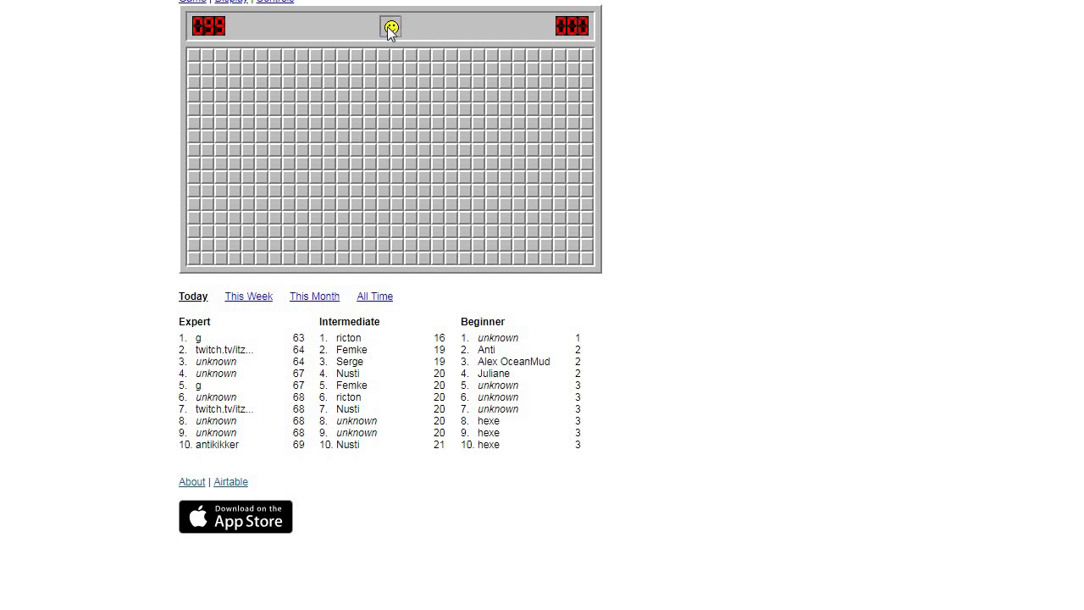
left_click(385, 99)
left_click(397, 82)
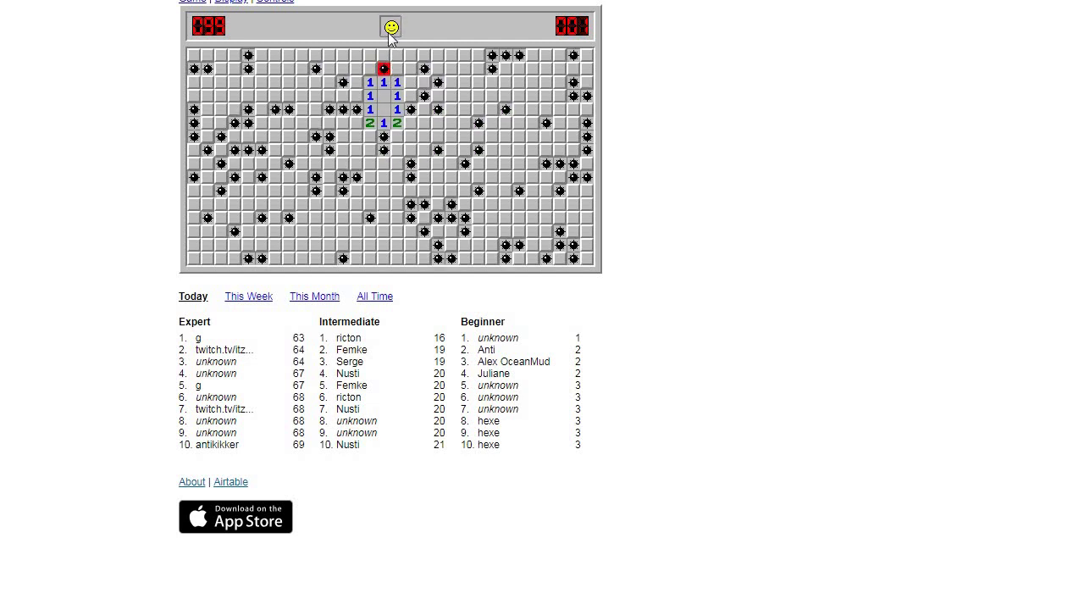
On a new board, open a large region and reveal a 1, then hit a mine
left_click(390, 26)
left_click(383, 137)
left_click(450, 56)
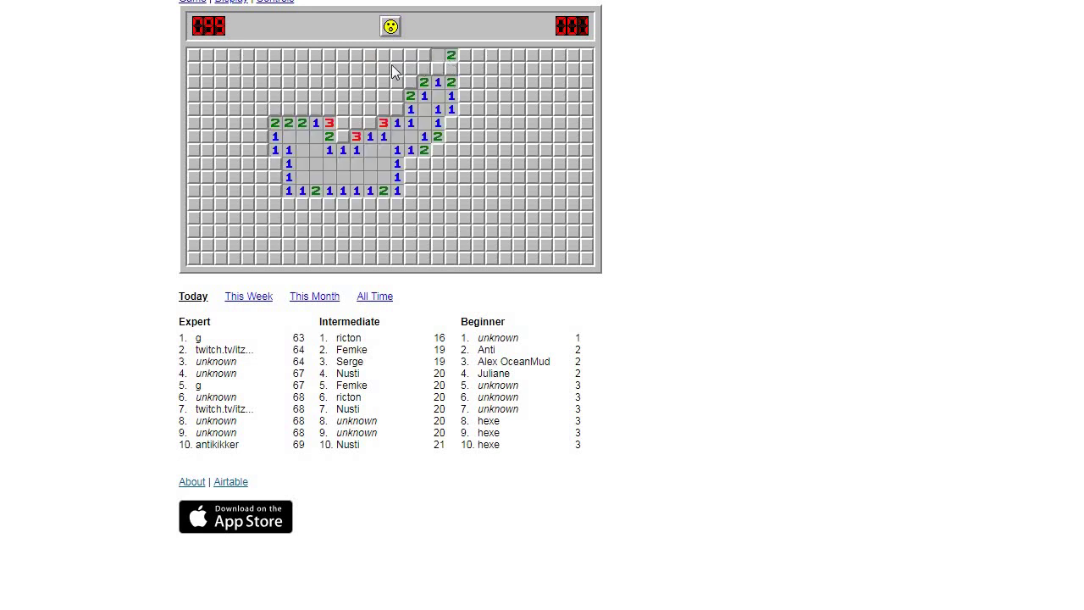
left_click(356, 151)
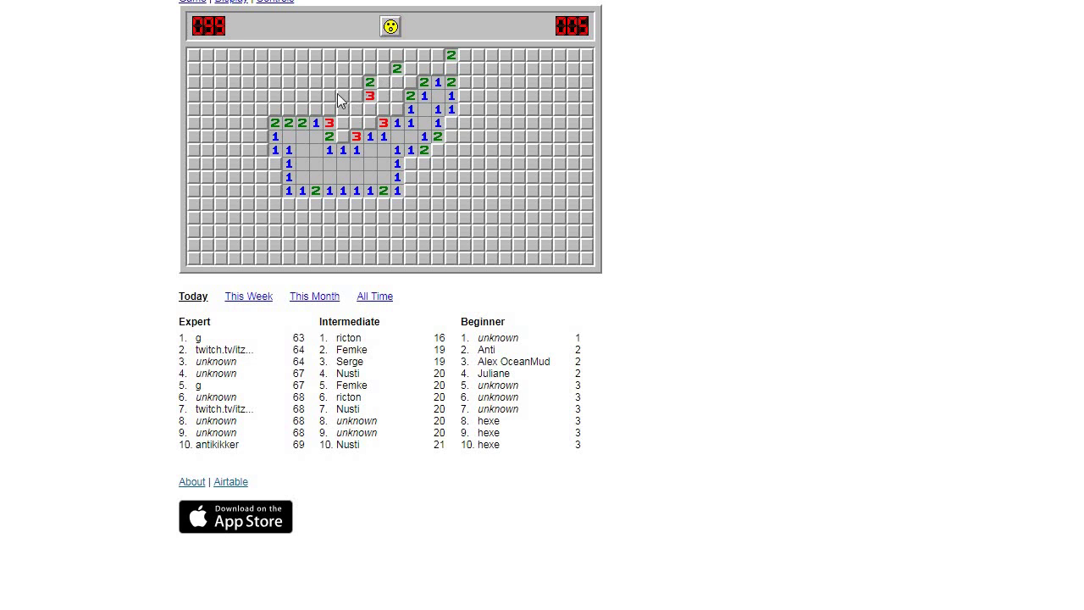
left_click(369, 81)
Start another game, then select and deselect the leaderboard text and the whole page with Ctrl+A
left_click(391, 26)
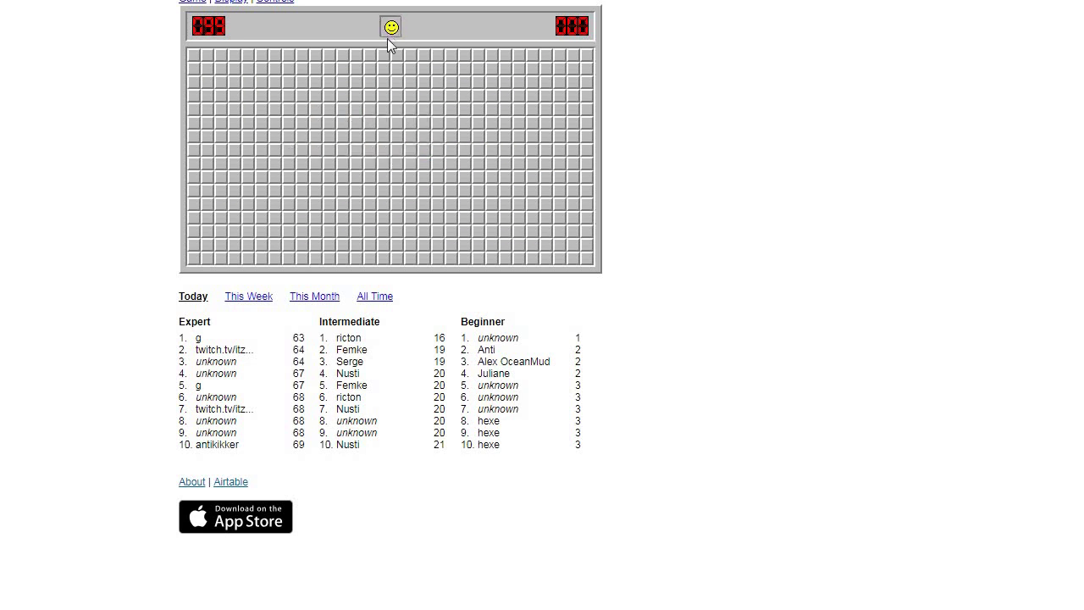
left_click(383, 92)
mouse_move(391, 307)
left_mouse_down()
mouse_move(491, 335)
mouse_move(903, 330)
left_mouse_up()
left_click(770, 334)
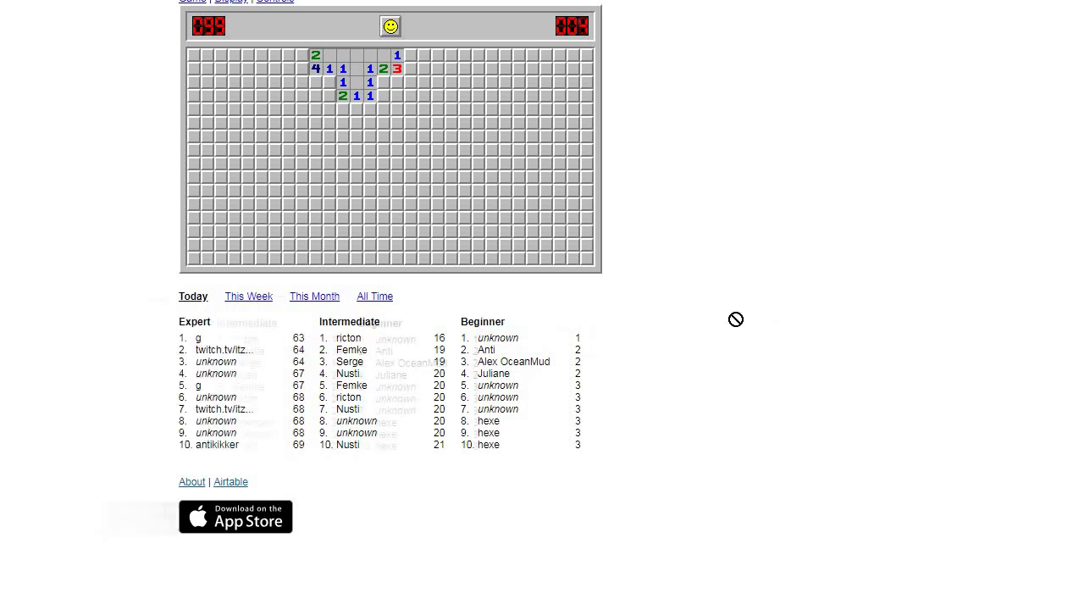
key("ctrl+a")
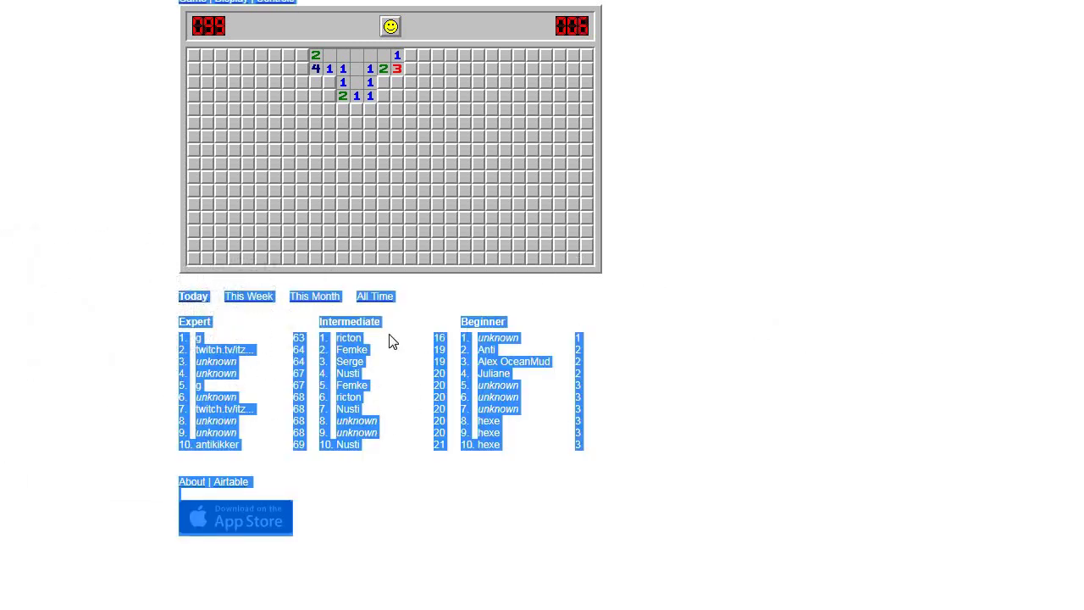
left_click(173, 291)
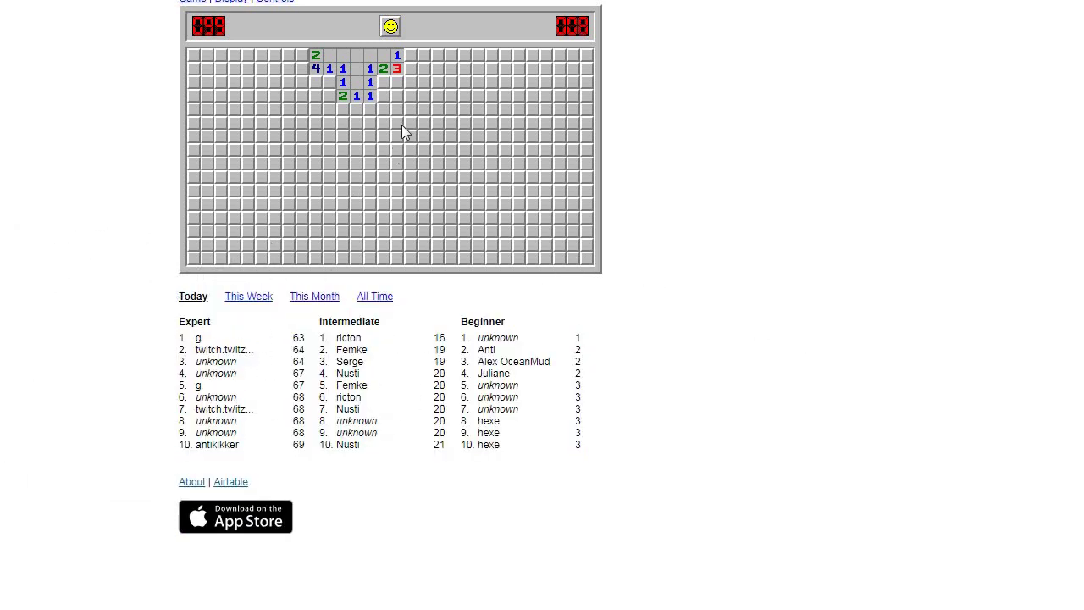
Lose on a top-row mine, then lose the next game after revealing a 4
left_click(416, 56)
left_click(410, 82)
left_click(410, 55)
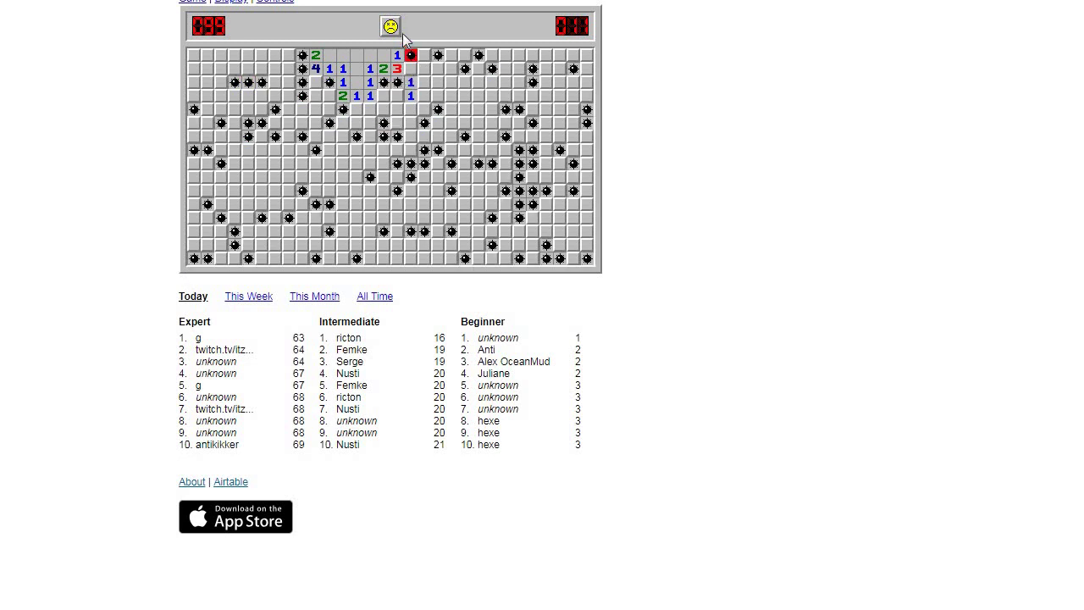
left_click(390, 27)
left_click(364, 95)
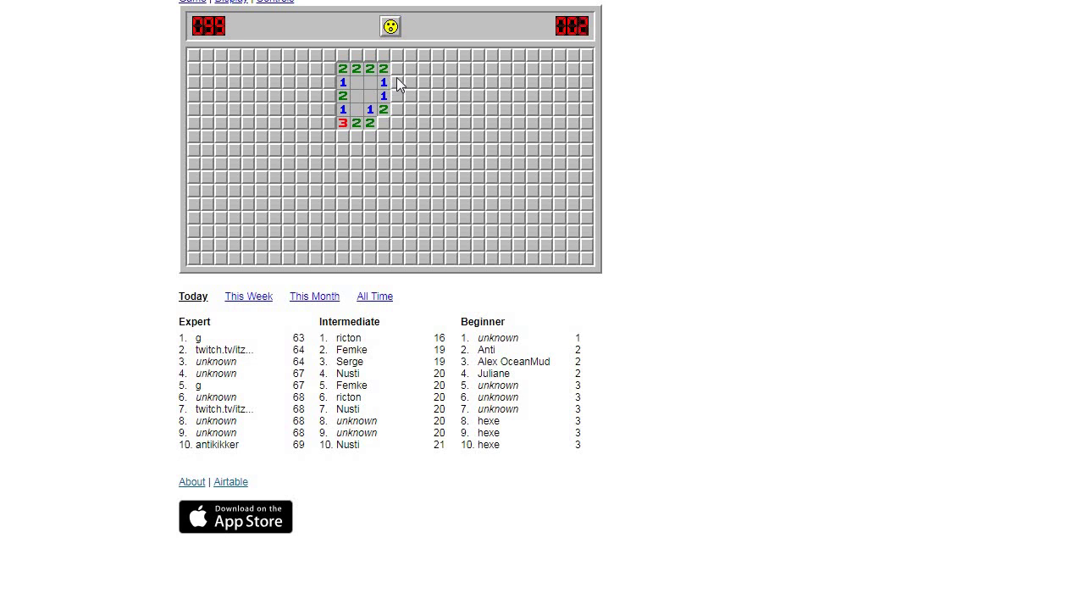
left_click(424, 68)
left_click(410, 95)
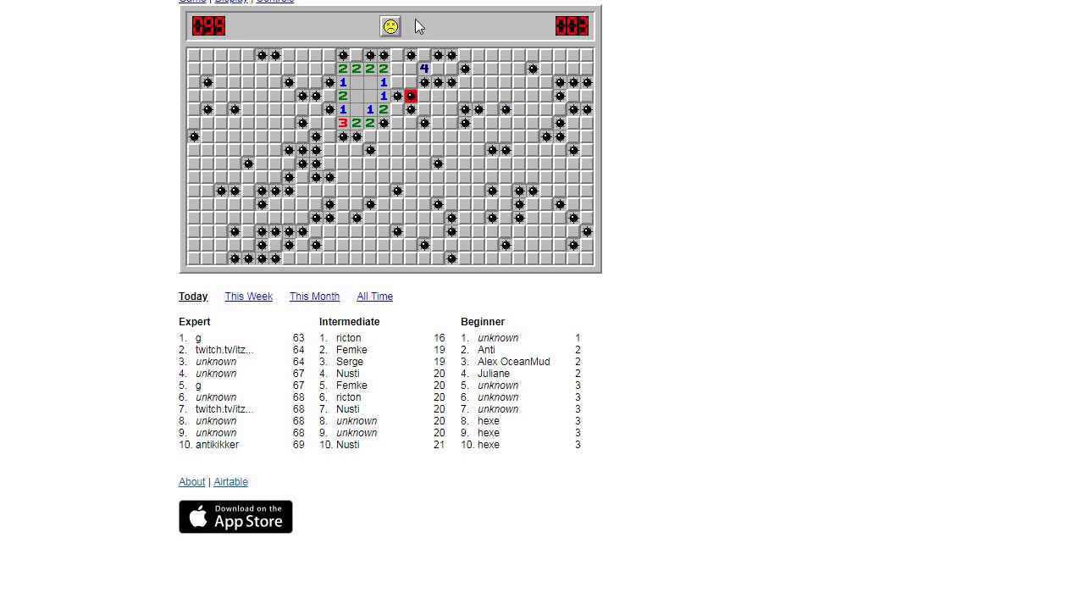
Lose one more game near the top, then reset to a fully covered board
left_click(391, 26)
left_click(390, 71)
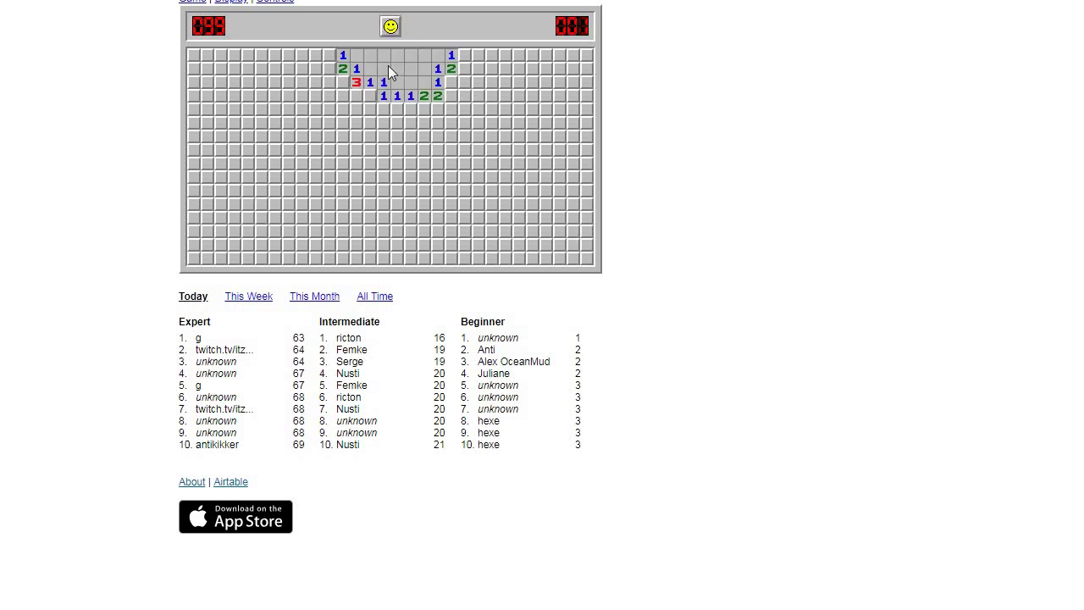
left_click(370, 96)
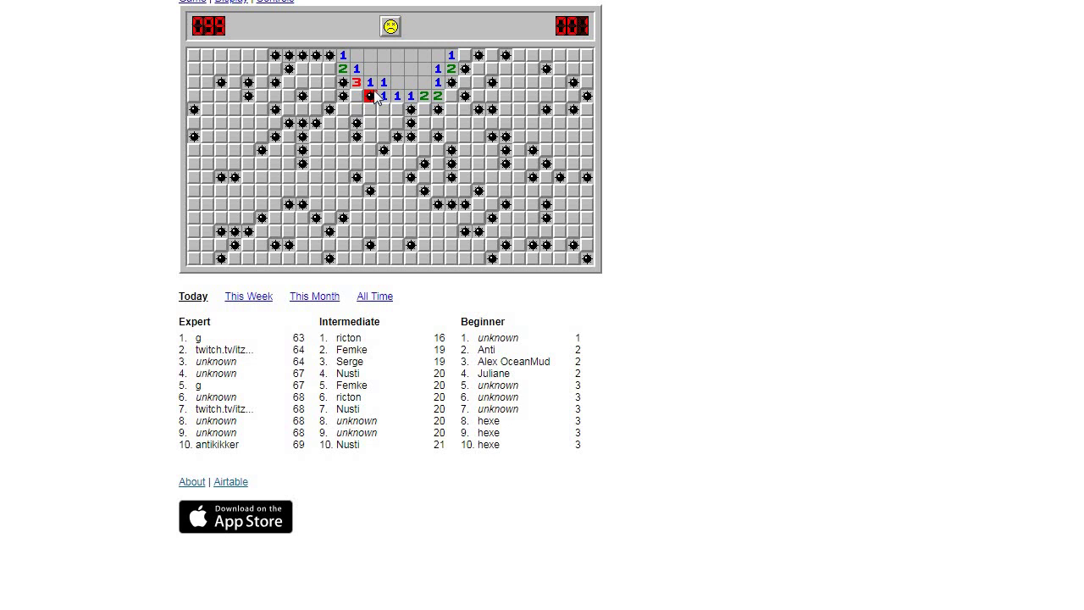
left_click(391, 27)
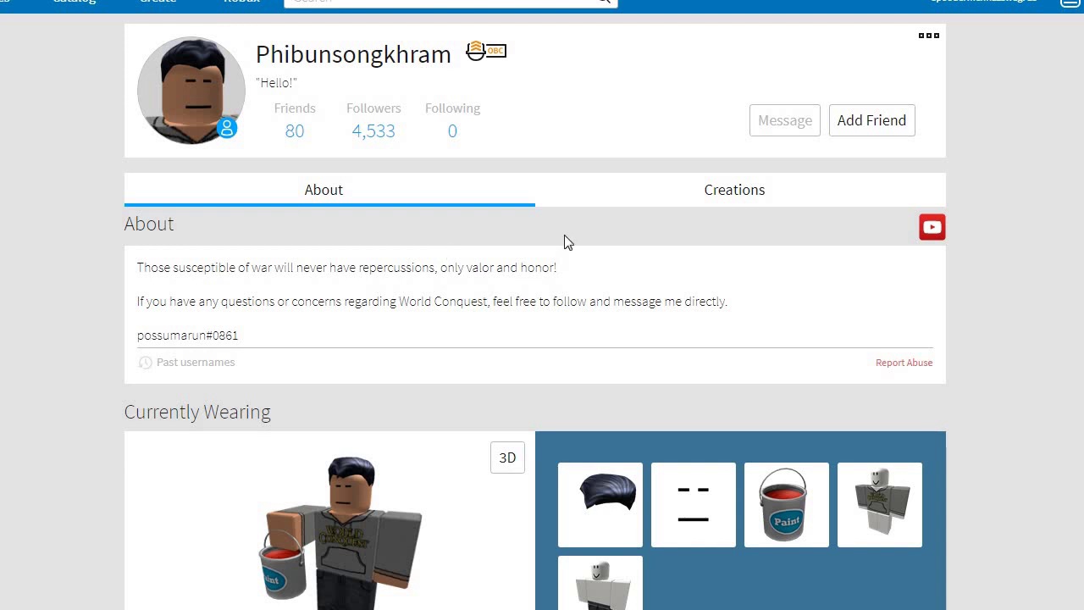
scroll(564, 235, "down", 4)
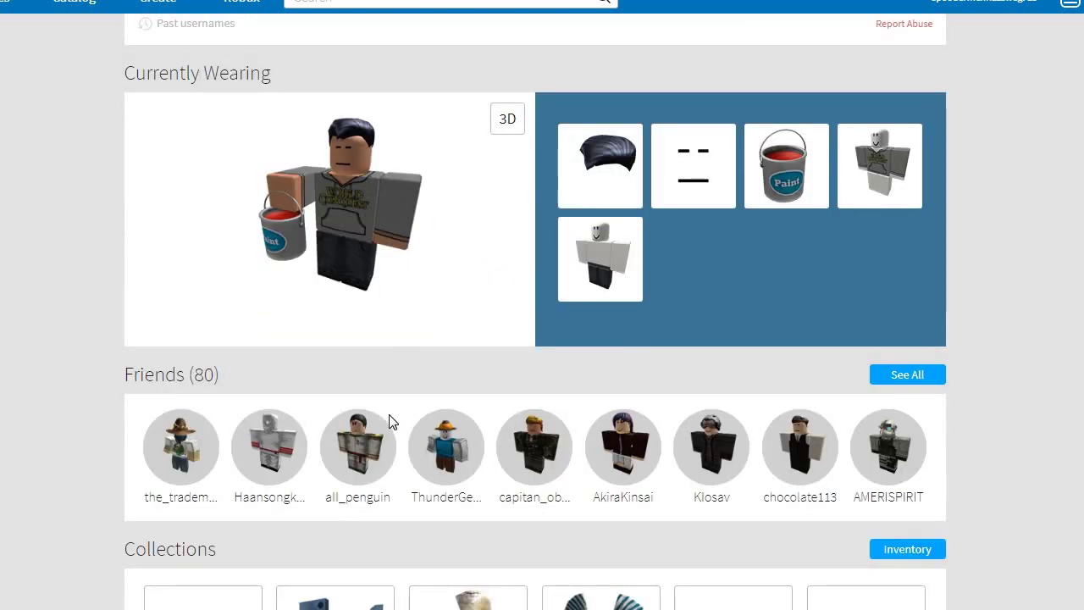